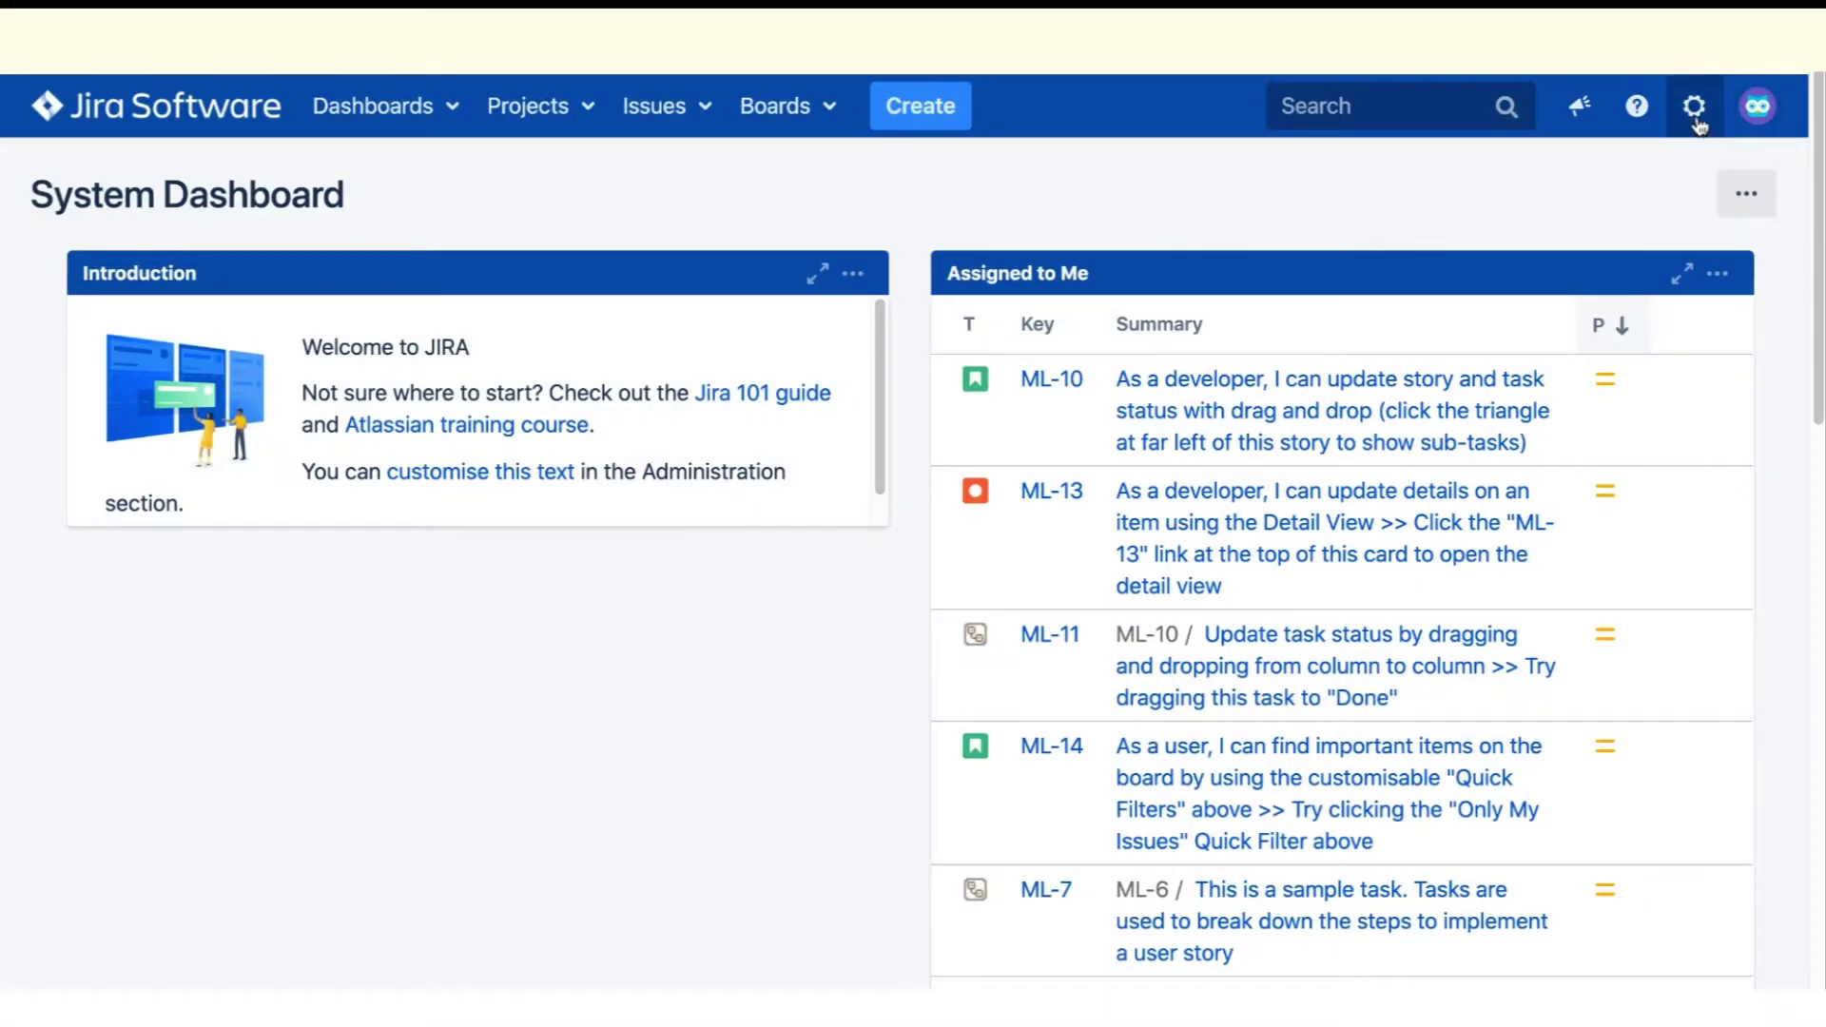
Open the Jira Administration menu with the gear icon on the System Dashboard.
click(1696, 111)
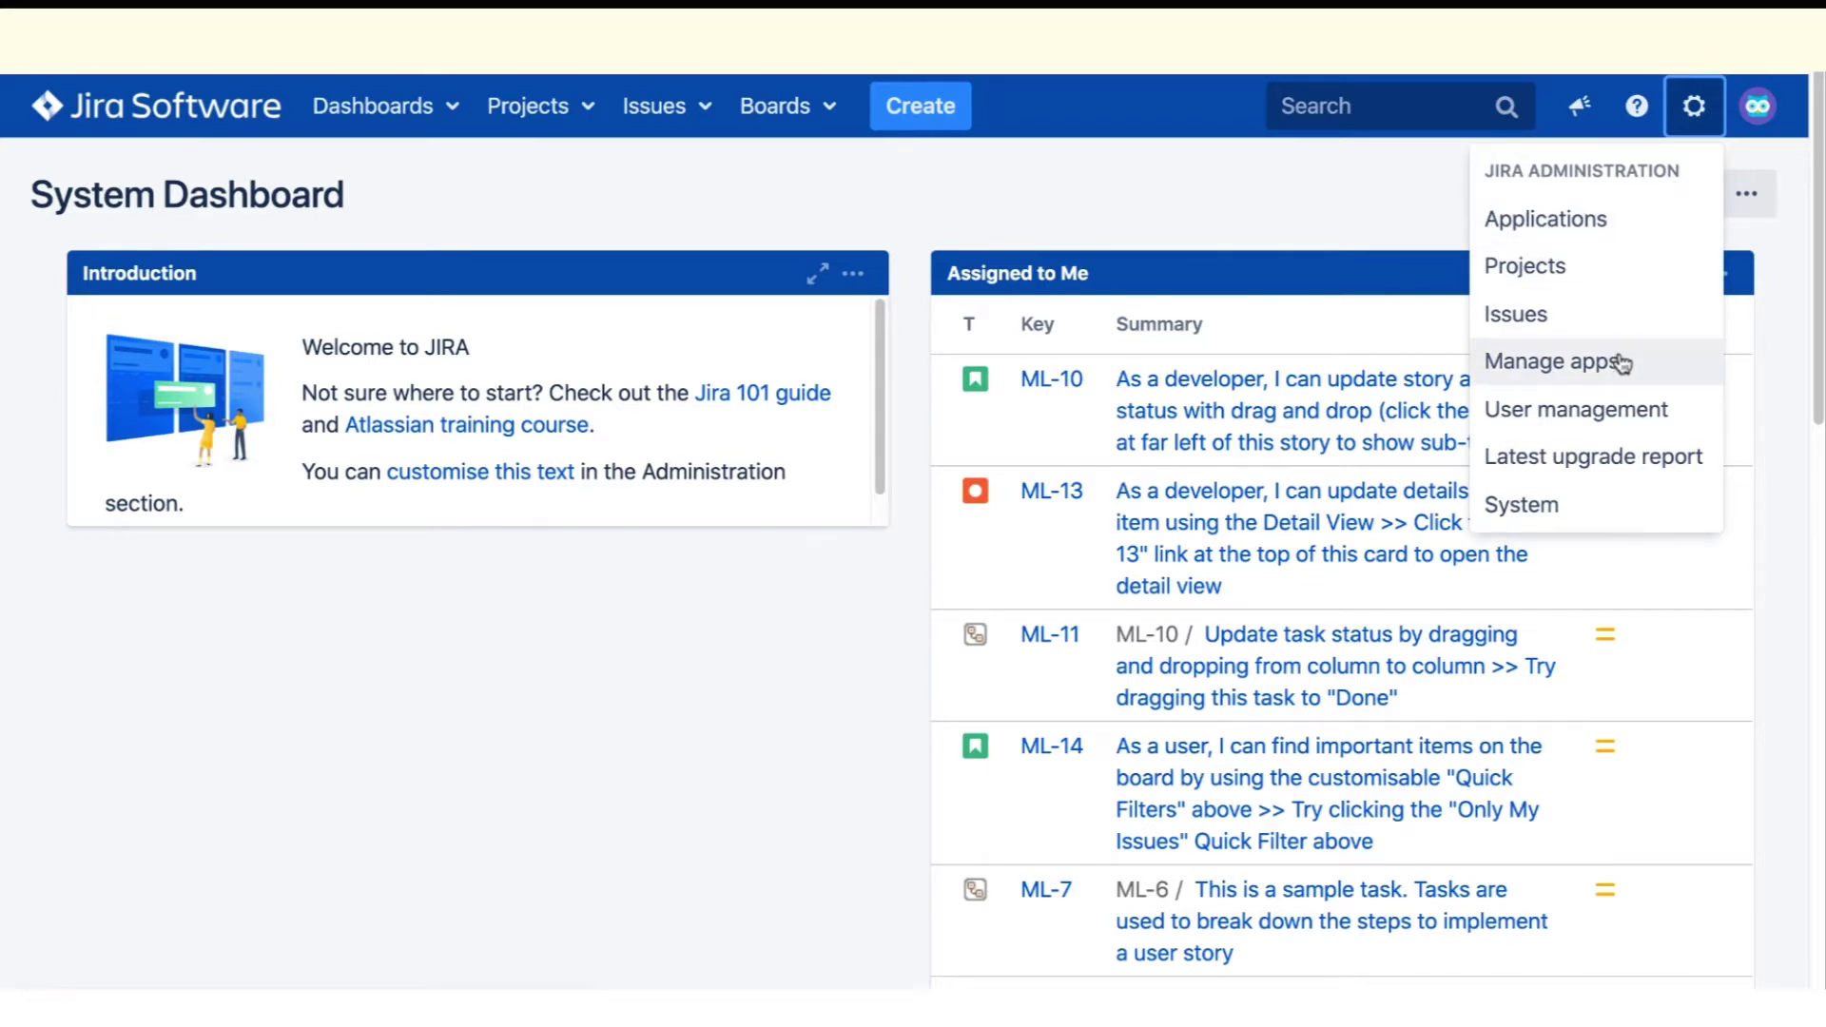
Install the PagerDuty for Jira Server & Data Center app from the Marketplace and view its details.
click(1622, 363)
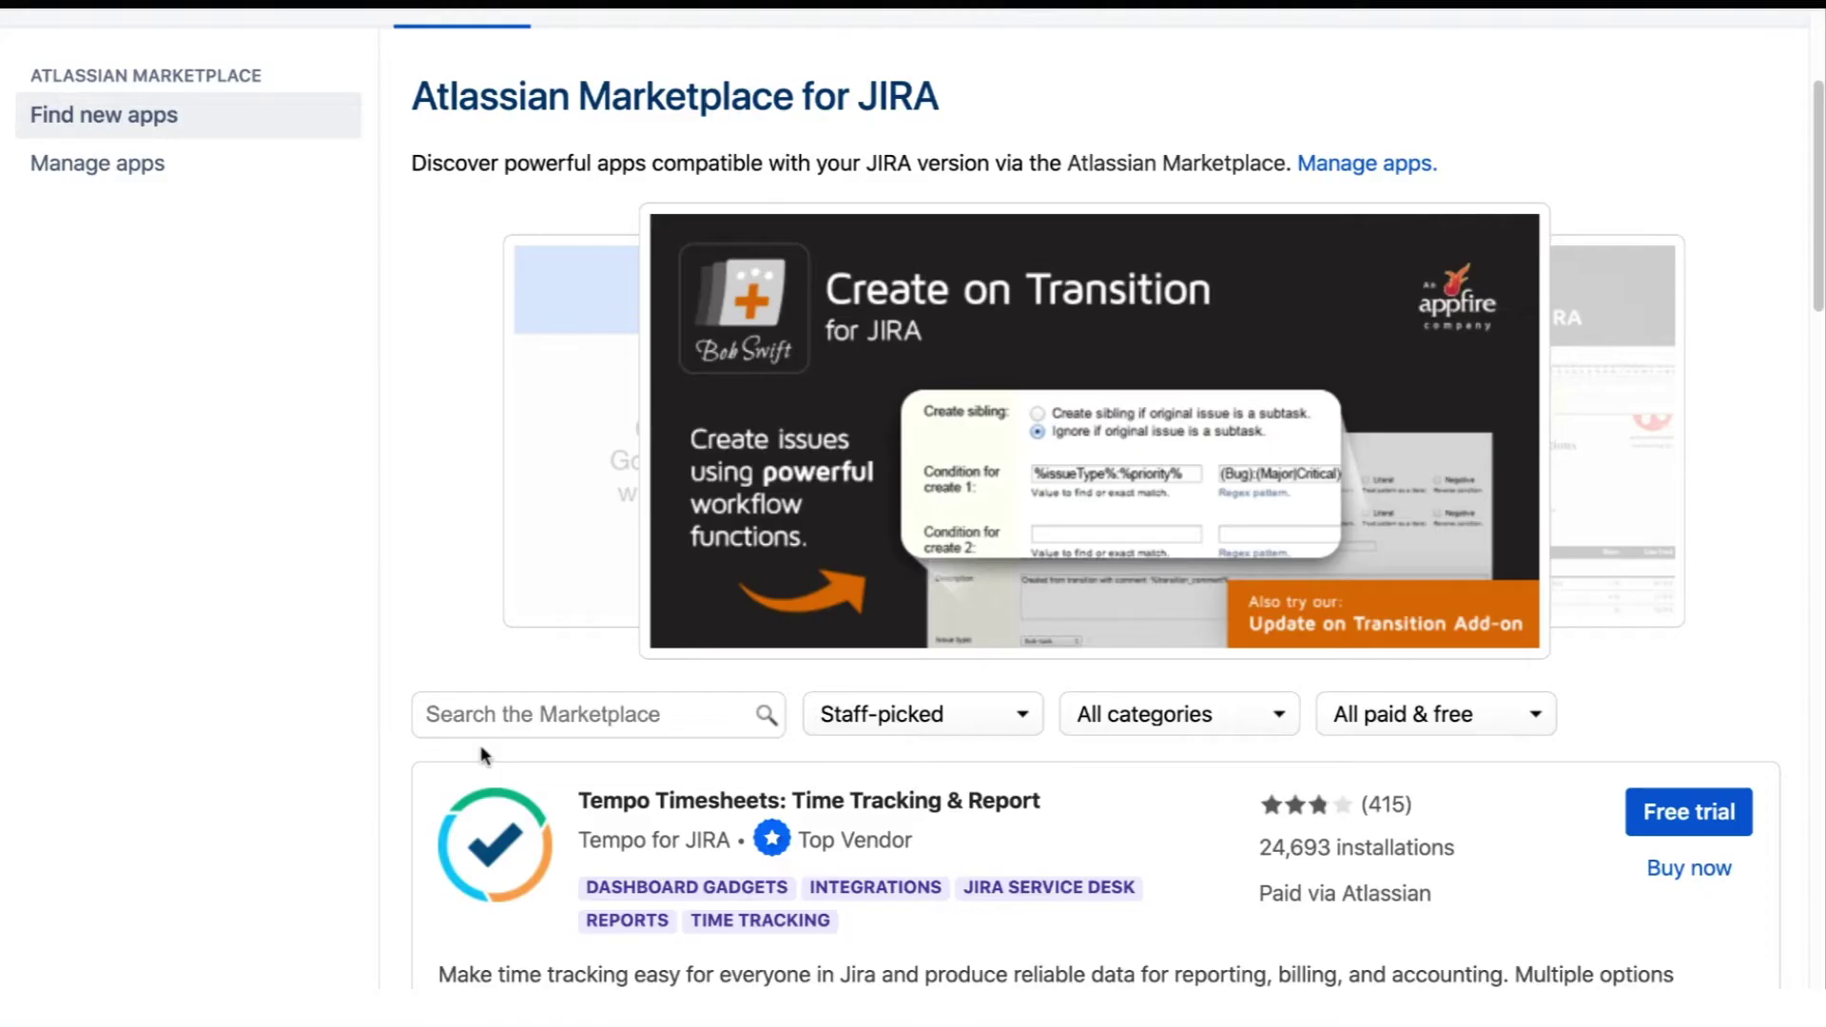
click(481, 733)
text(PagerDuty)
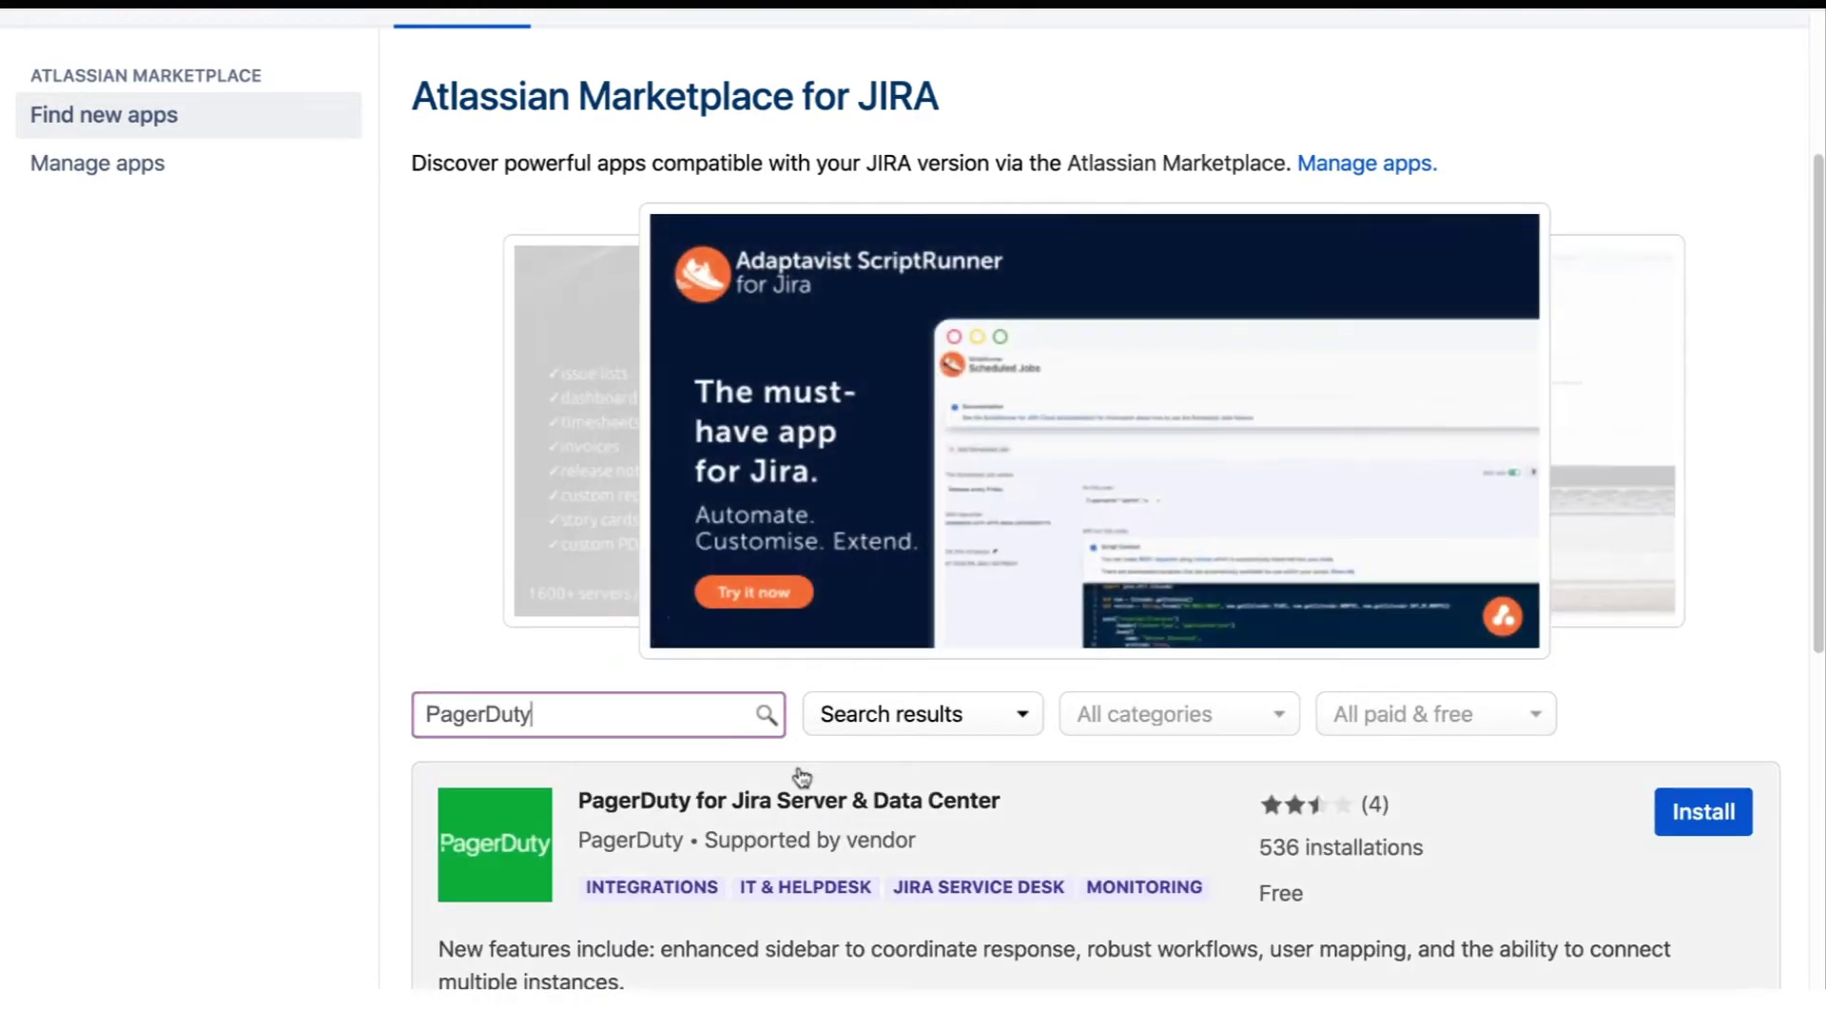
scroll(802, 778, down, 2)
click(1670, 681)
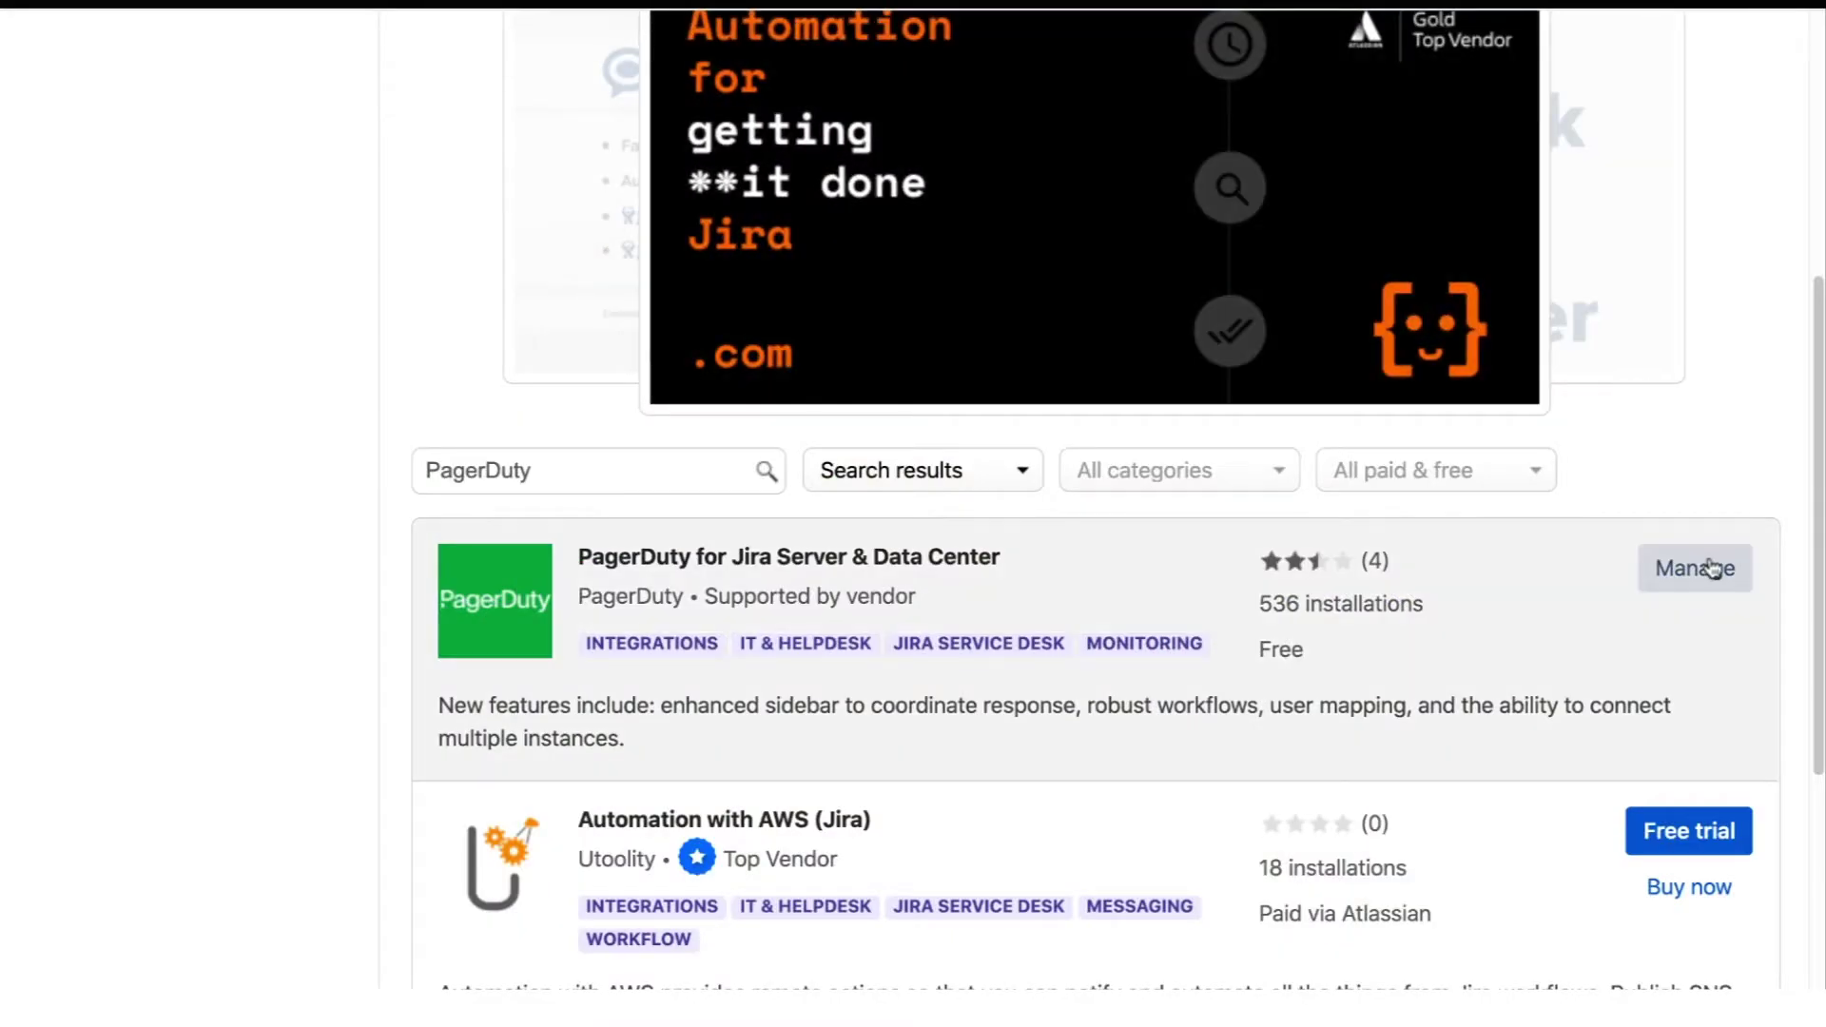
click(1713, 569)
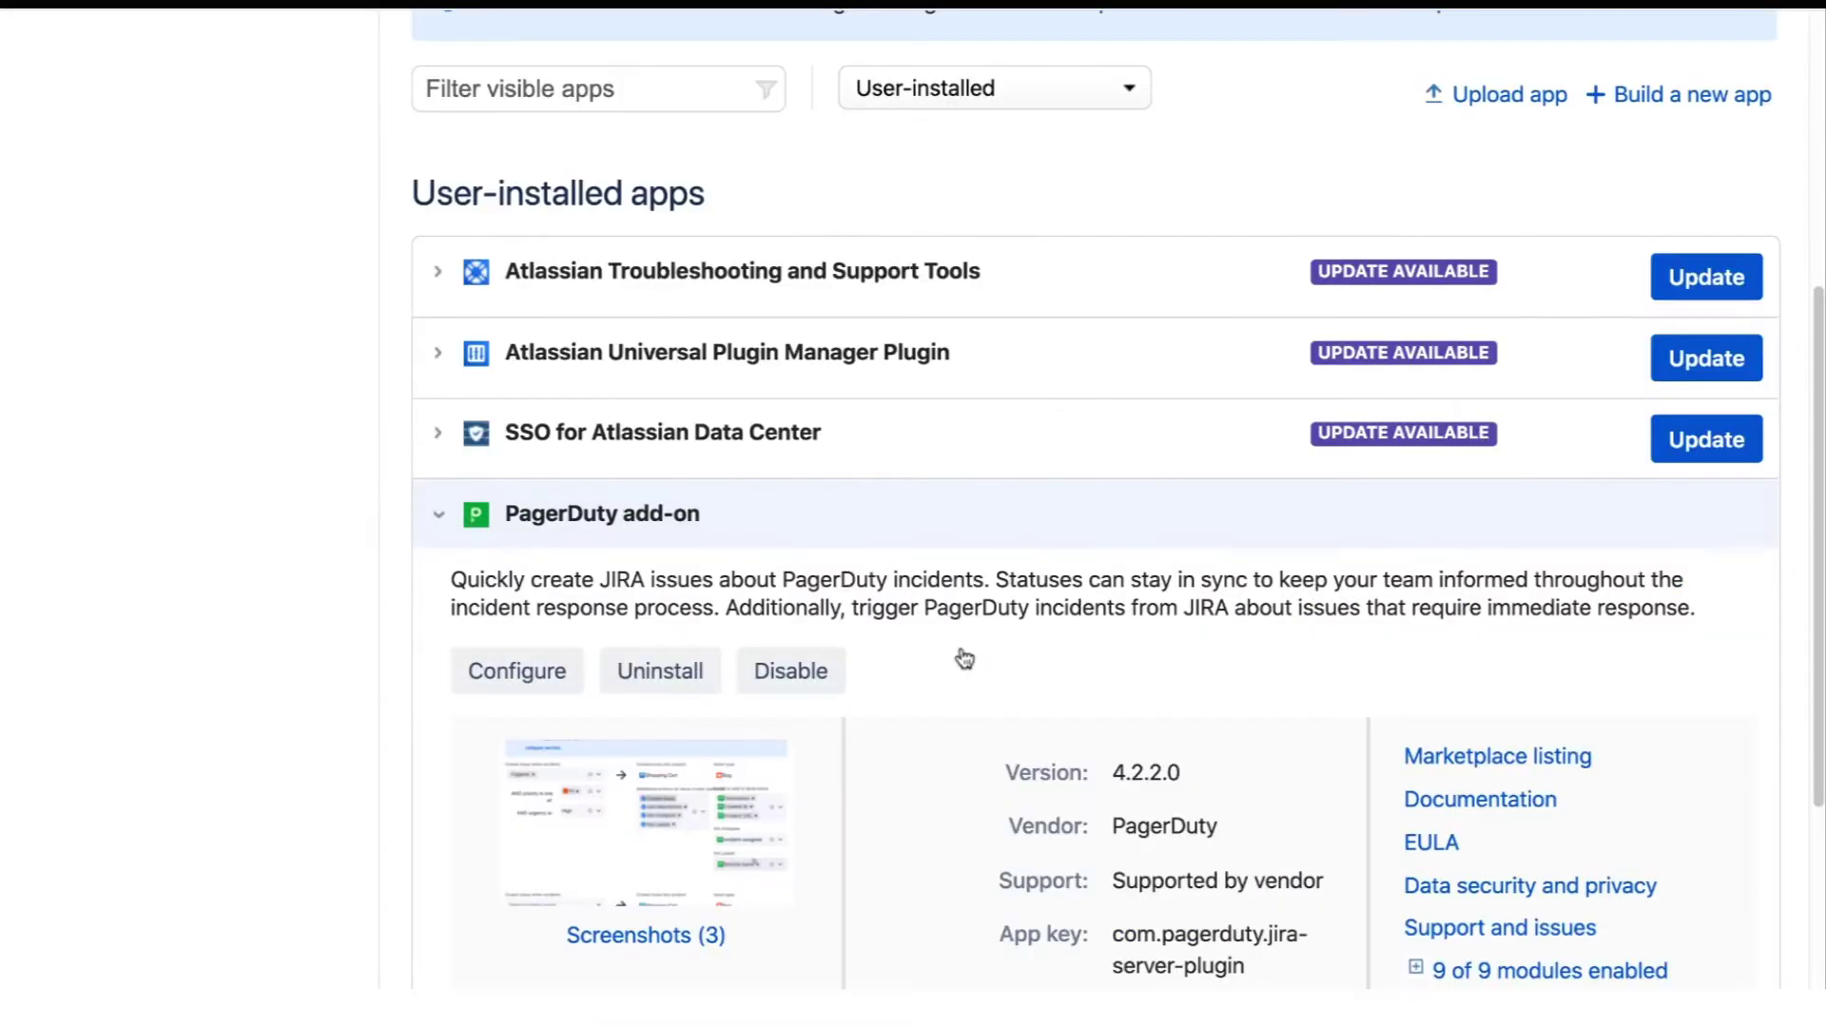
Sign the PagerDuty add-on into the PagerDuty account and connect Jira to it.
click(538, 669)
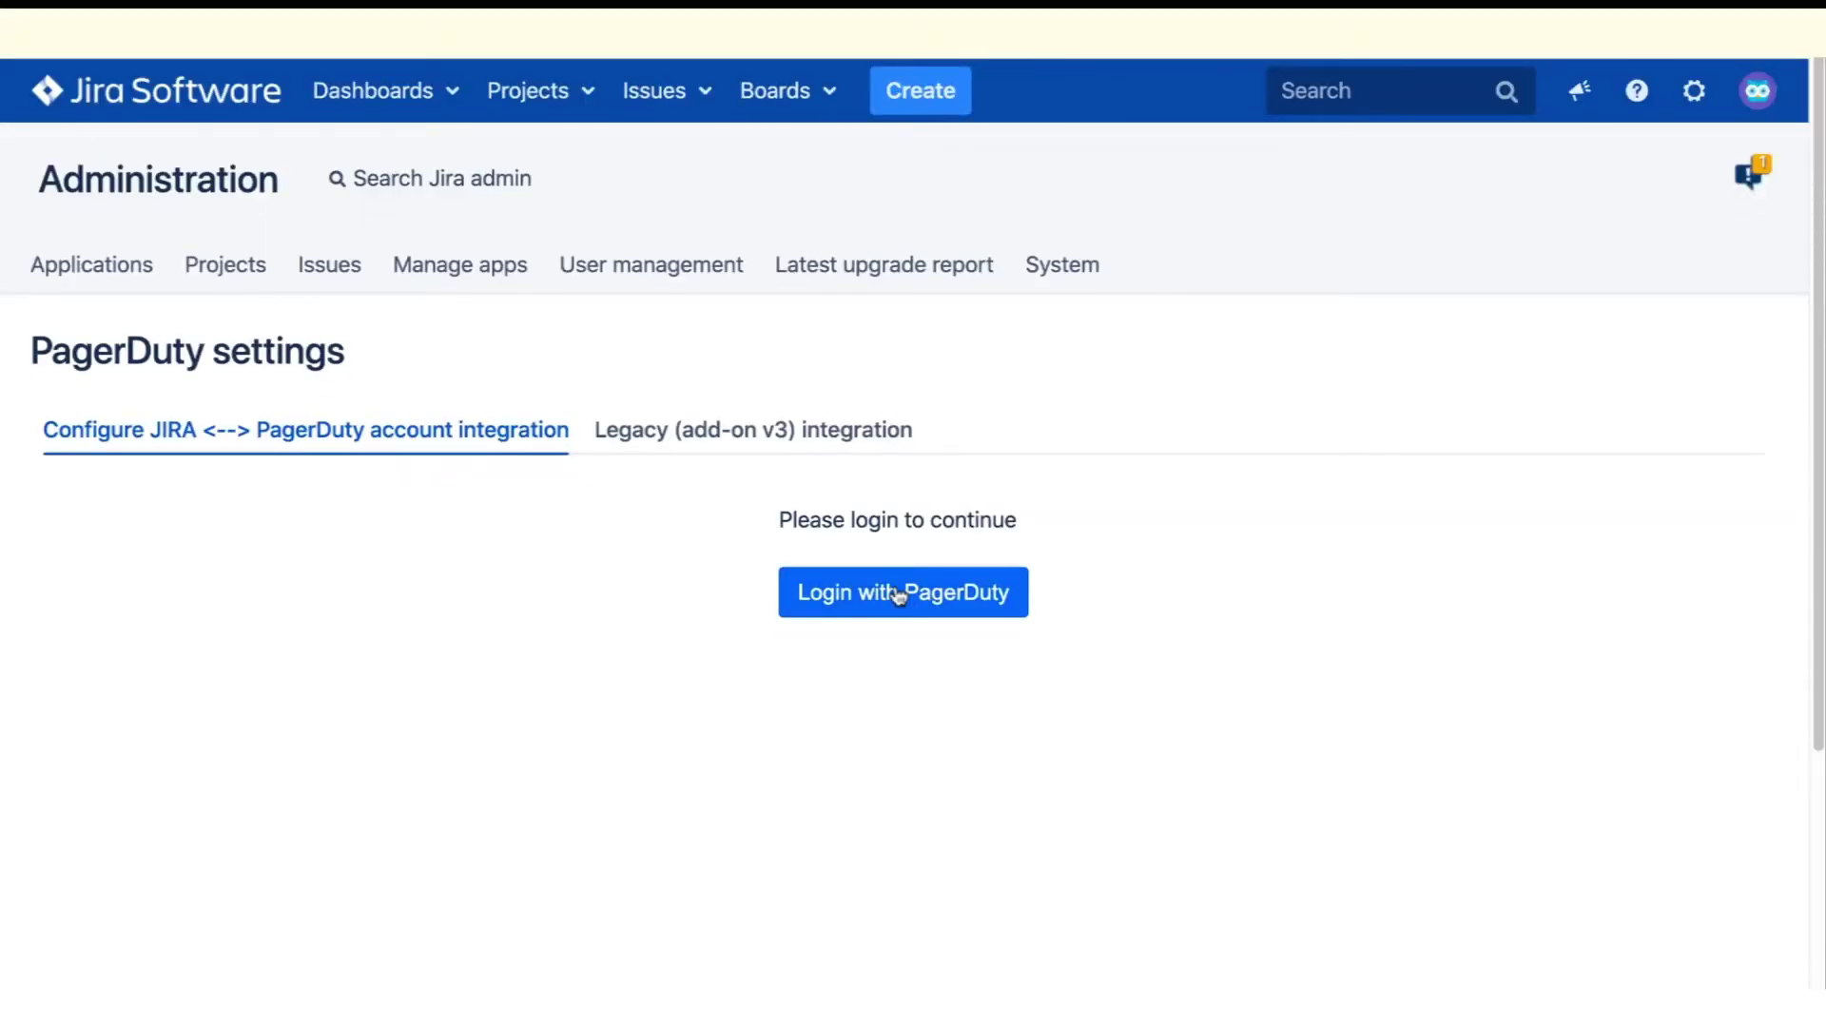
click(899, 594)
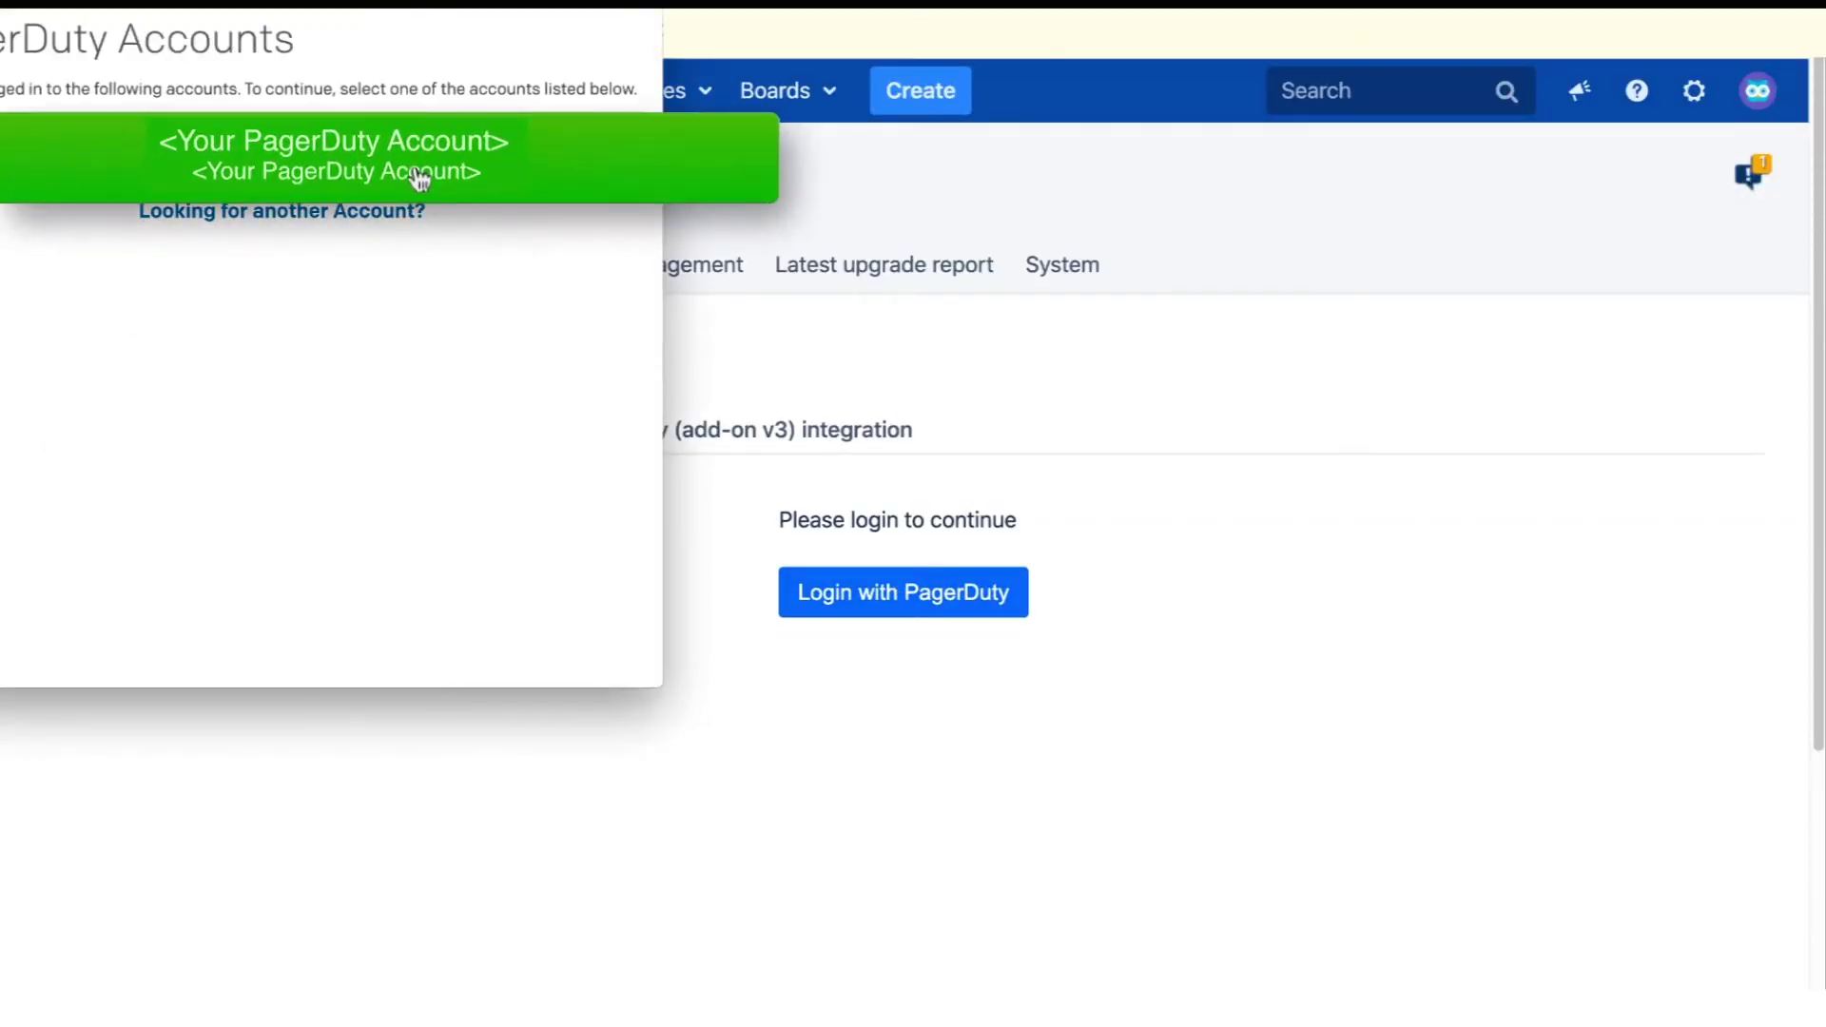
click(665, 160)
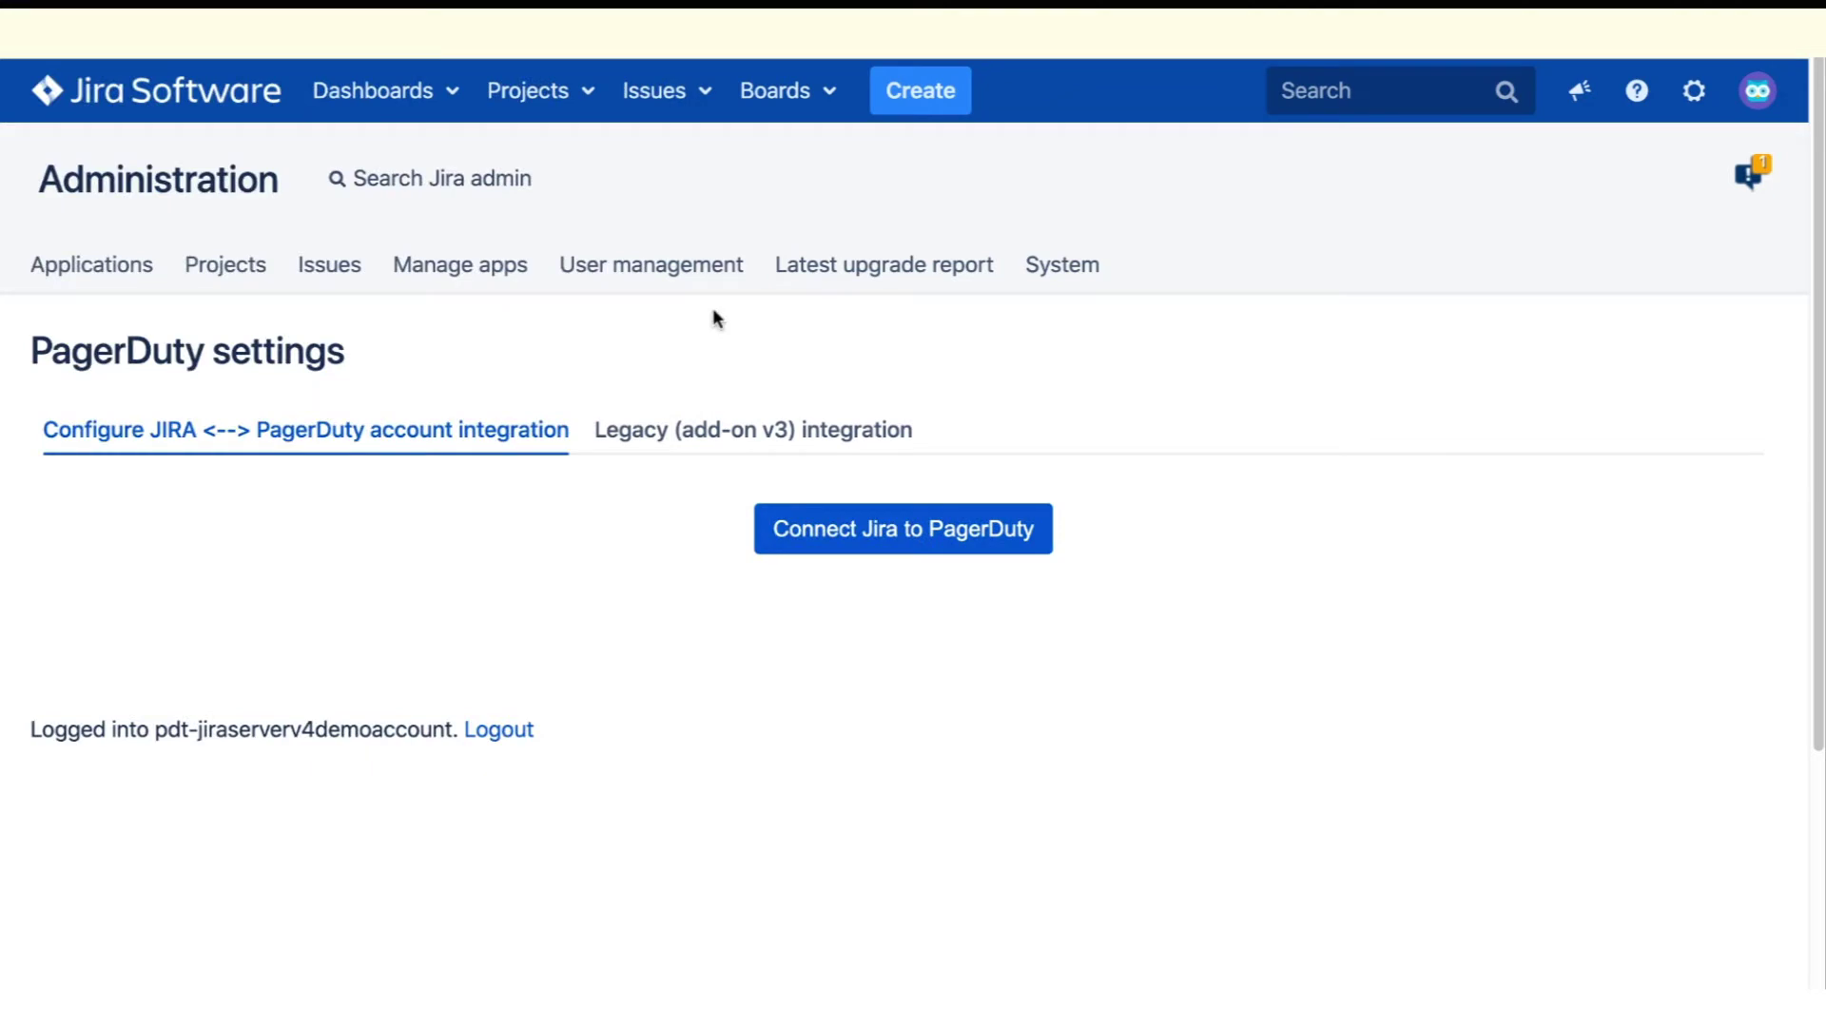
click(902, 530)
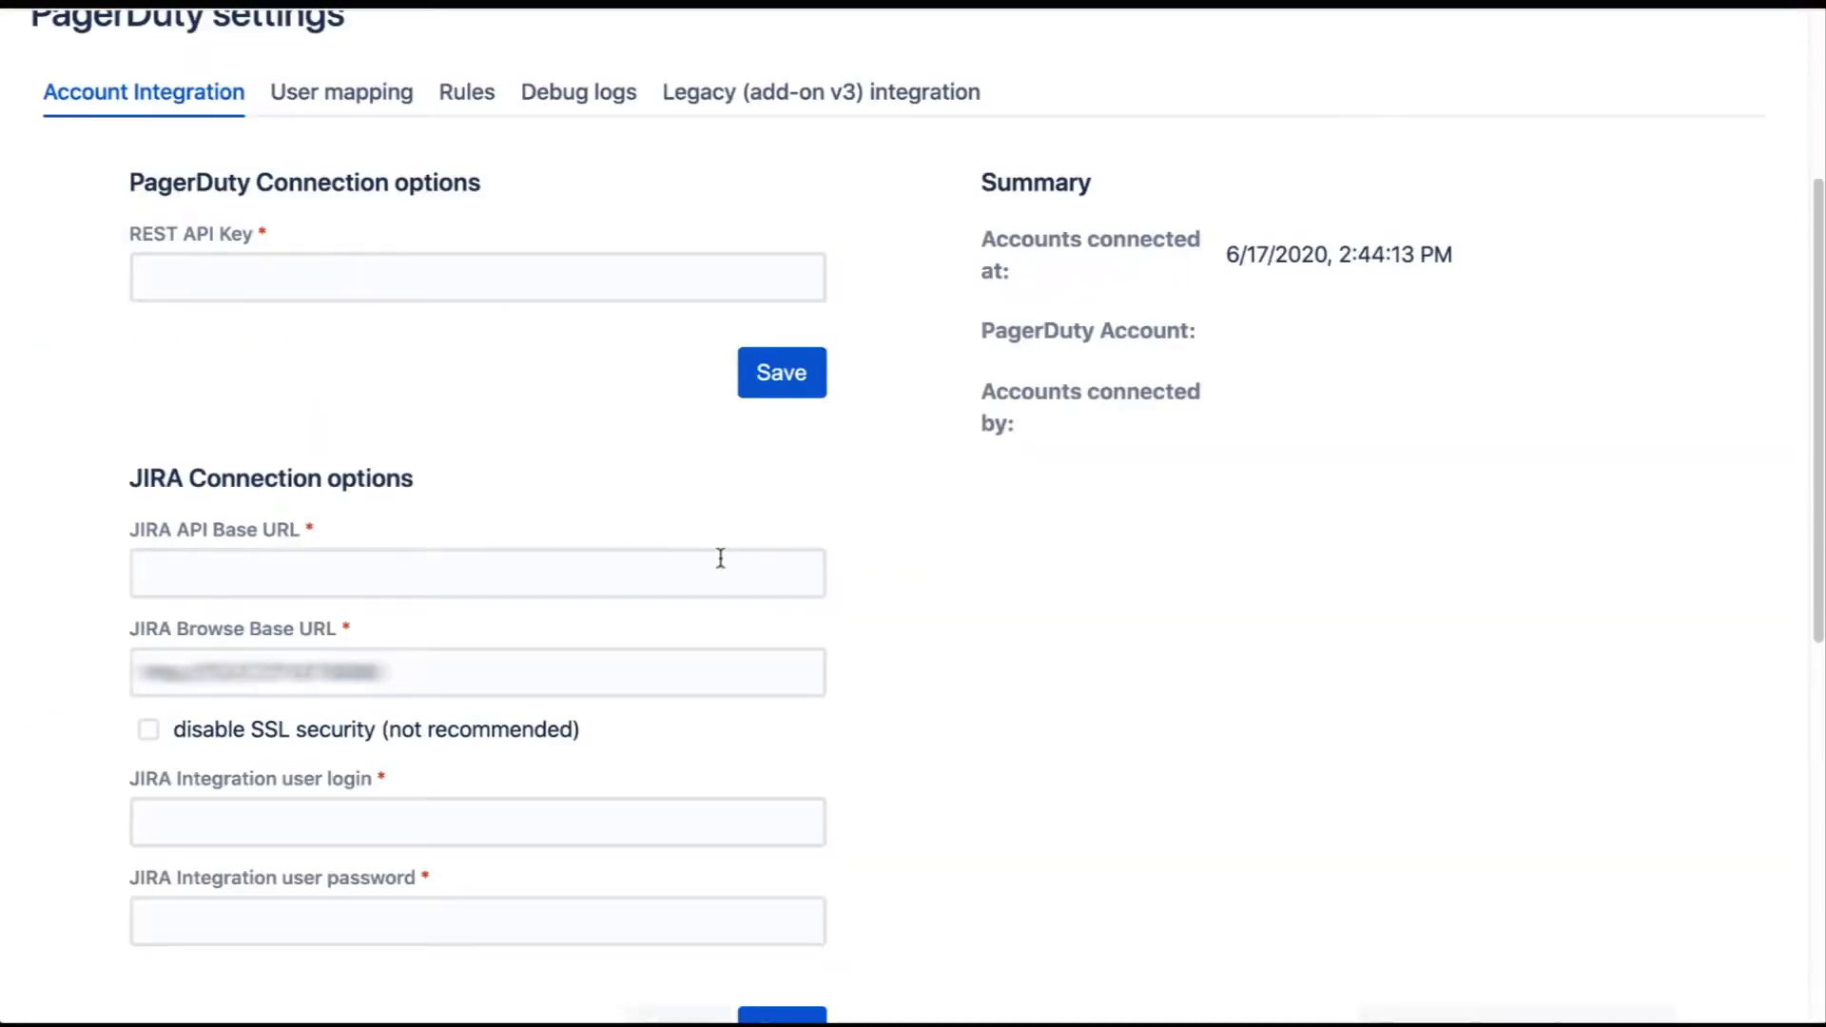
Enter the Jira API base URL plus the 'Integration User' login and its password.
click(721, 559)
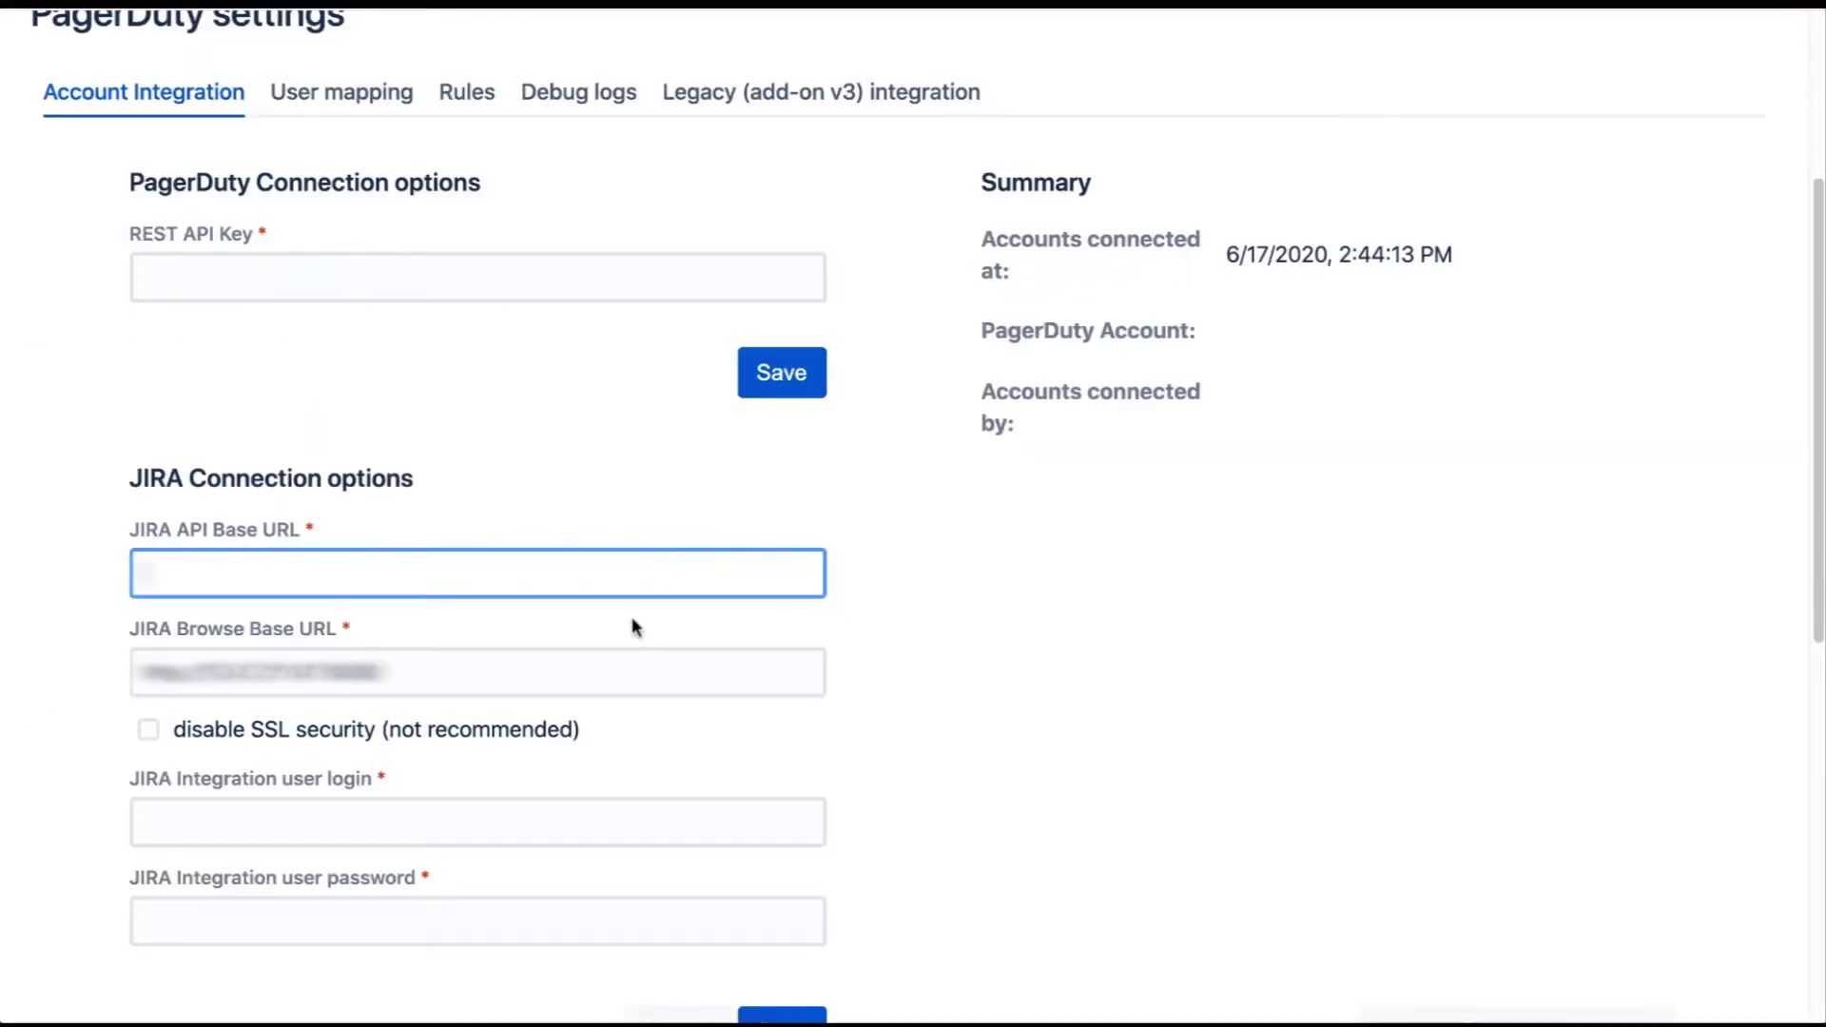
key(ctrl+v)
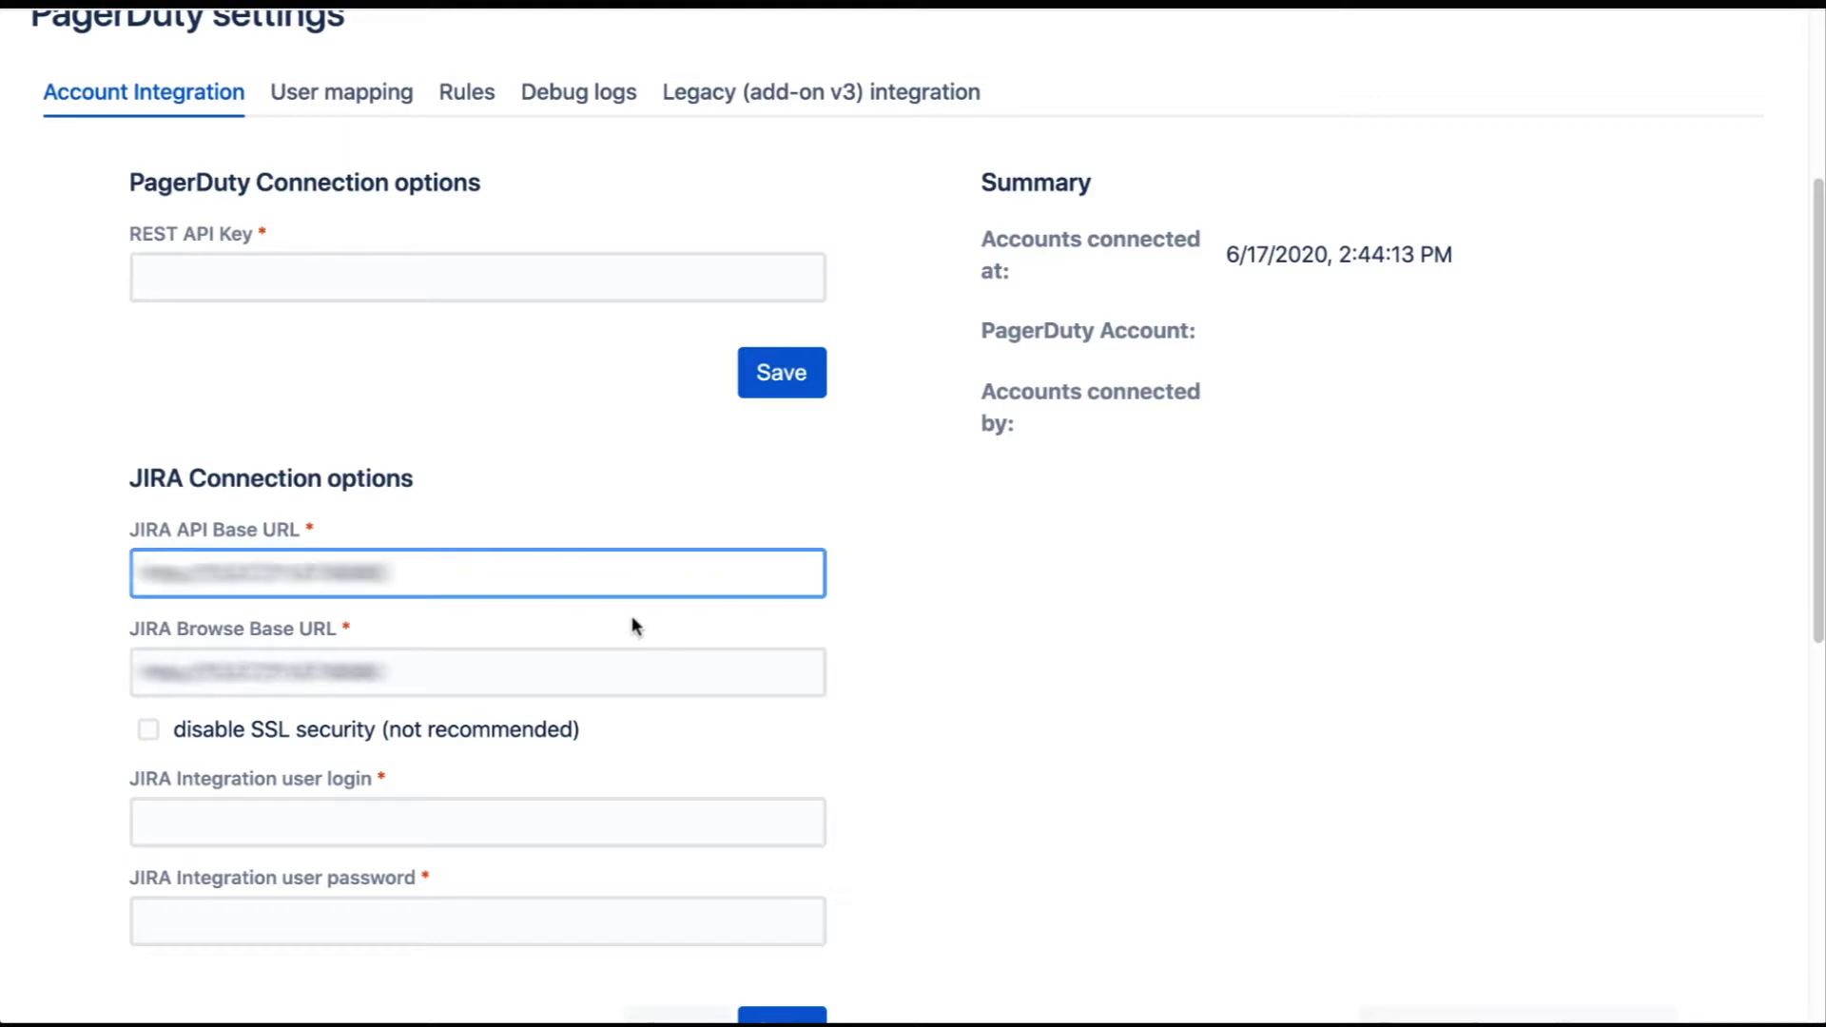
click(572, 816)
text(Integrati)
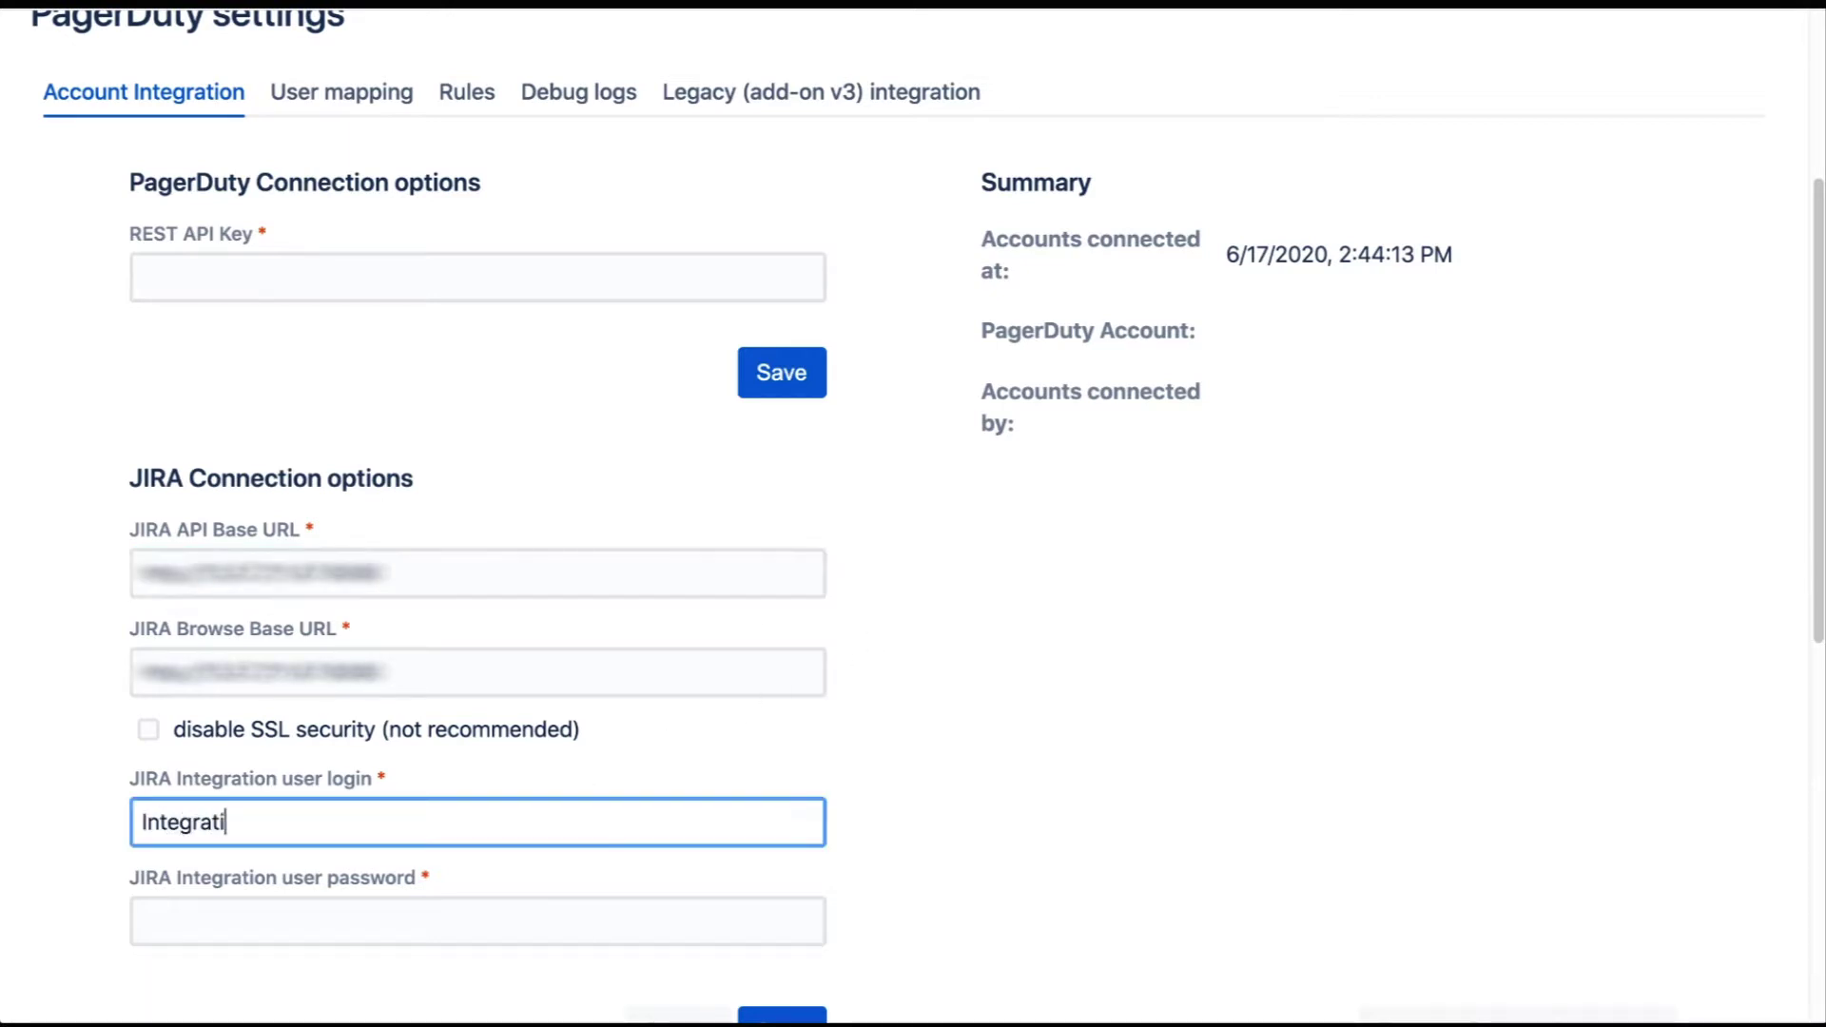
text(on User)
key(Tab)
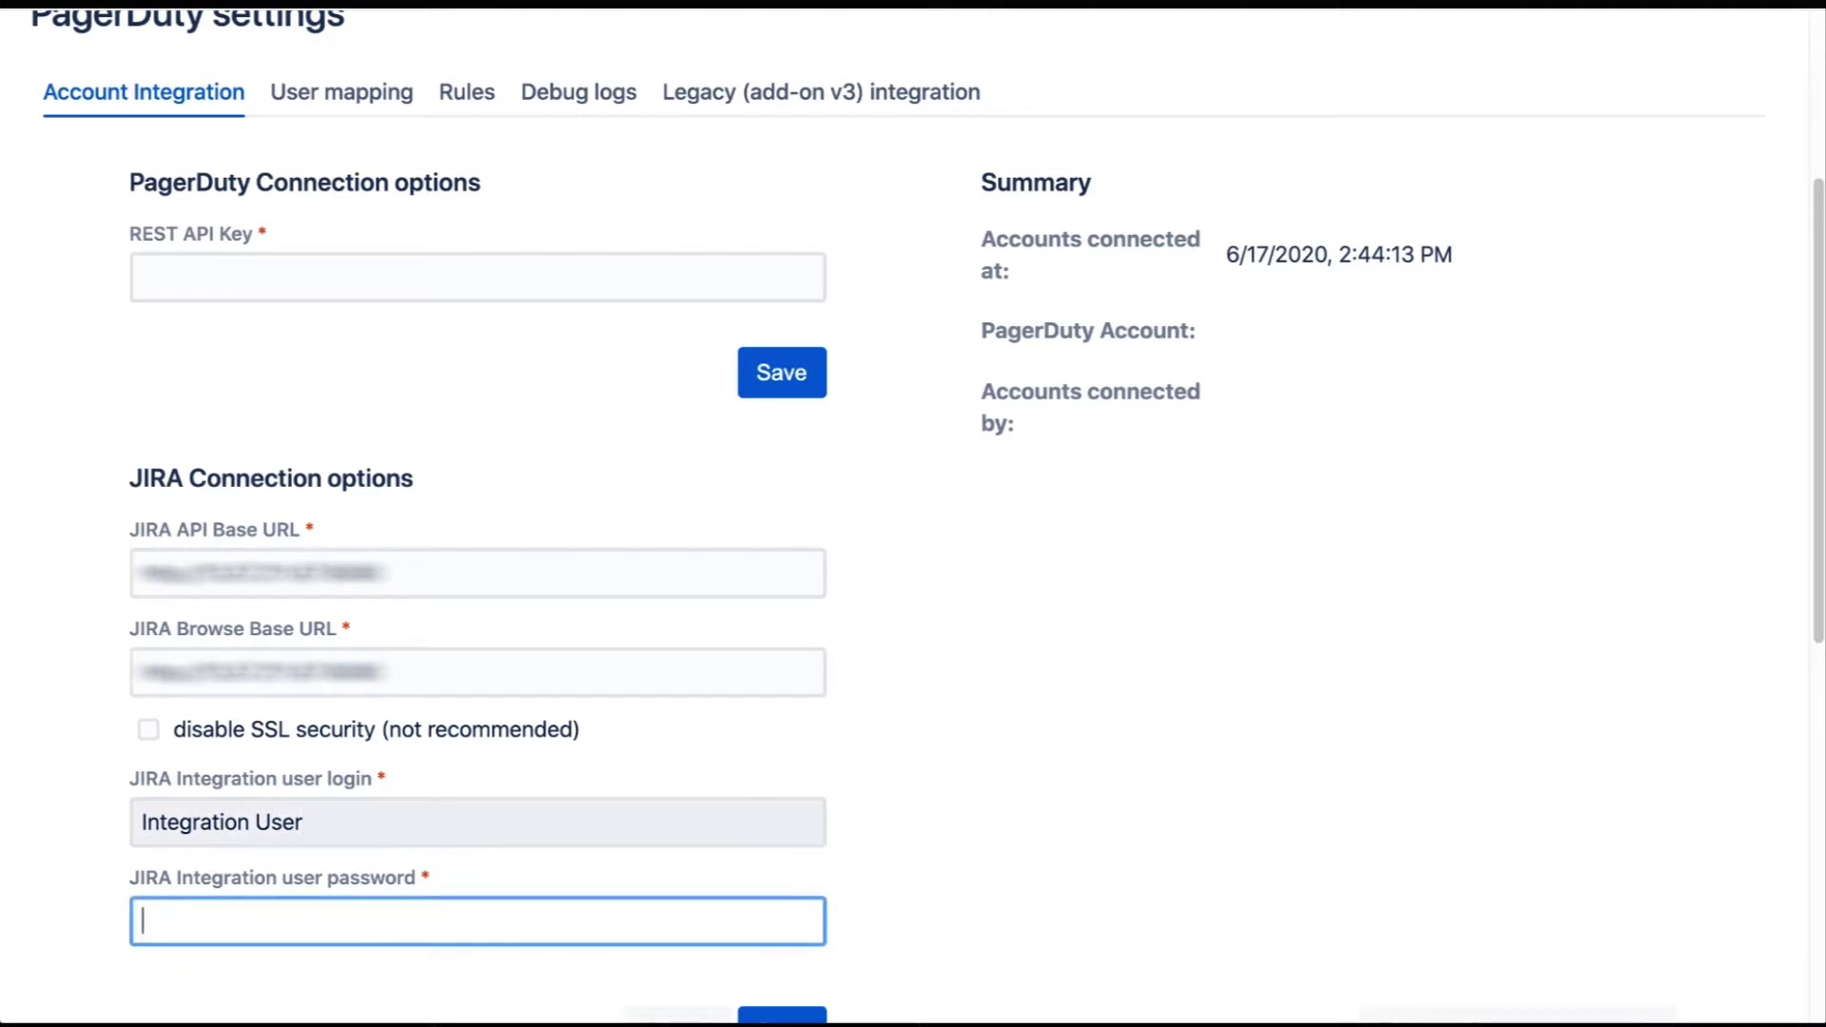
text(••••••••••)
scroll(840, 762, down, 1)
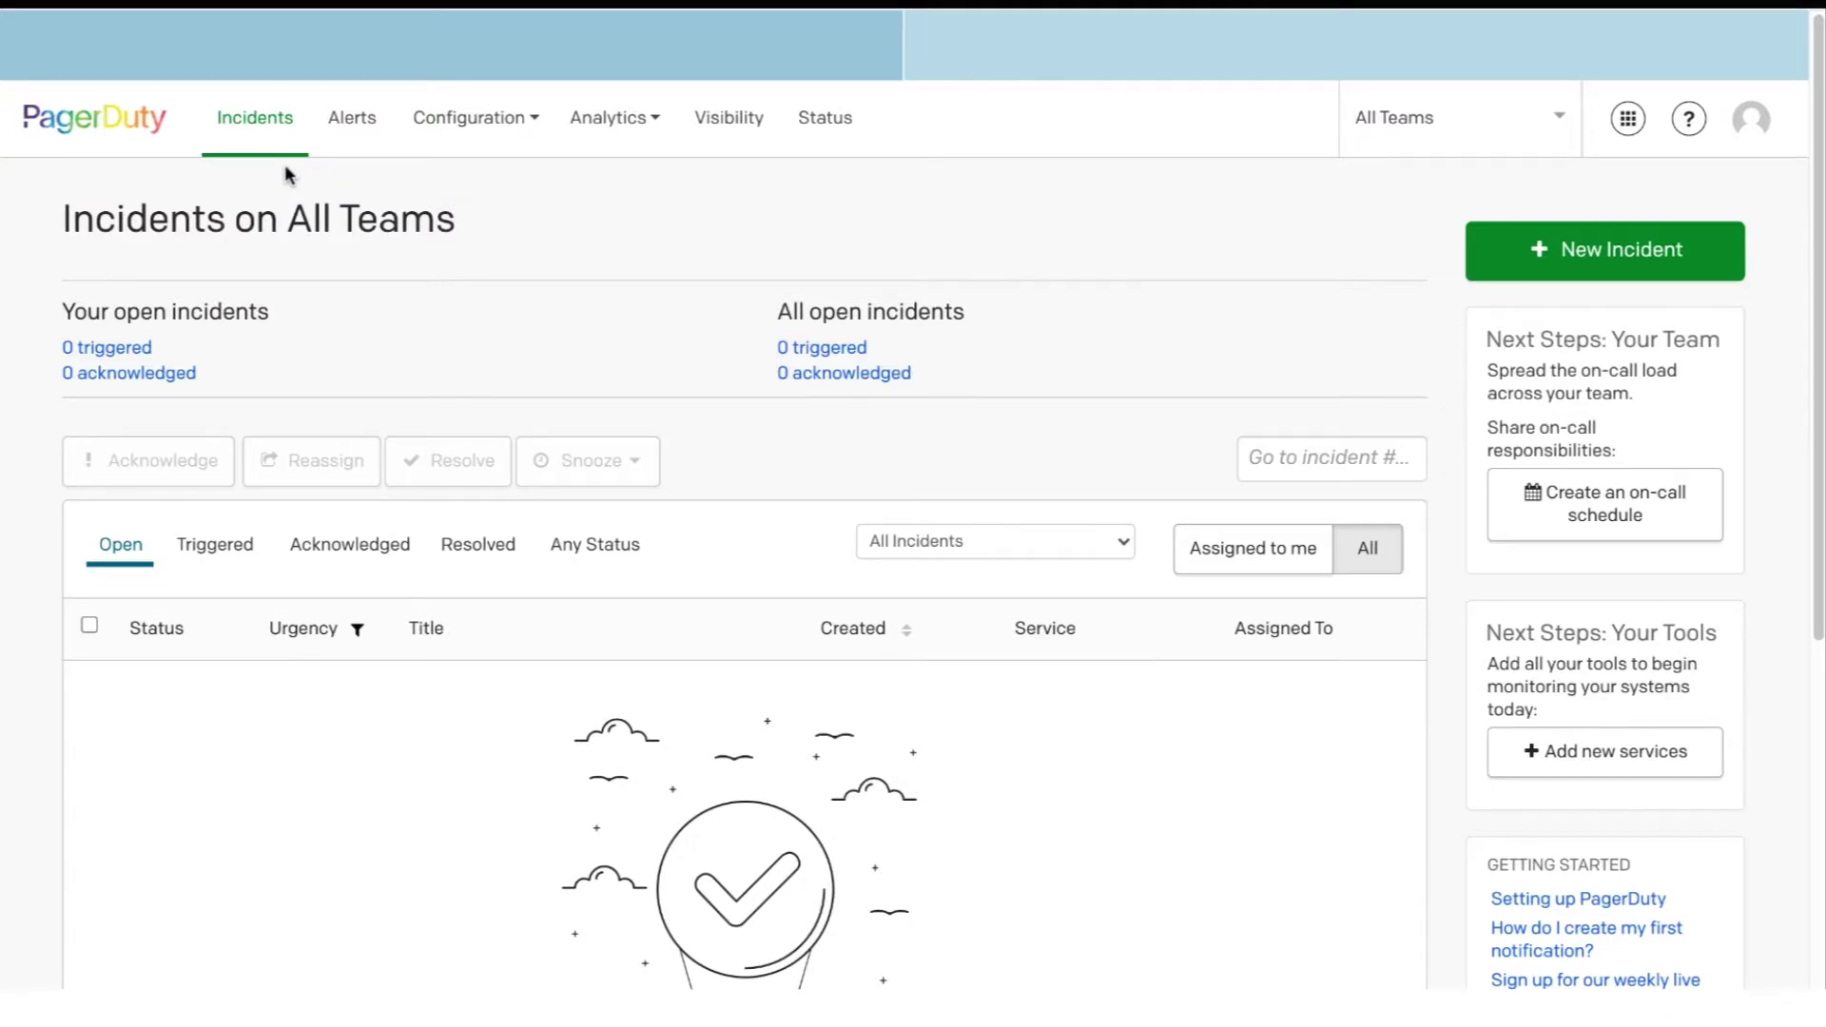
Under Configuration > API Access, create a full-access key described as 'Jira Server API key'.
click(522, 123)
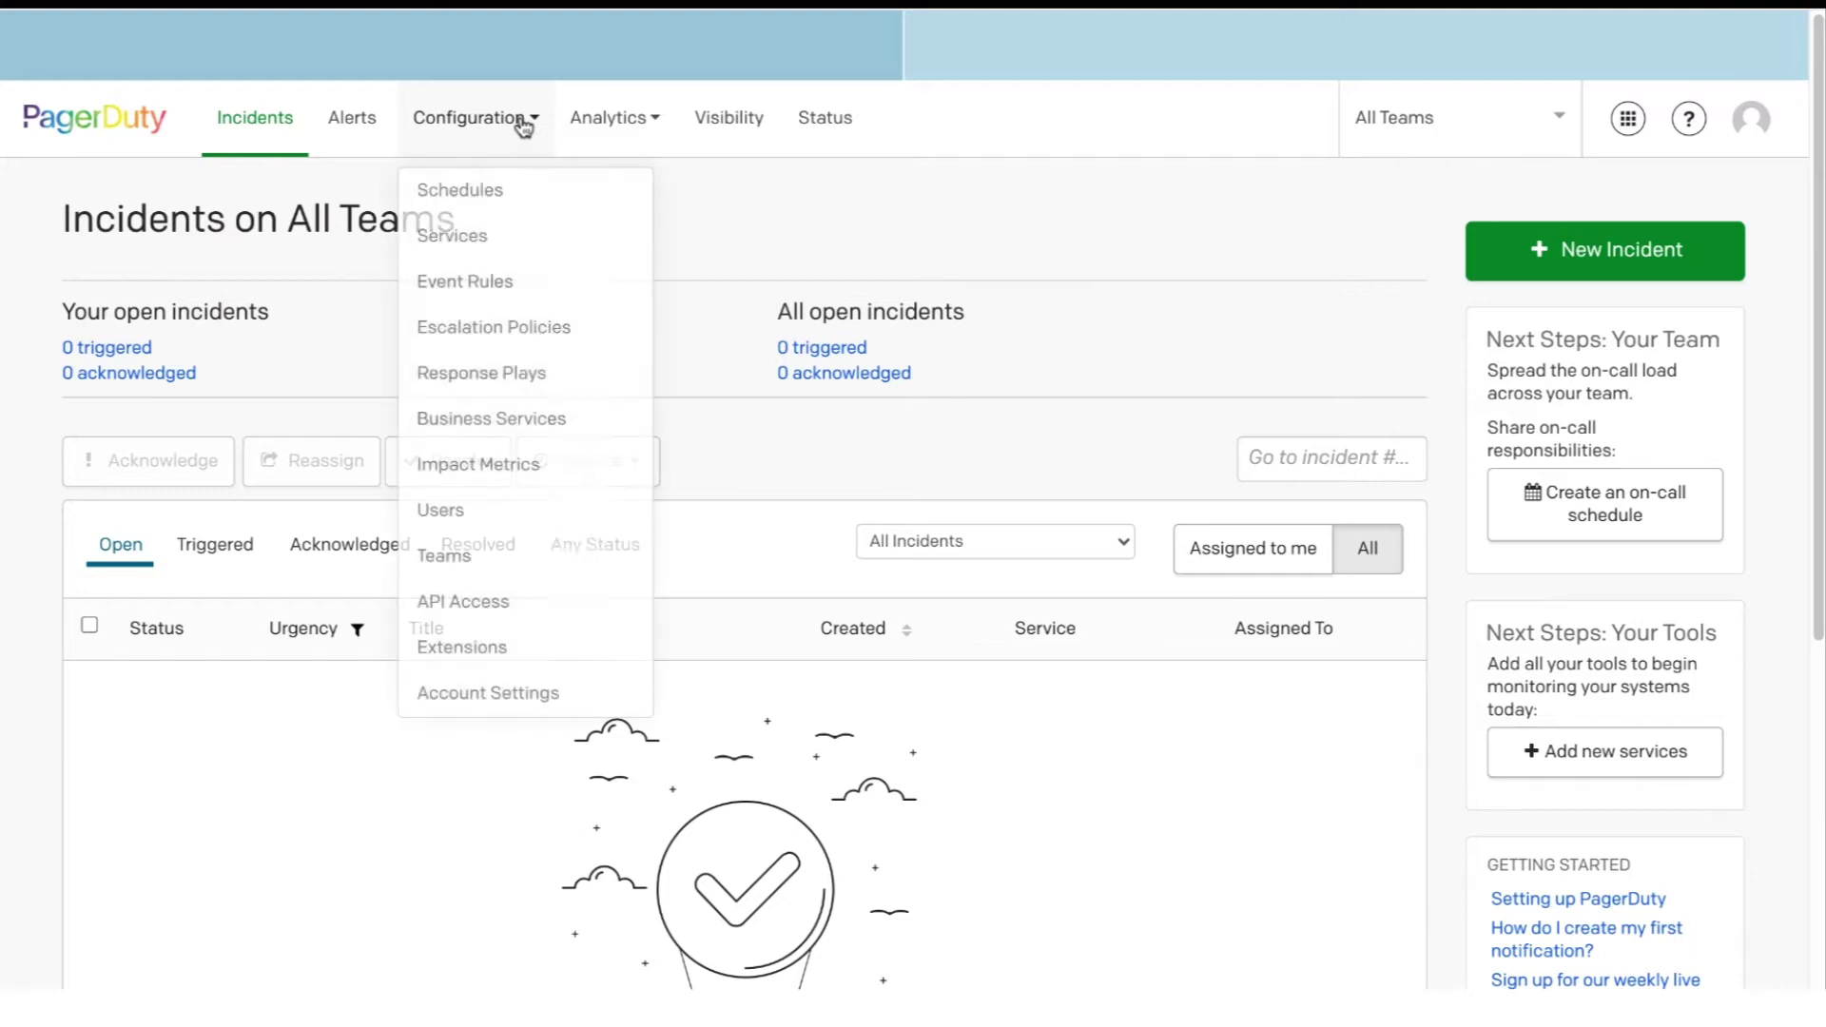
click(486, 603)
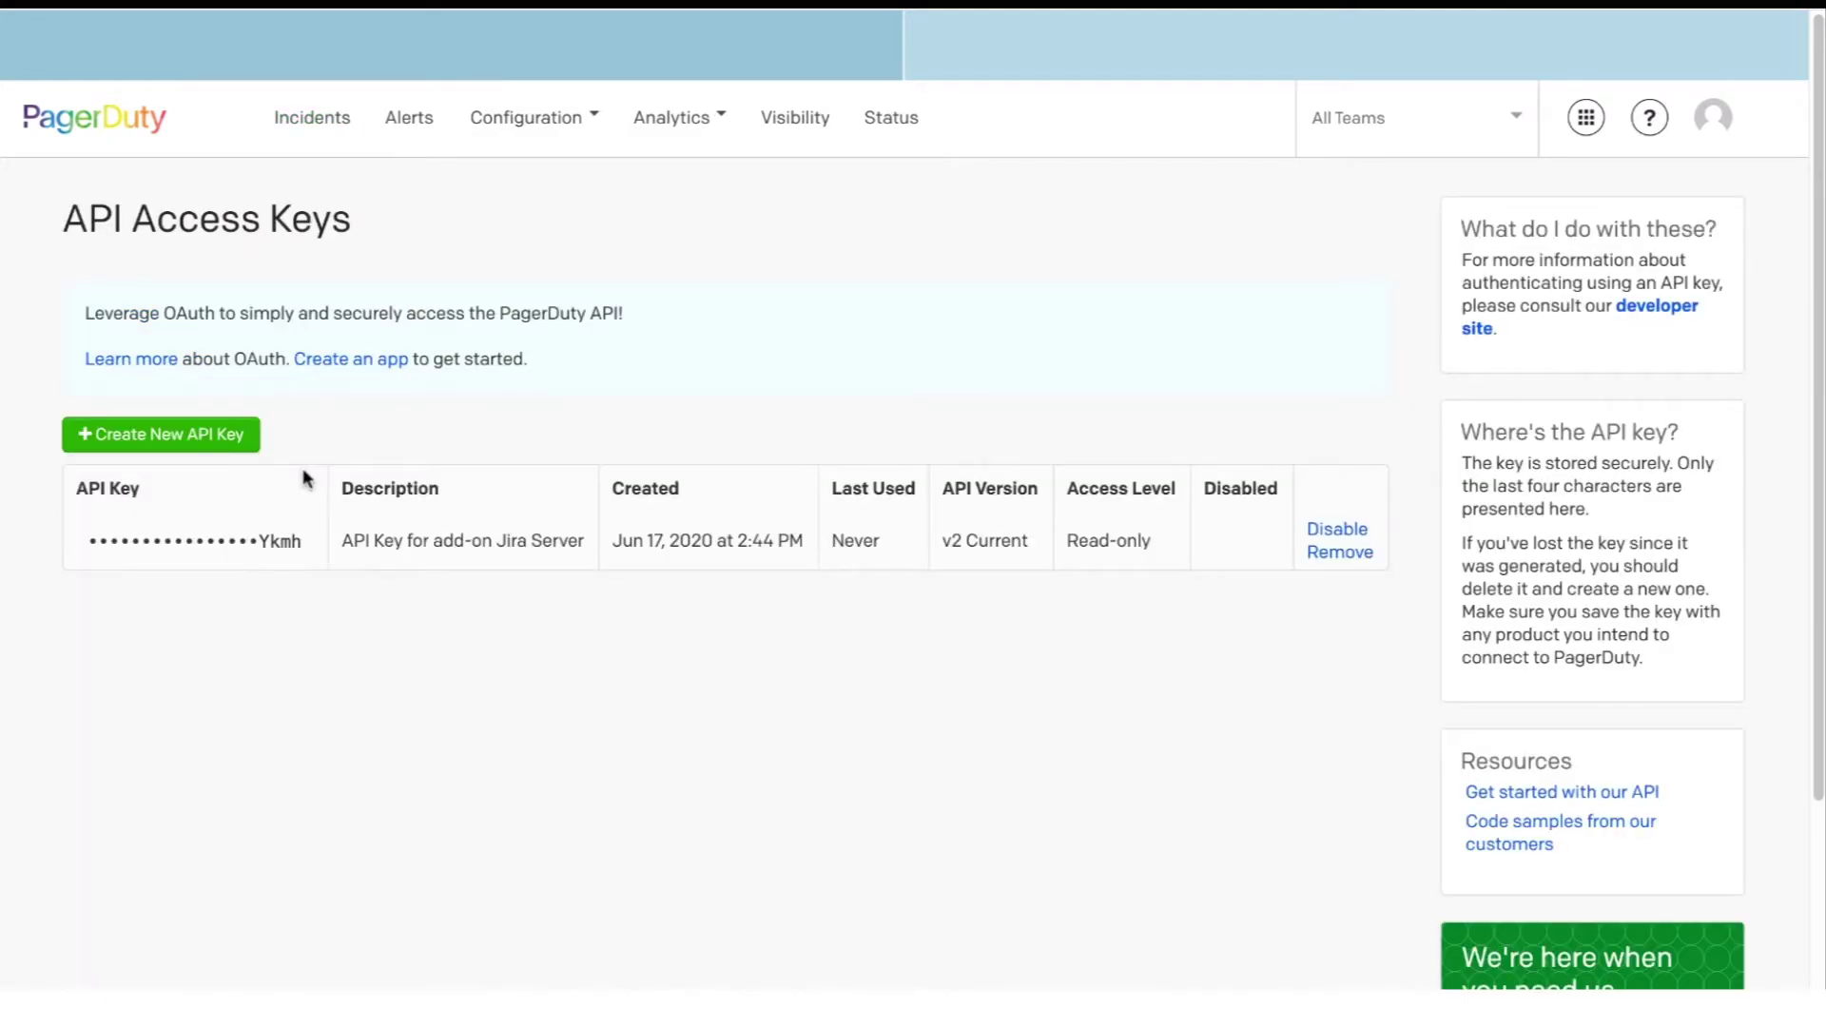
click(226, 442)
text(Jira )
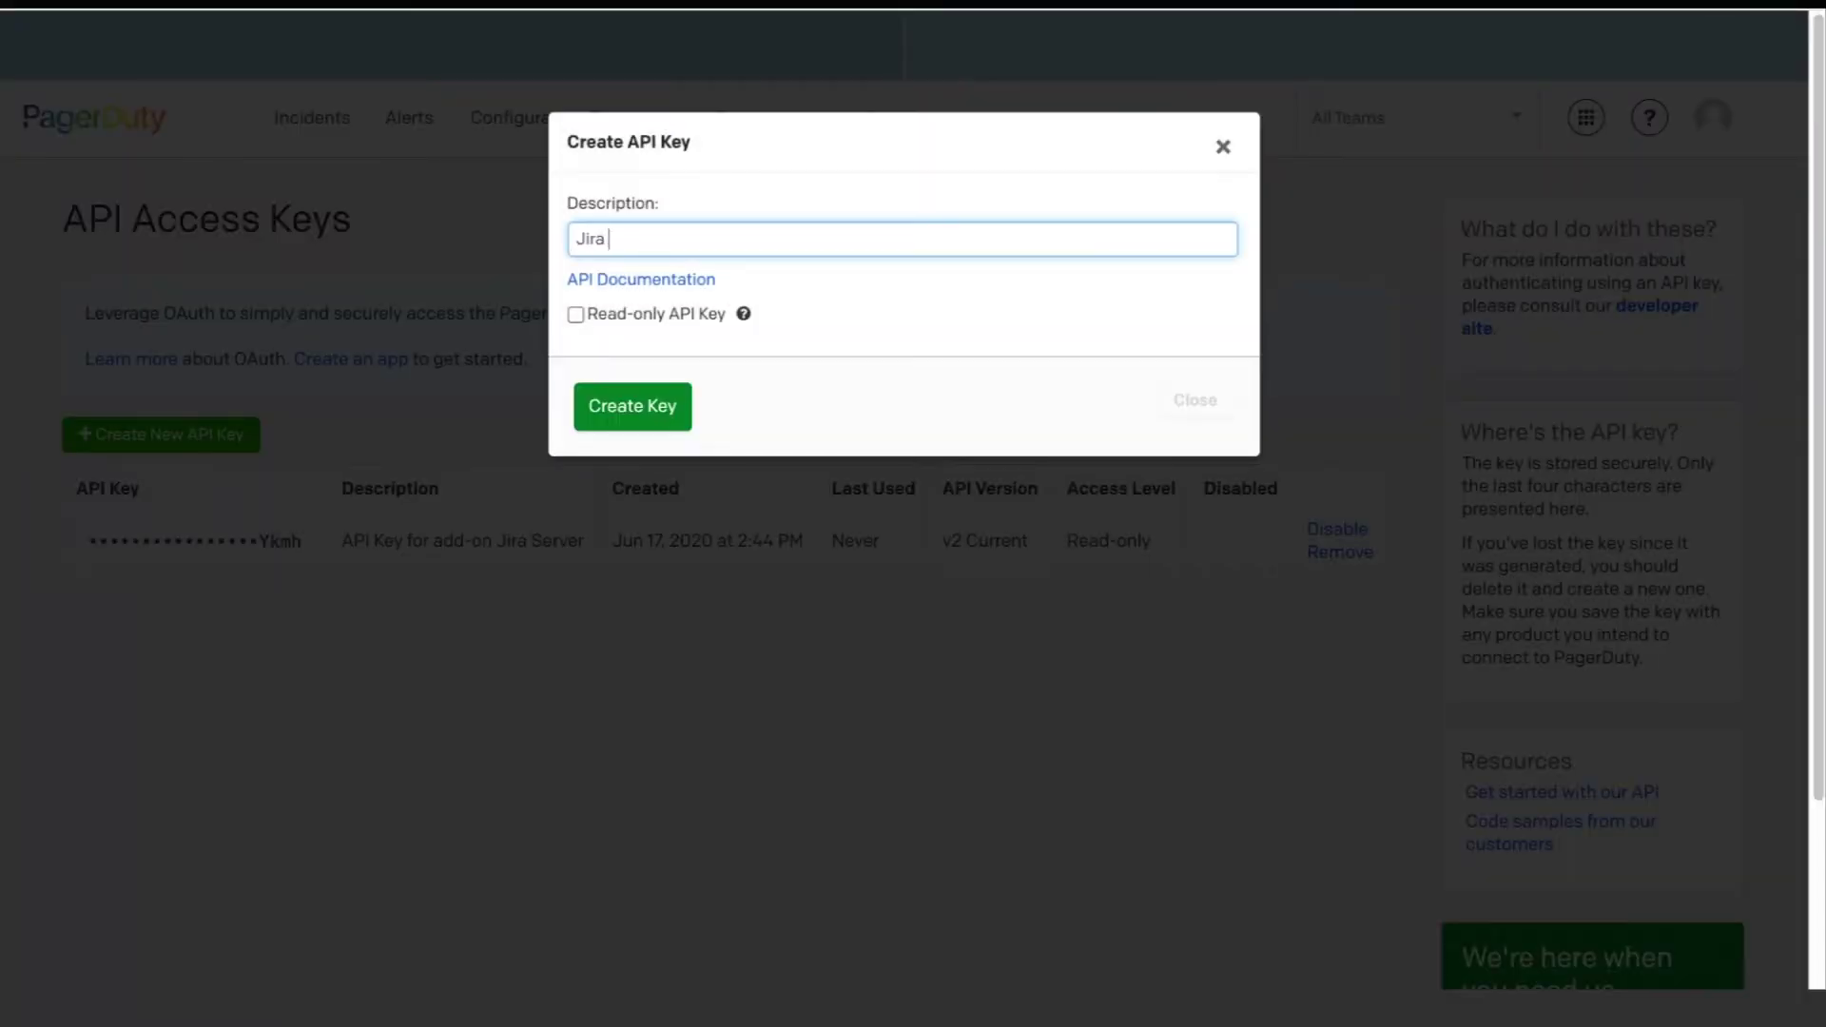
text(Server API key)
click(607, 409)
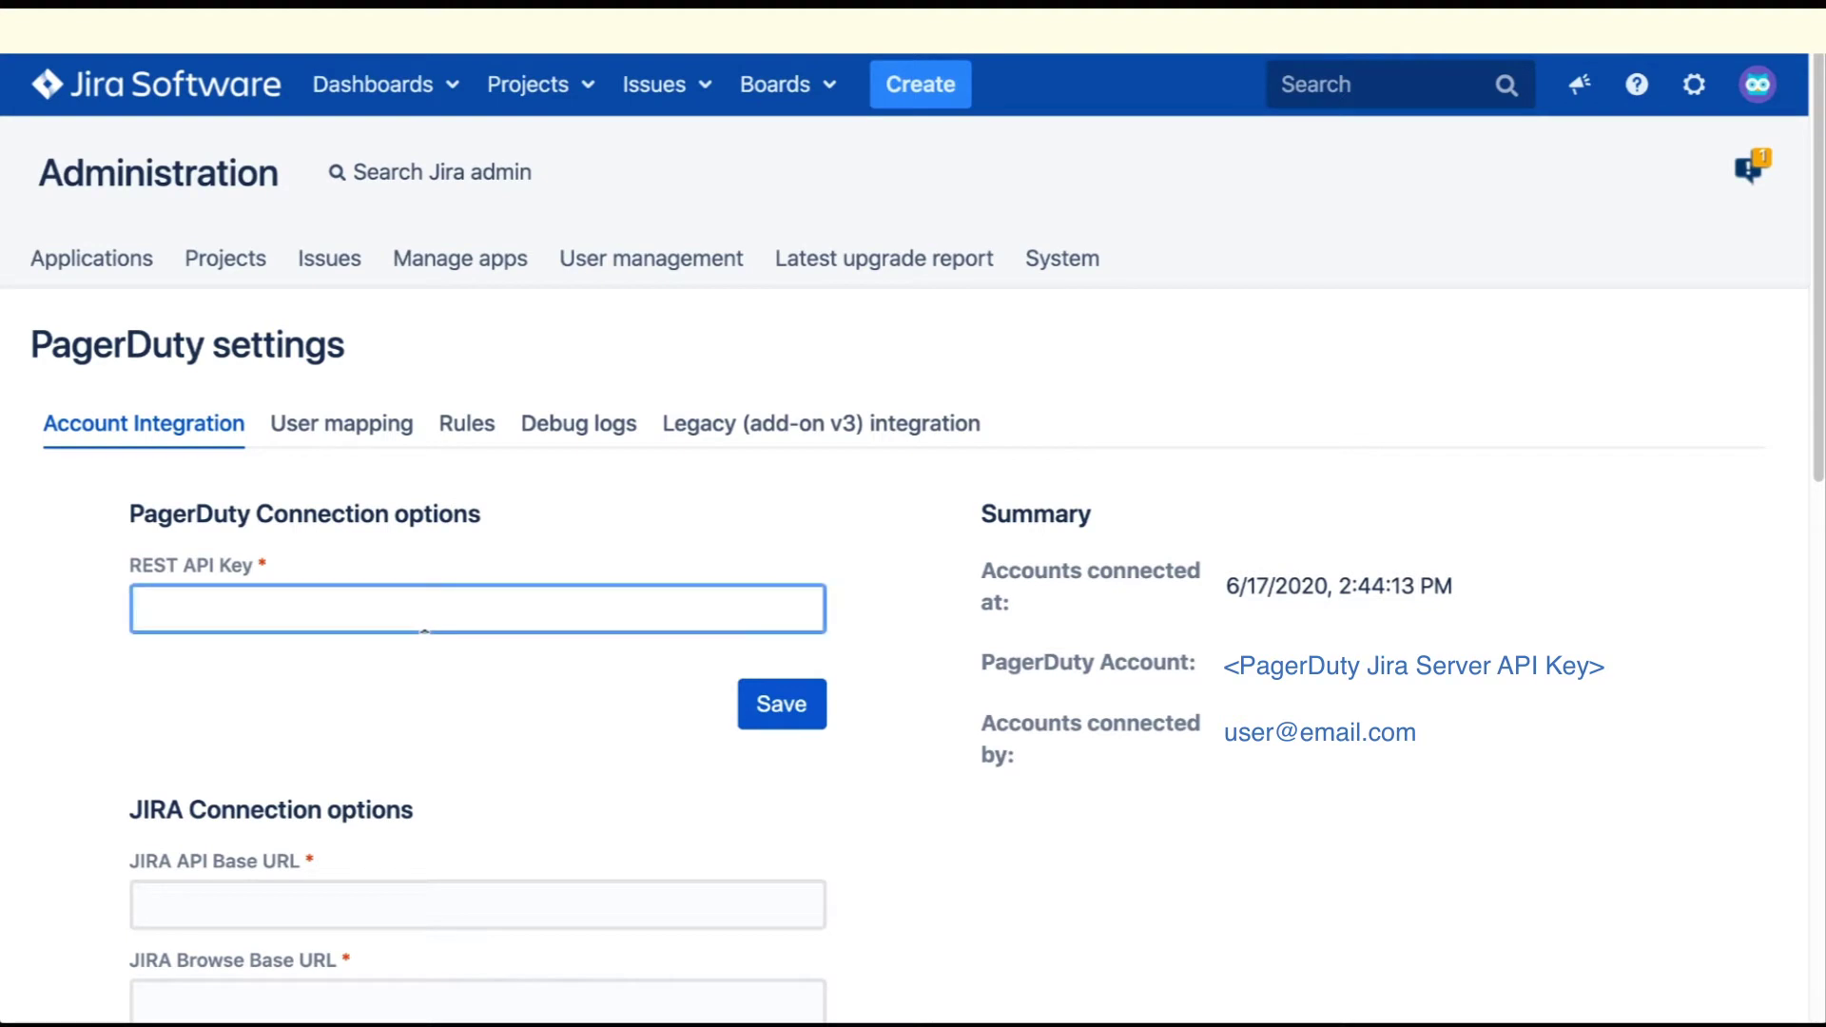
Save the new PagerDuty REST API key and make Redundancy User the fallback PagerDuty user.
key(ctrl+v)
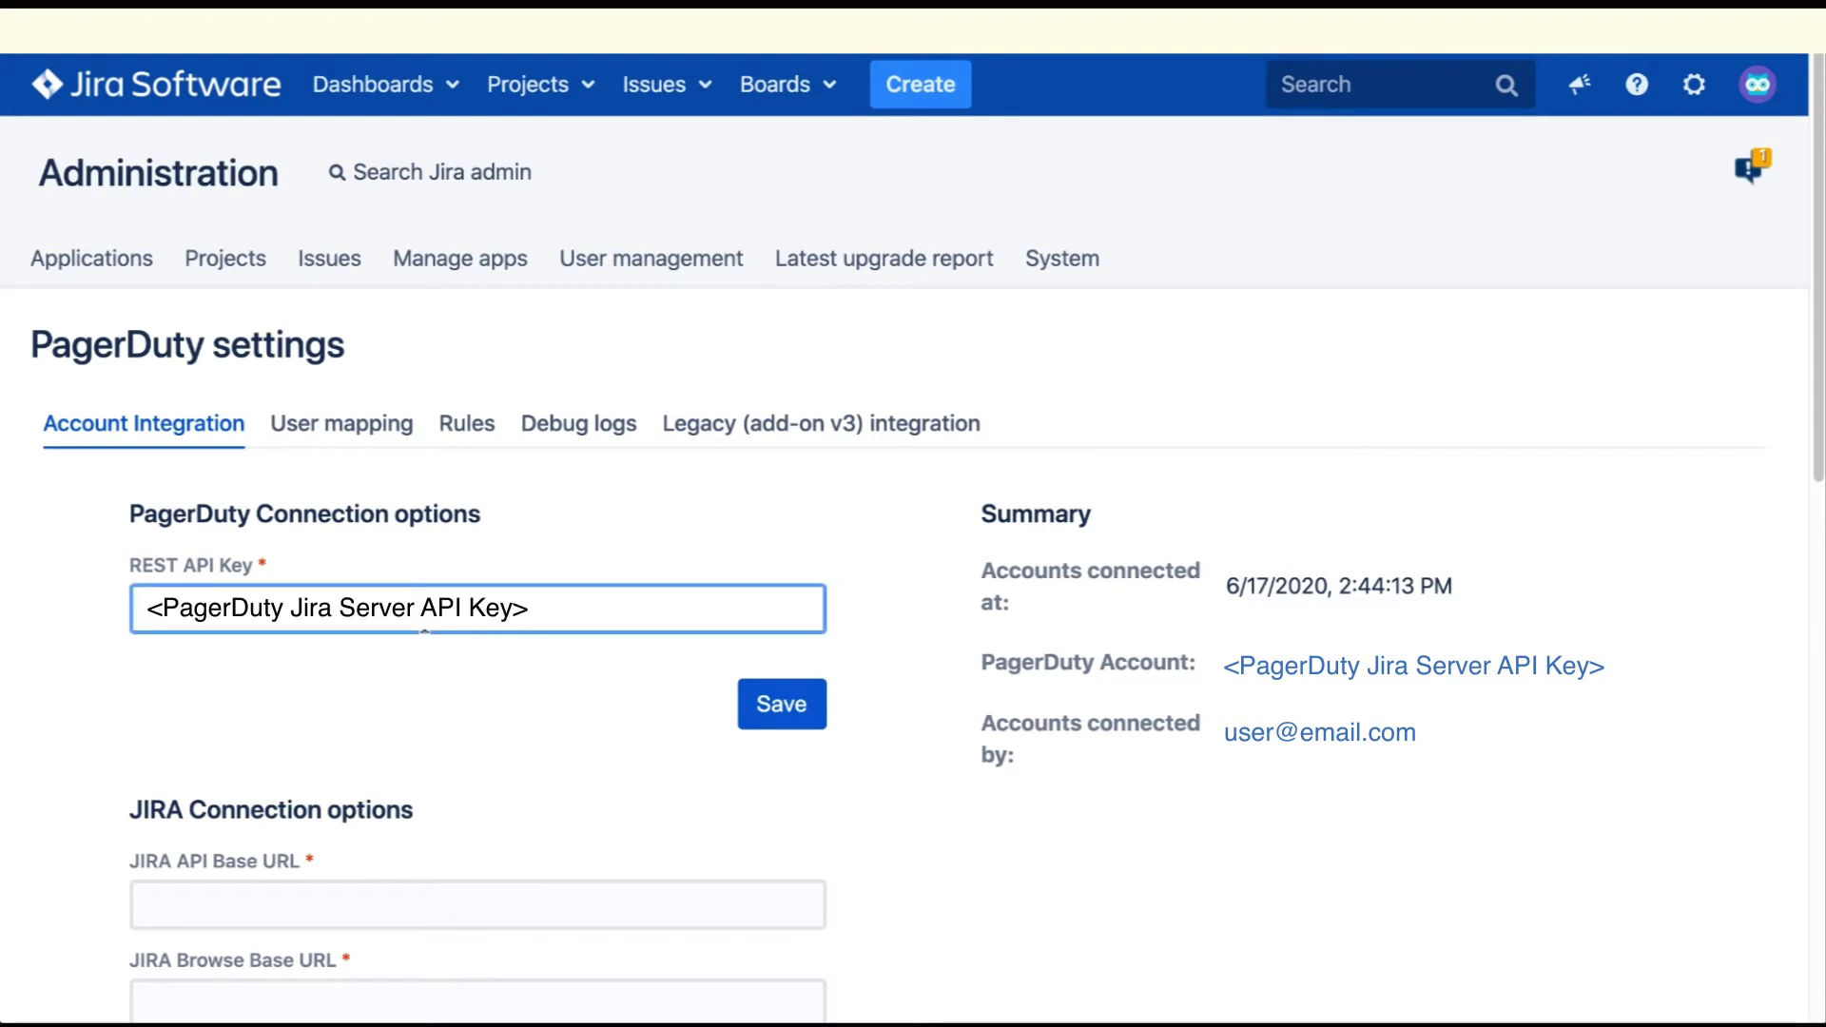
click(804, 732)
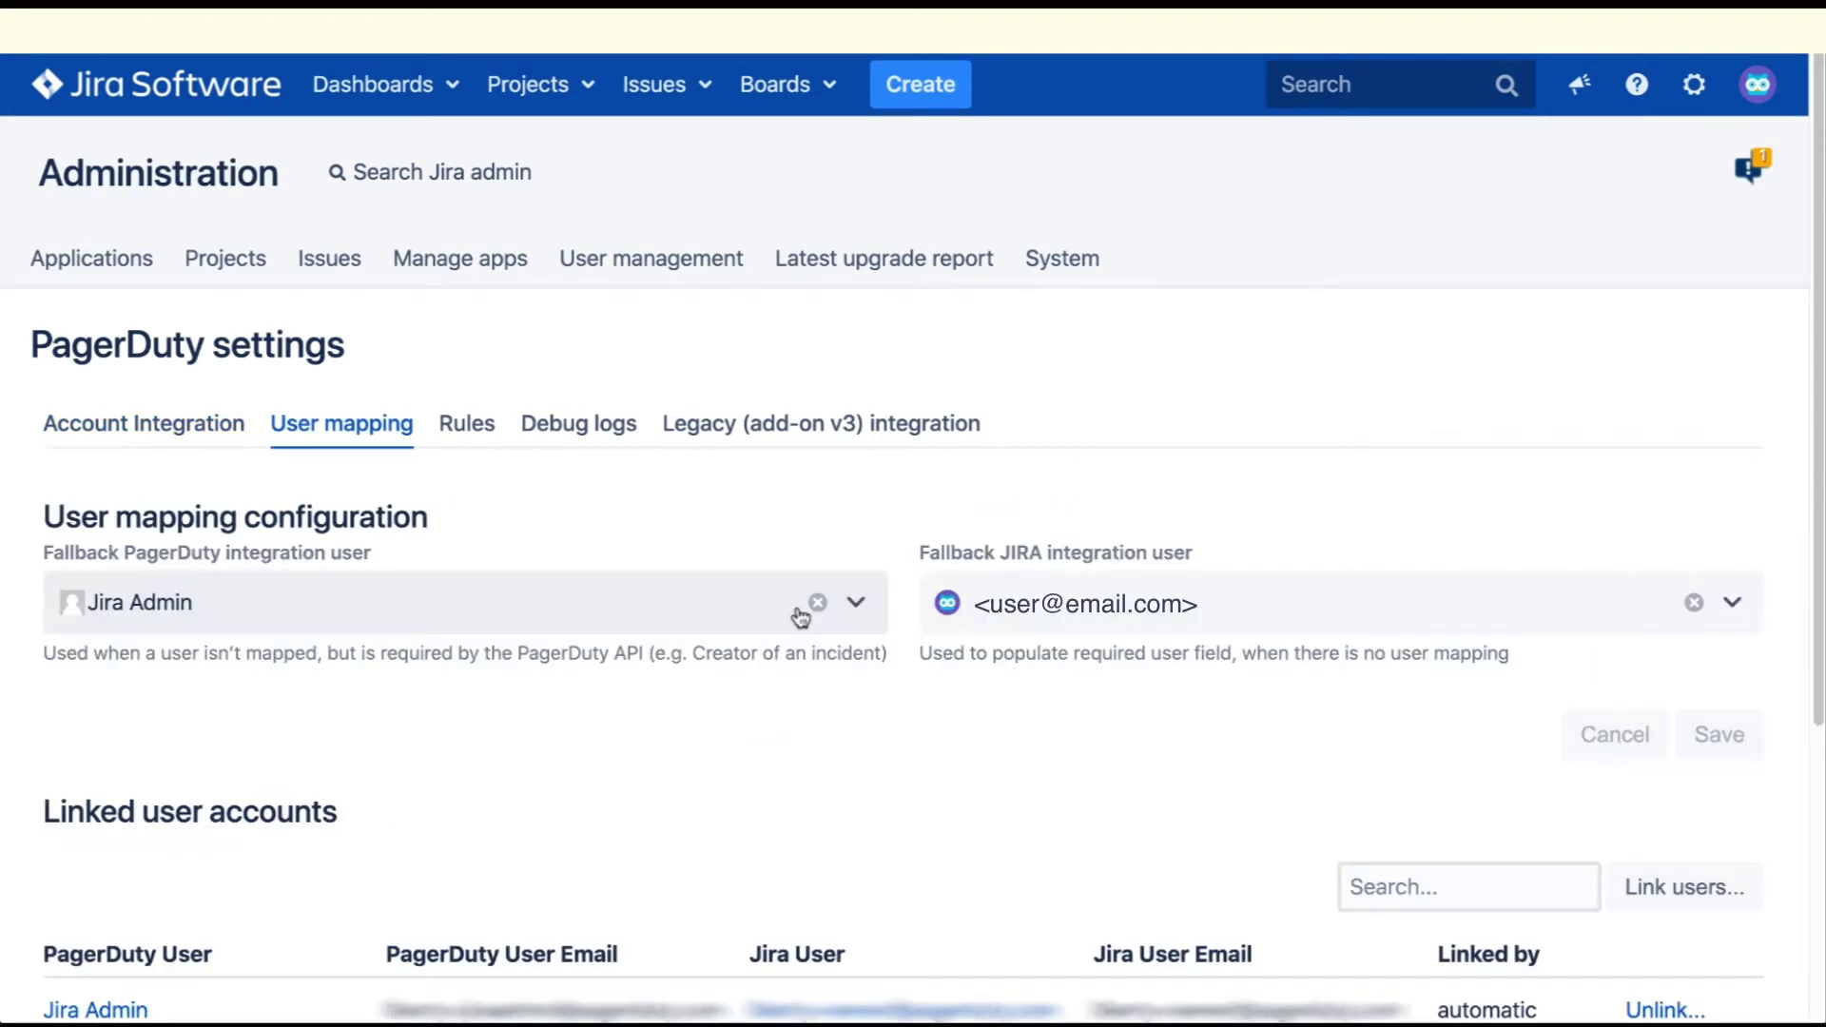
click(857, 605)
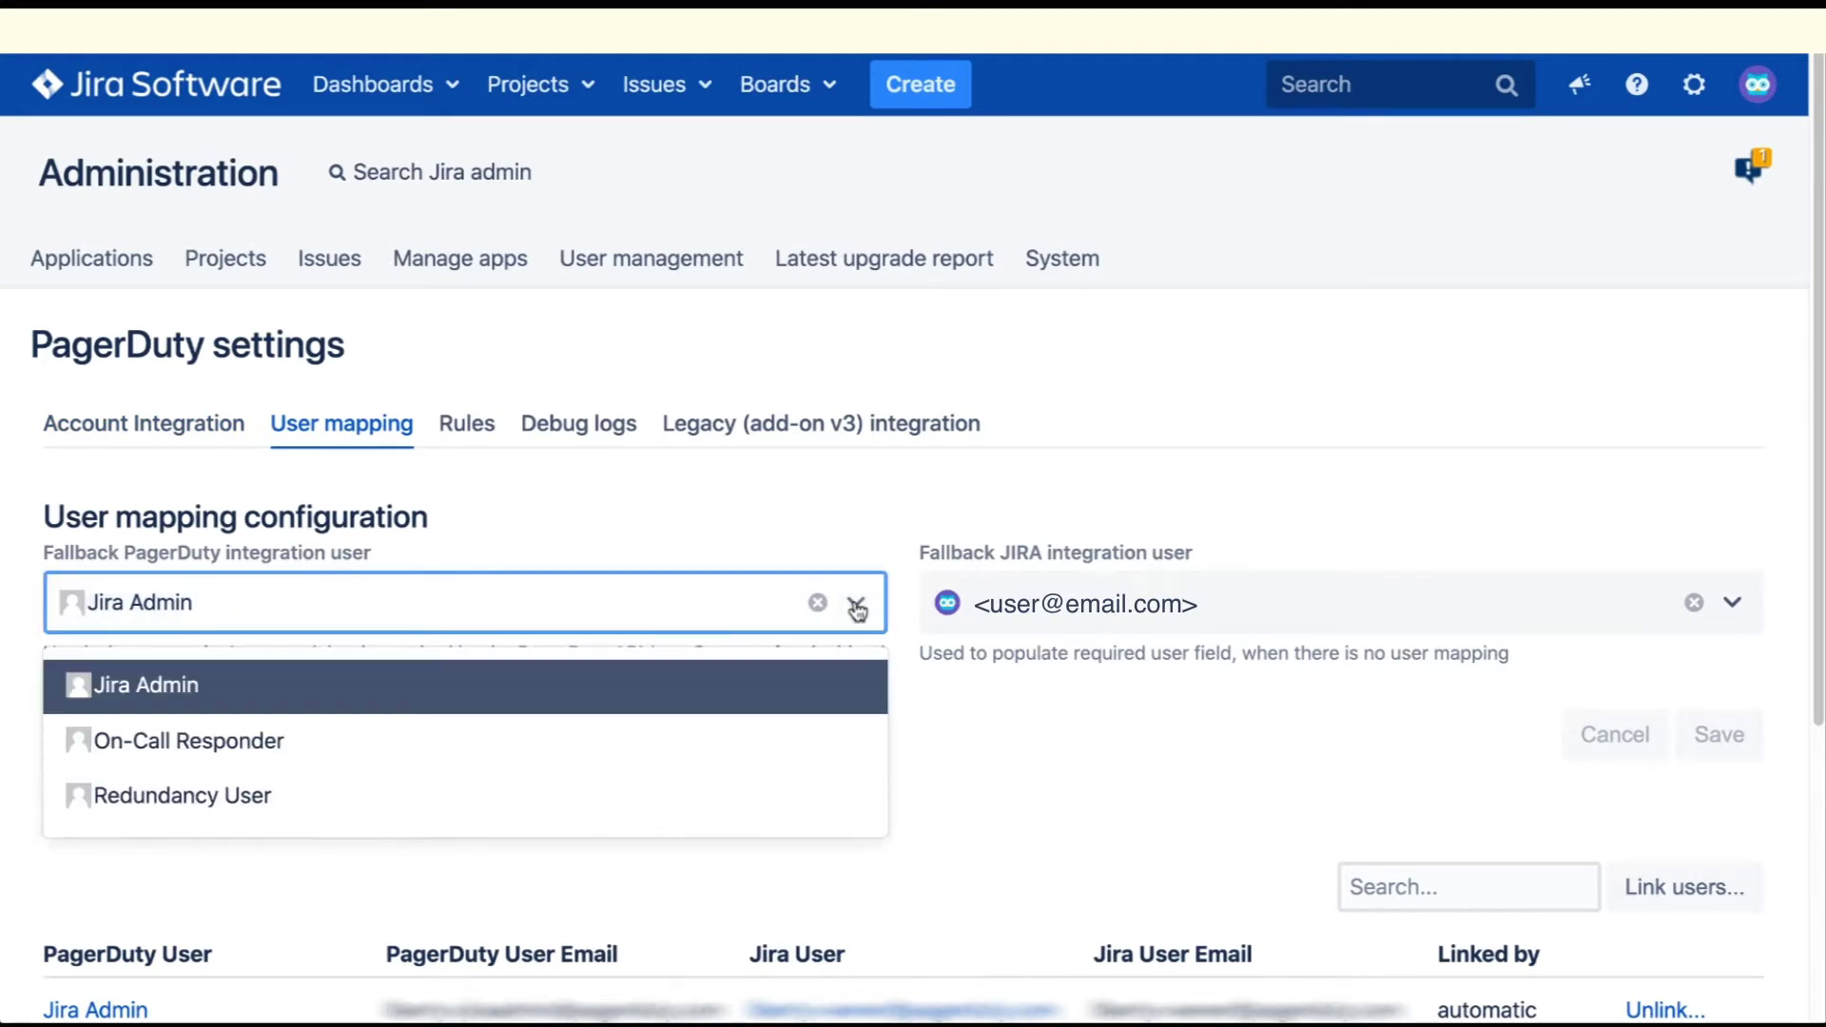
click(321, 799)
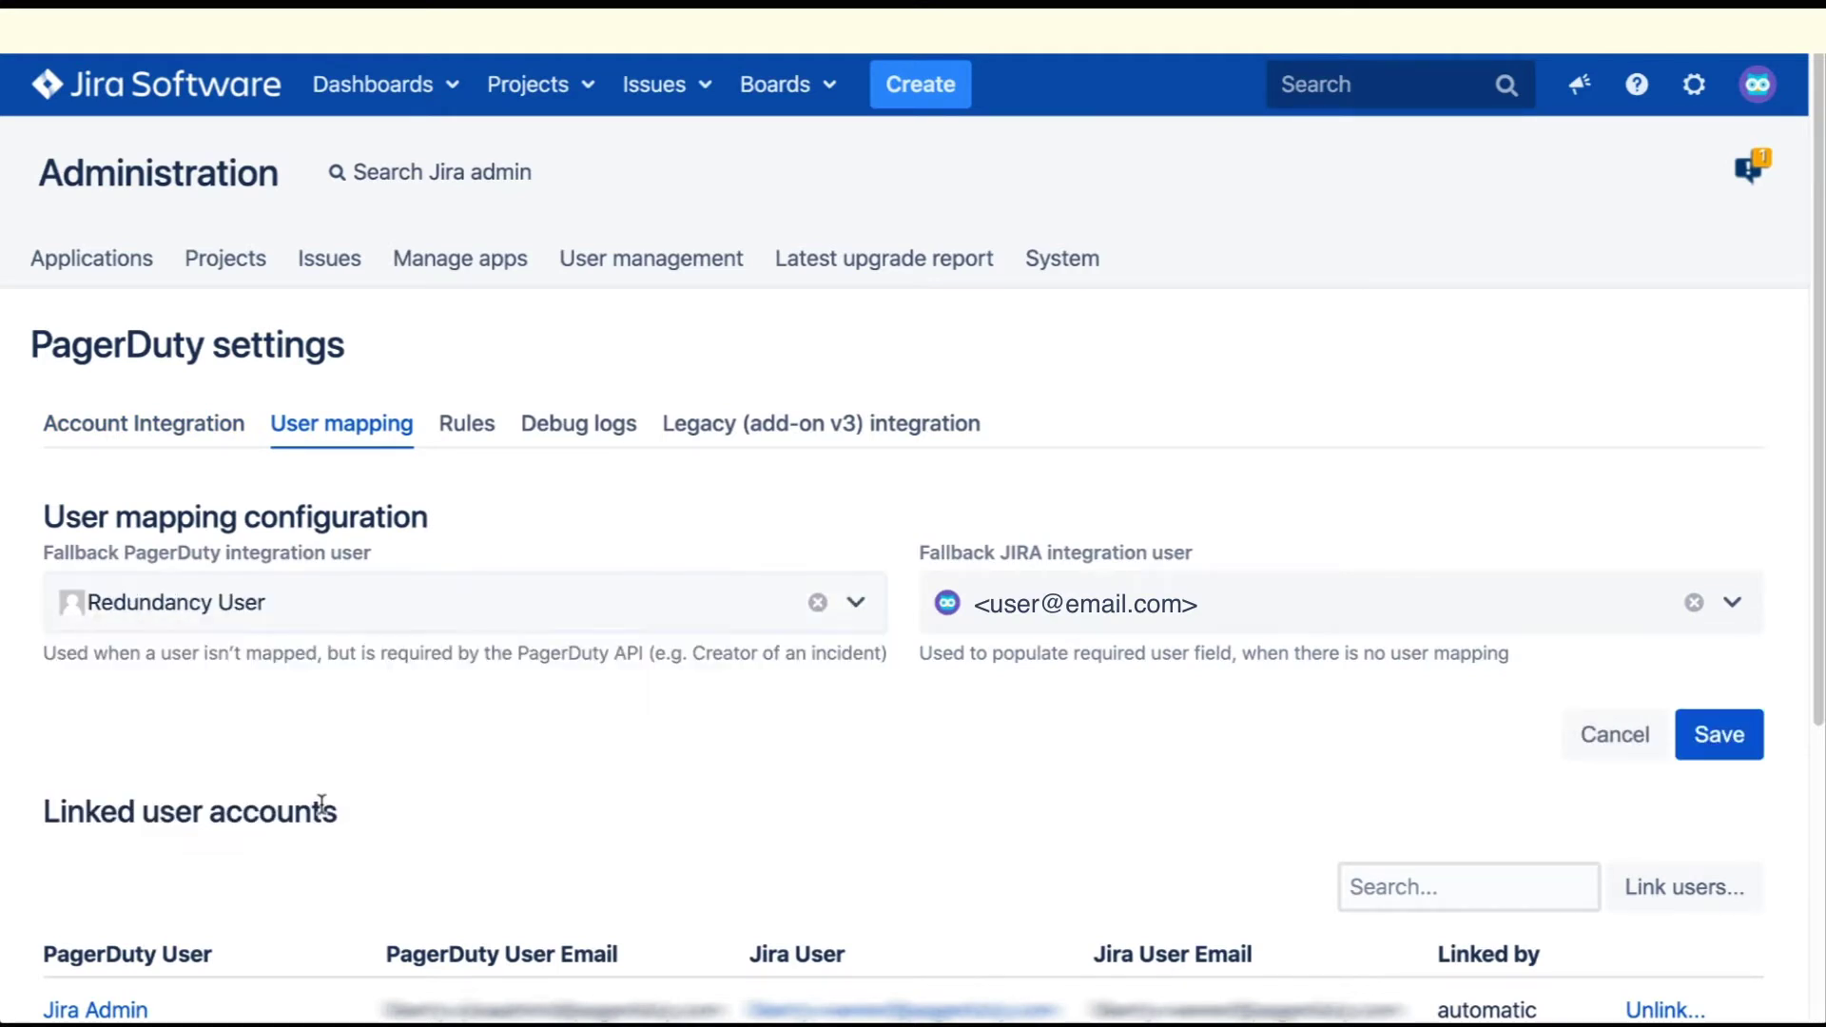
Set Fallback User as the fallback Jira integration user and save the user mapping.
click(1695, 602)
text(fallback)
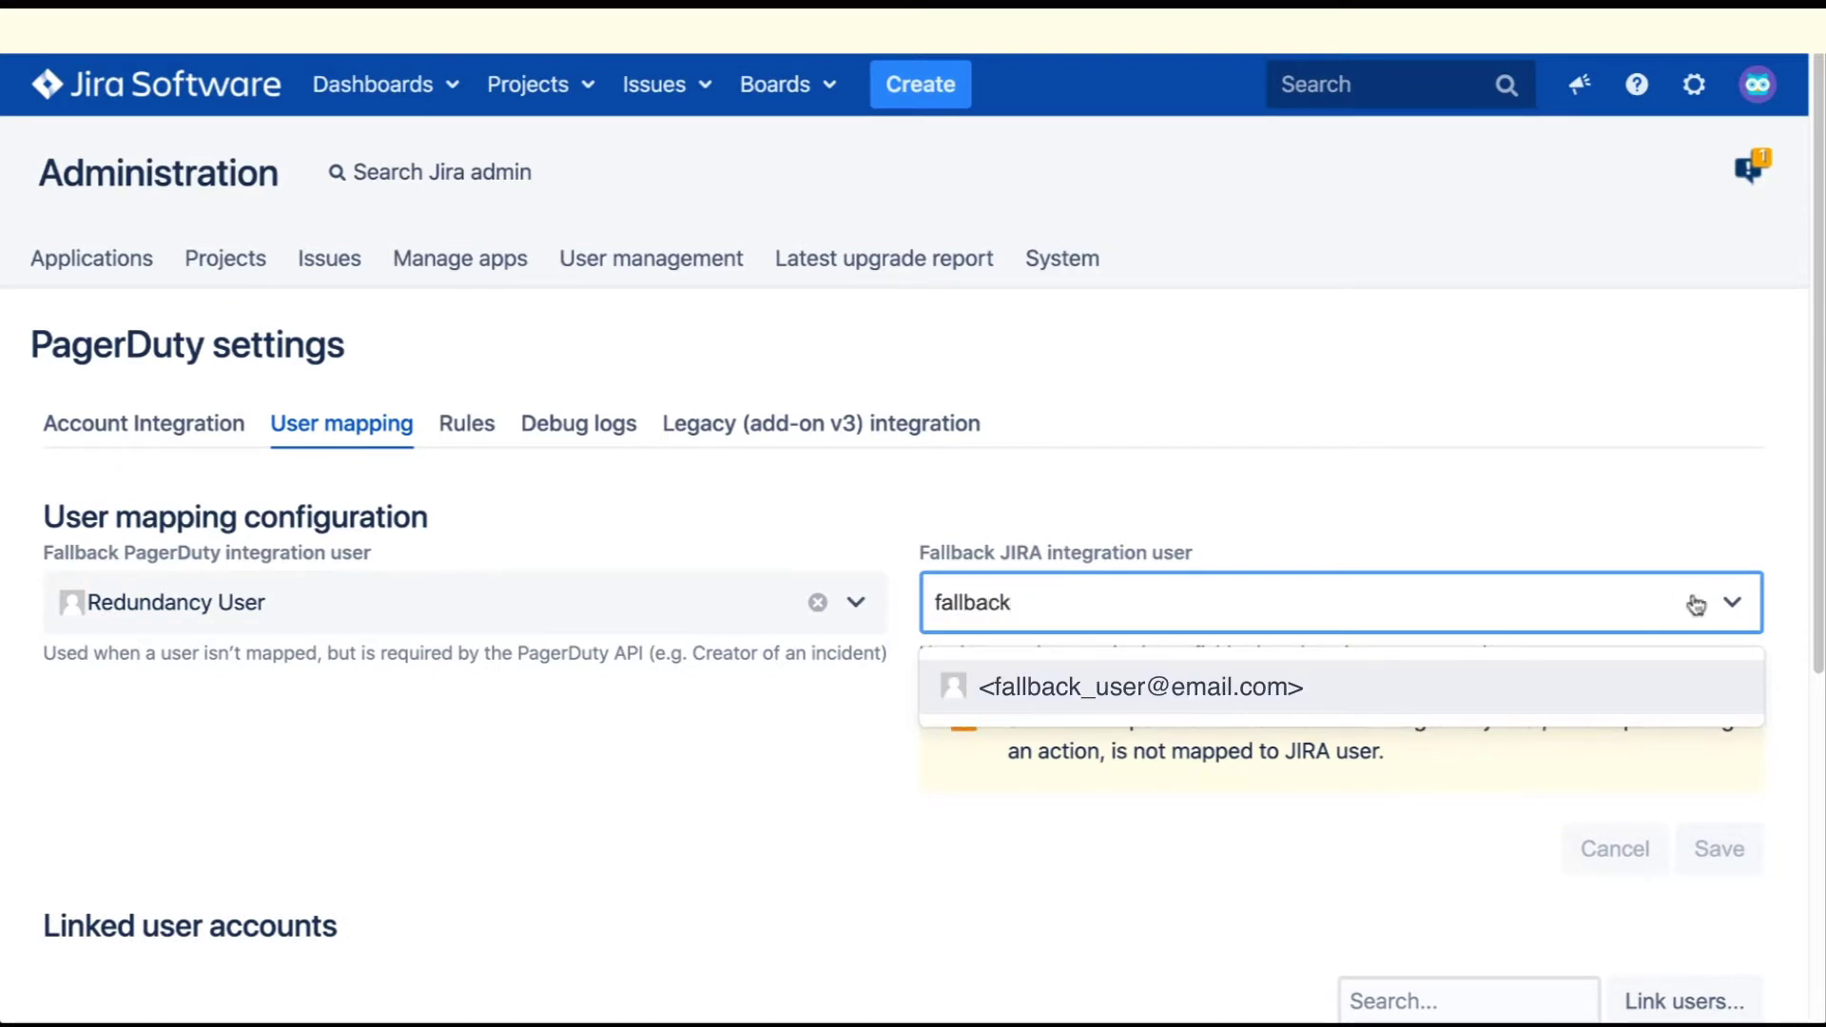
click(1532, 670)
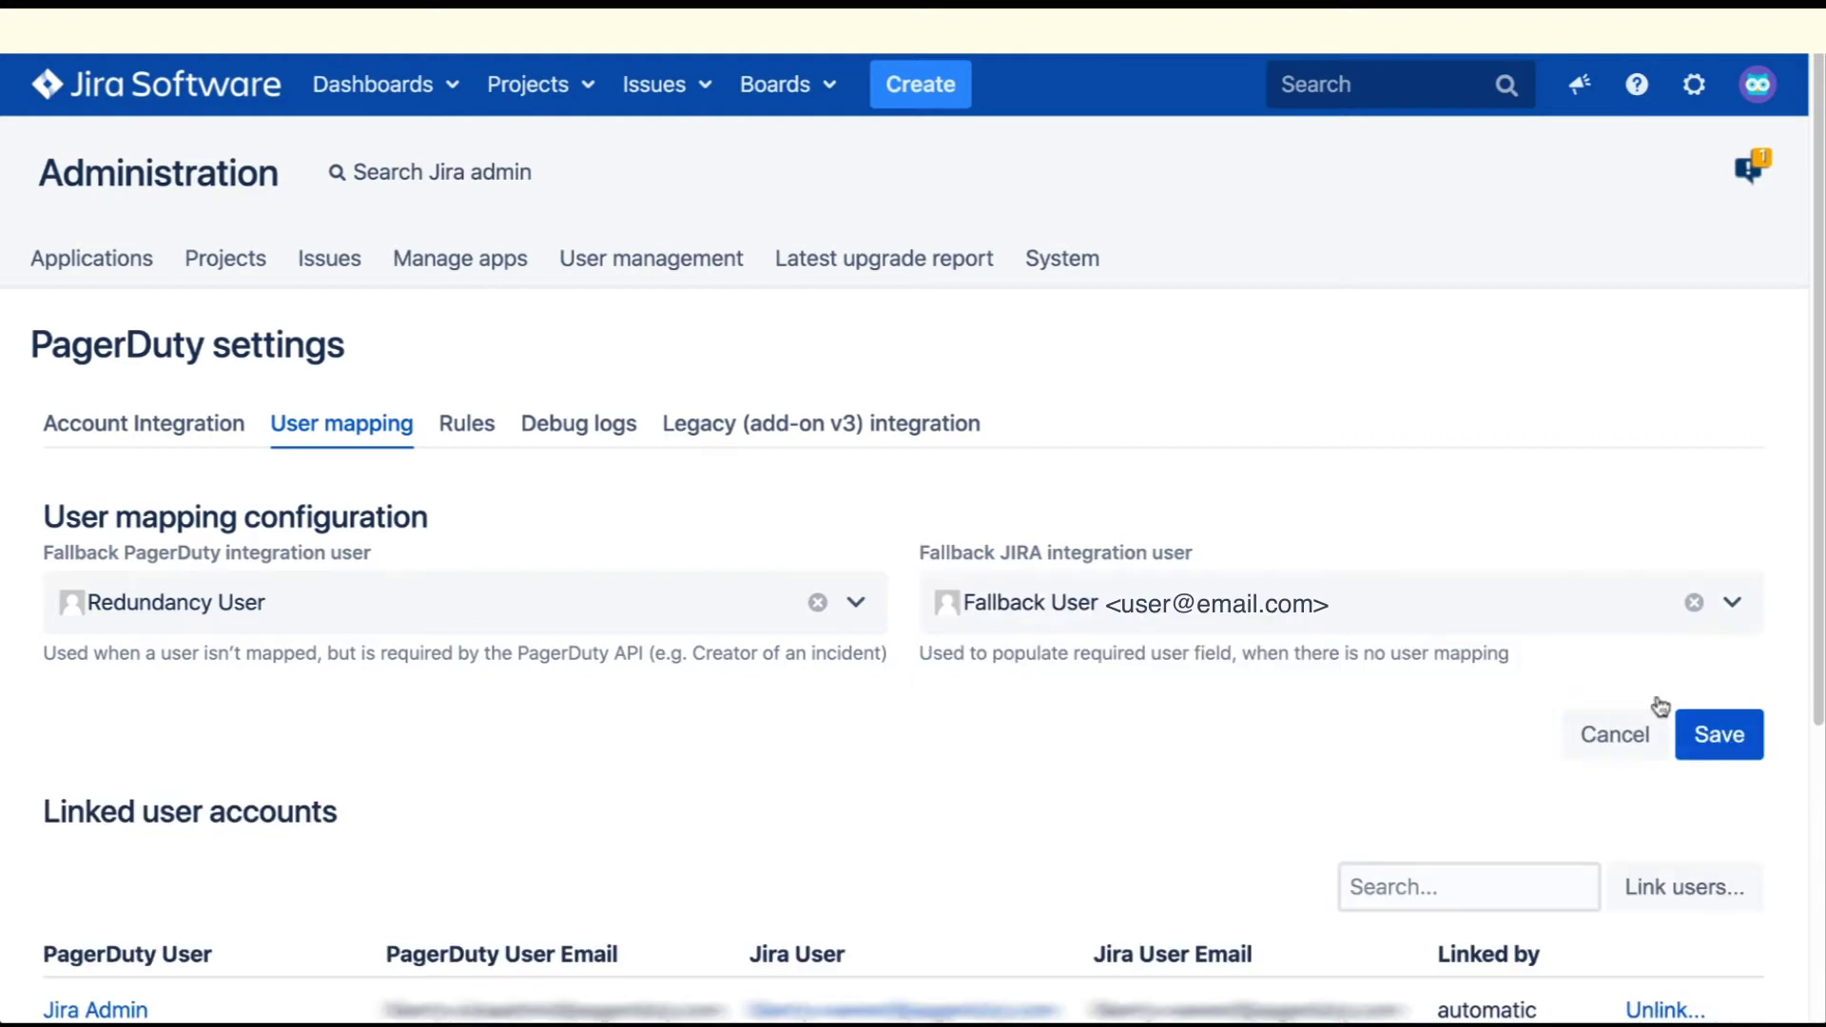
click(1722, 737)
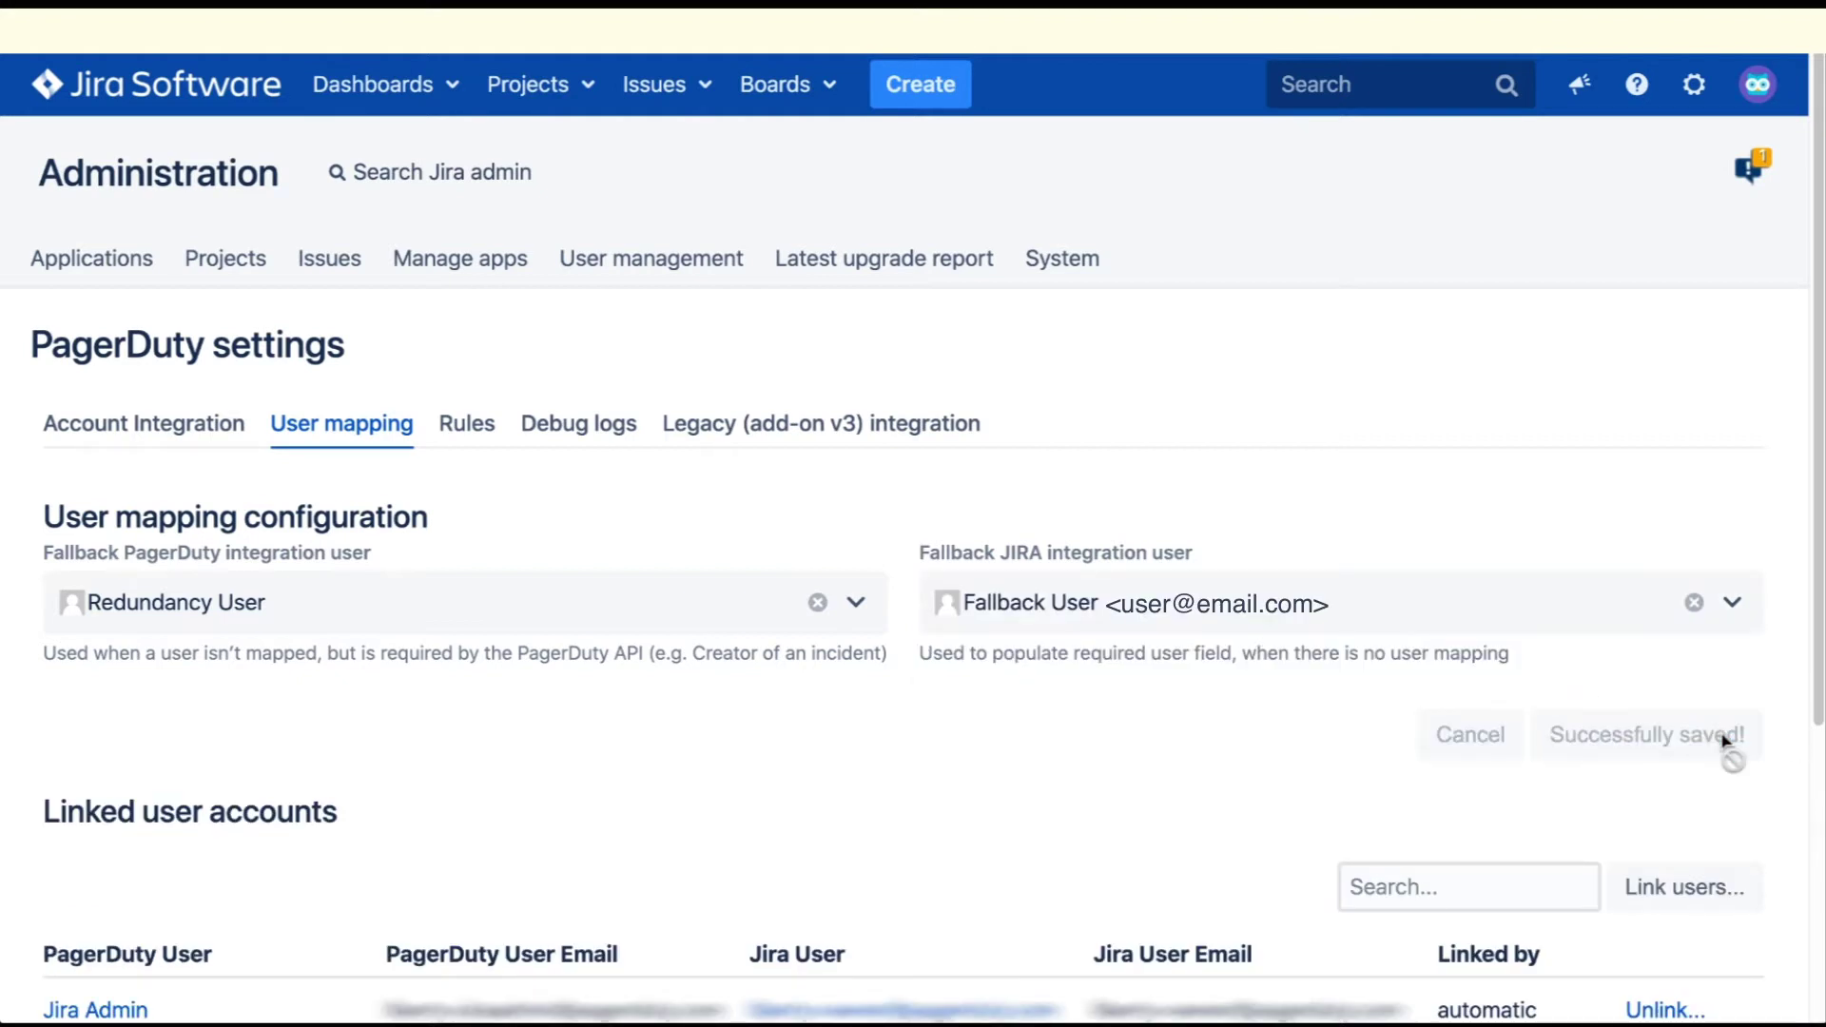
scroll(1727, 742, down, 1)
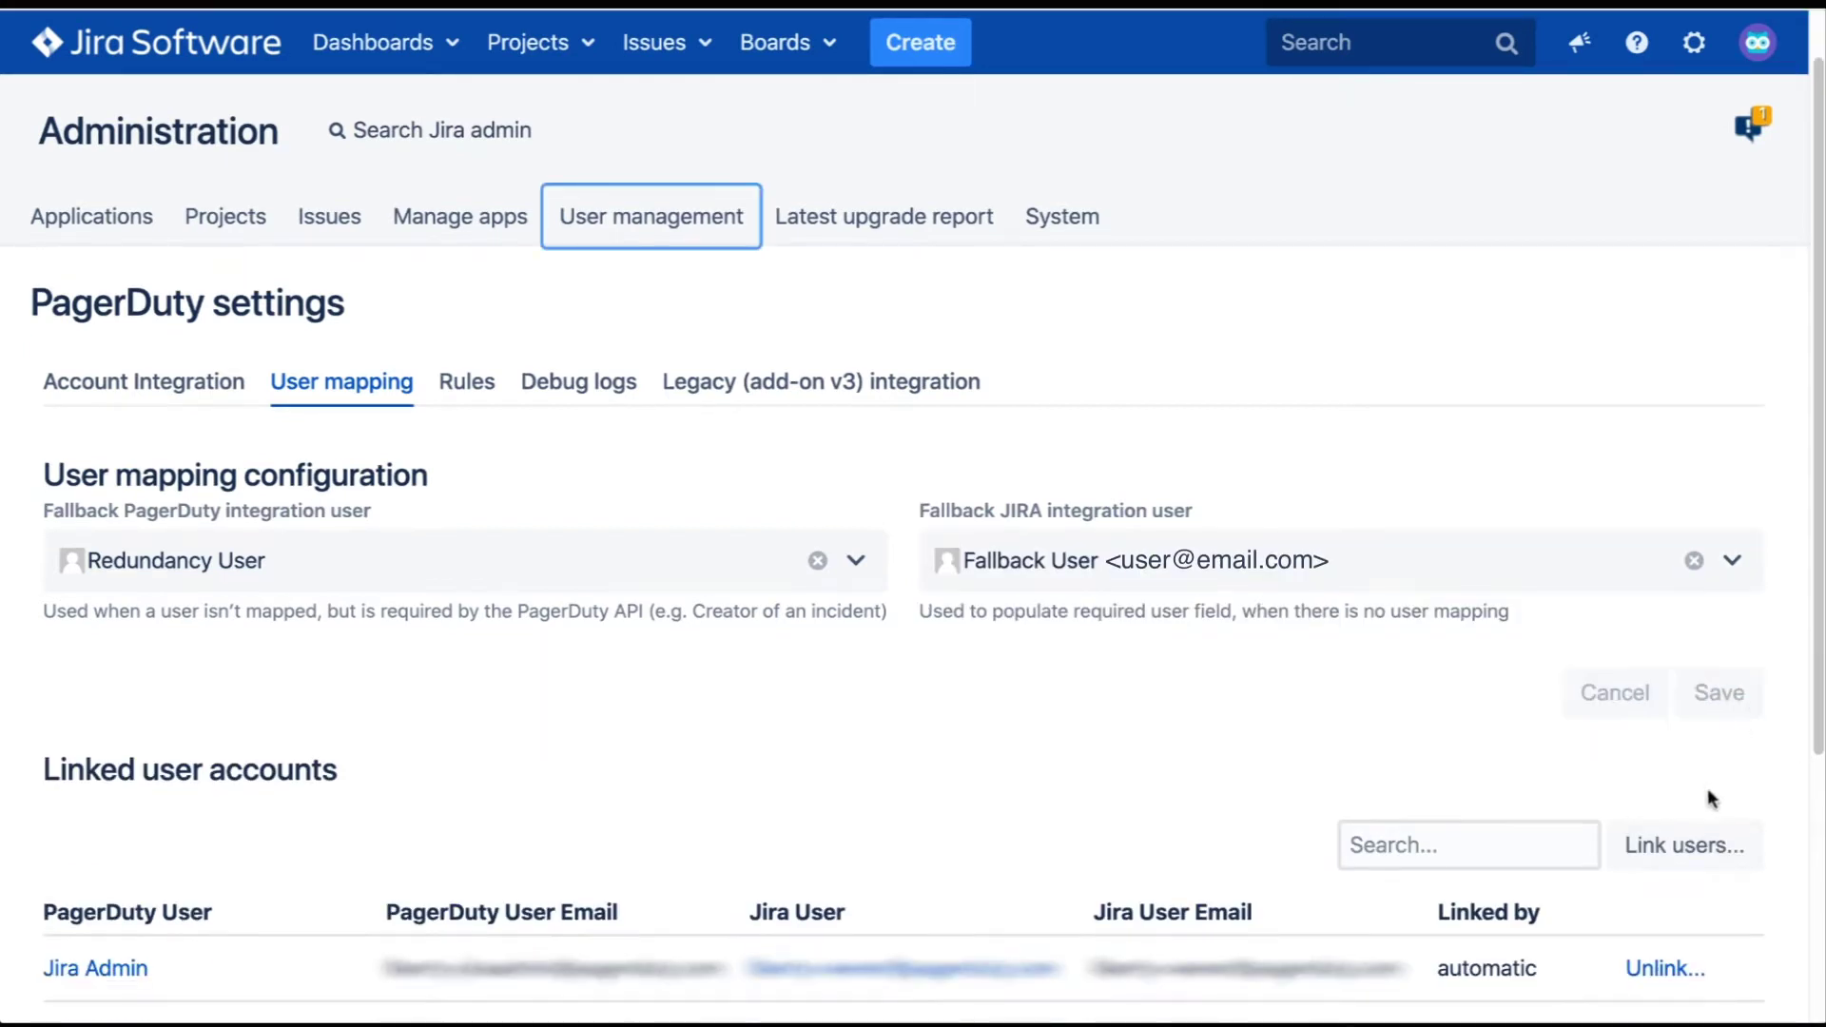
Map PagerDuty user On-Call Responder to Jira user On-Call Responder and create the mapping.
click(1684, 847)
click(711, 274)
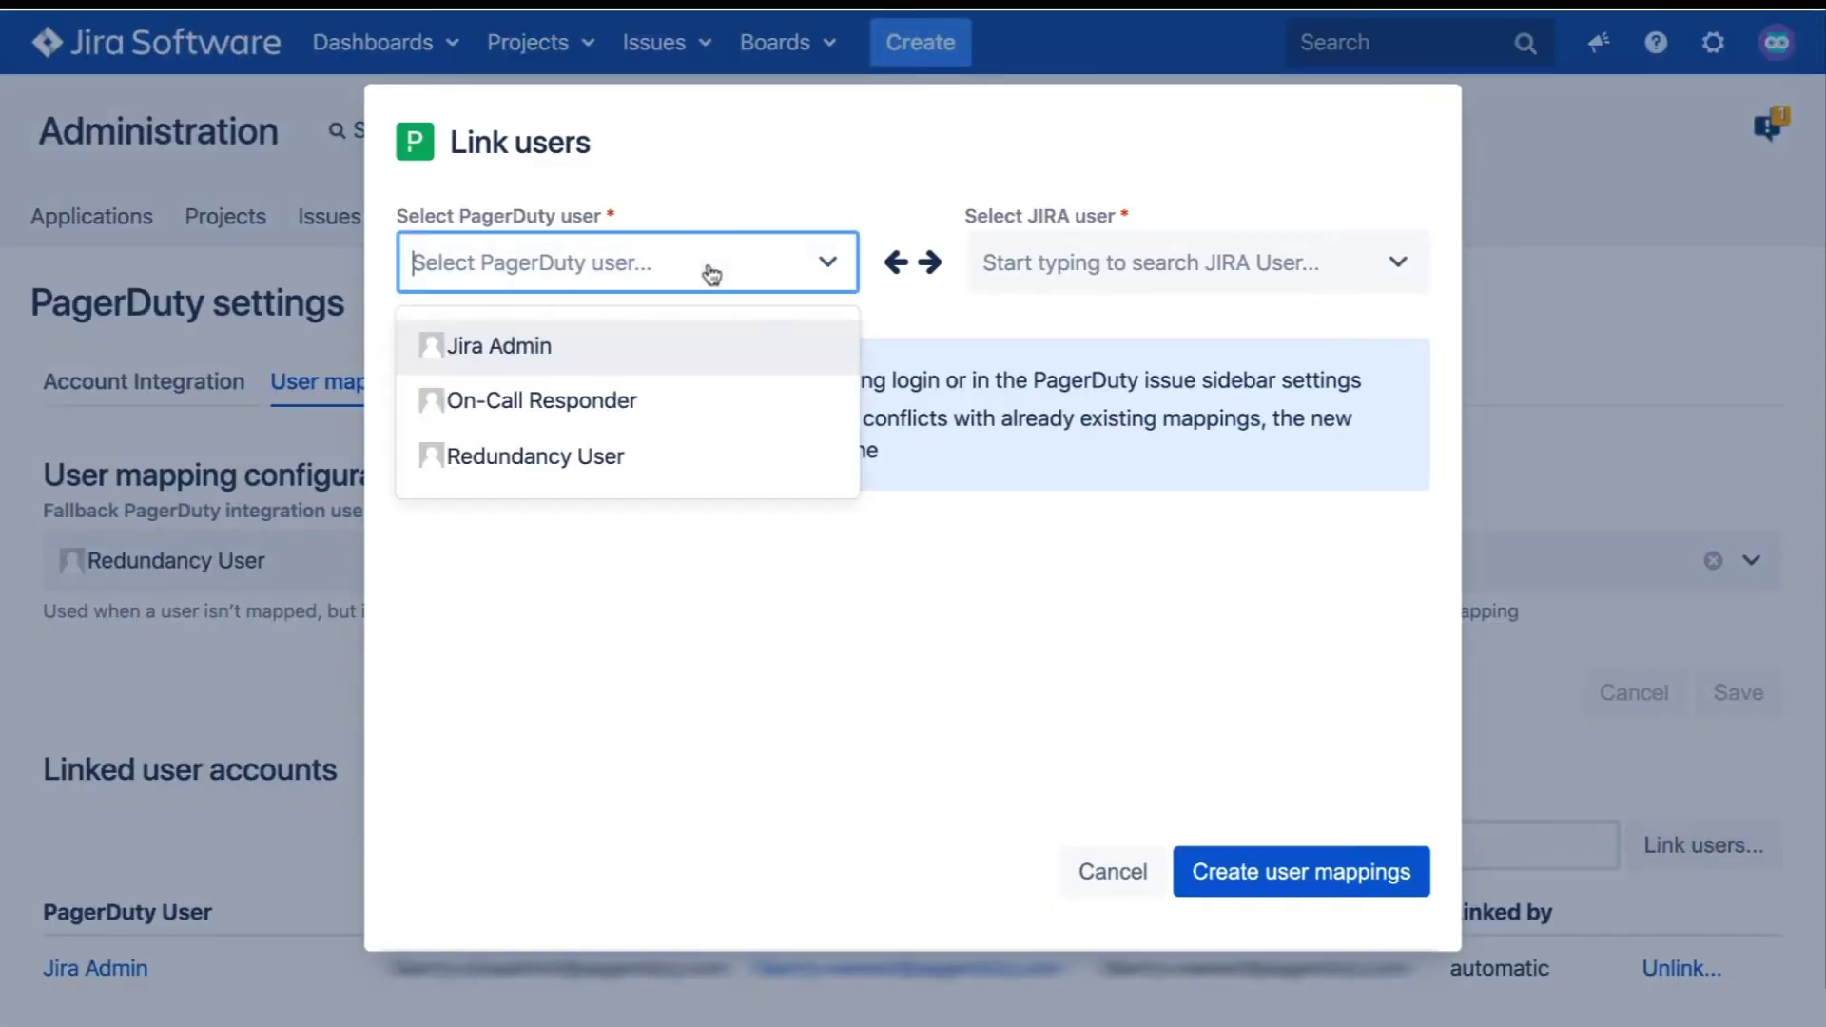
click(673, 403)
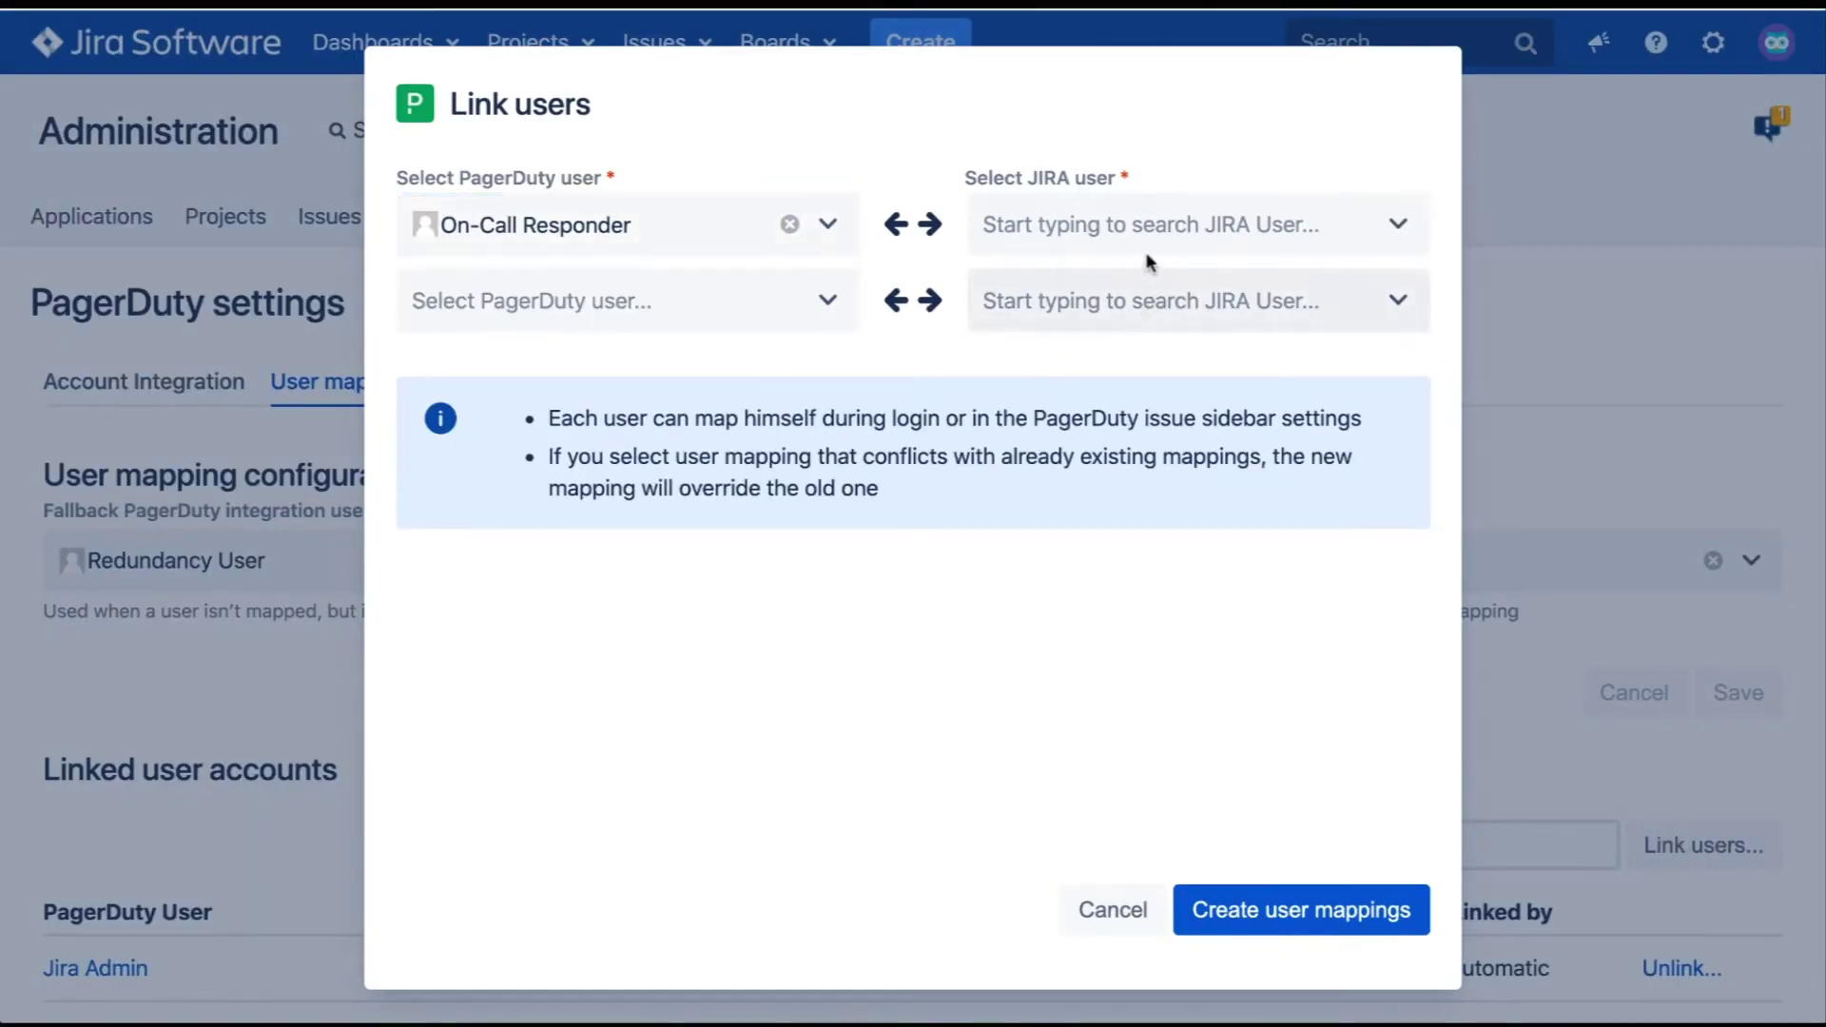
click(1139, 249)
text(on)
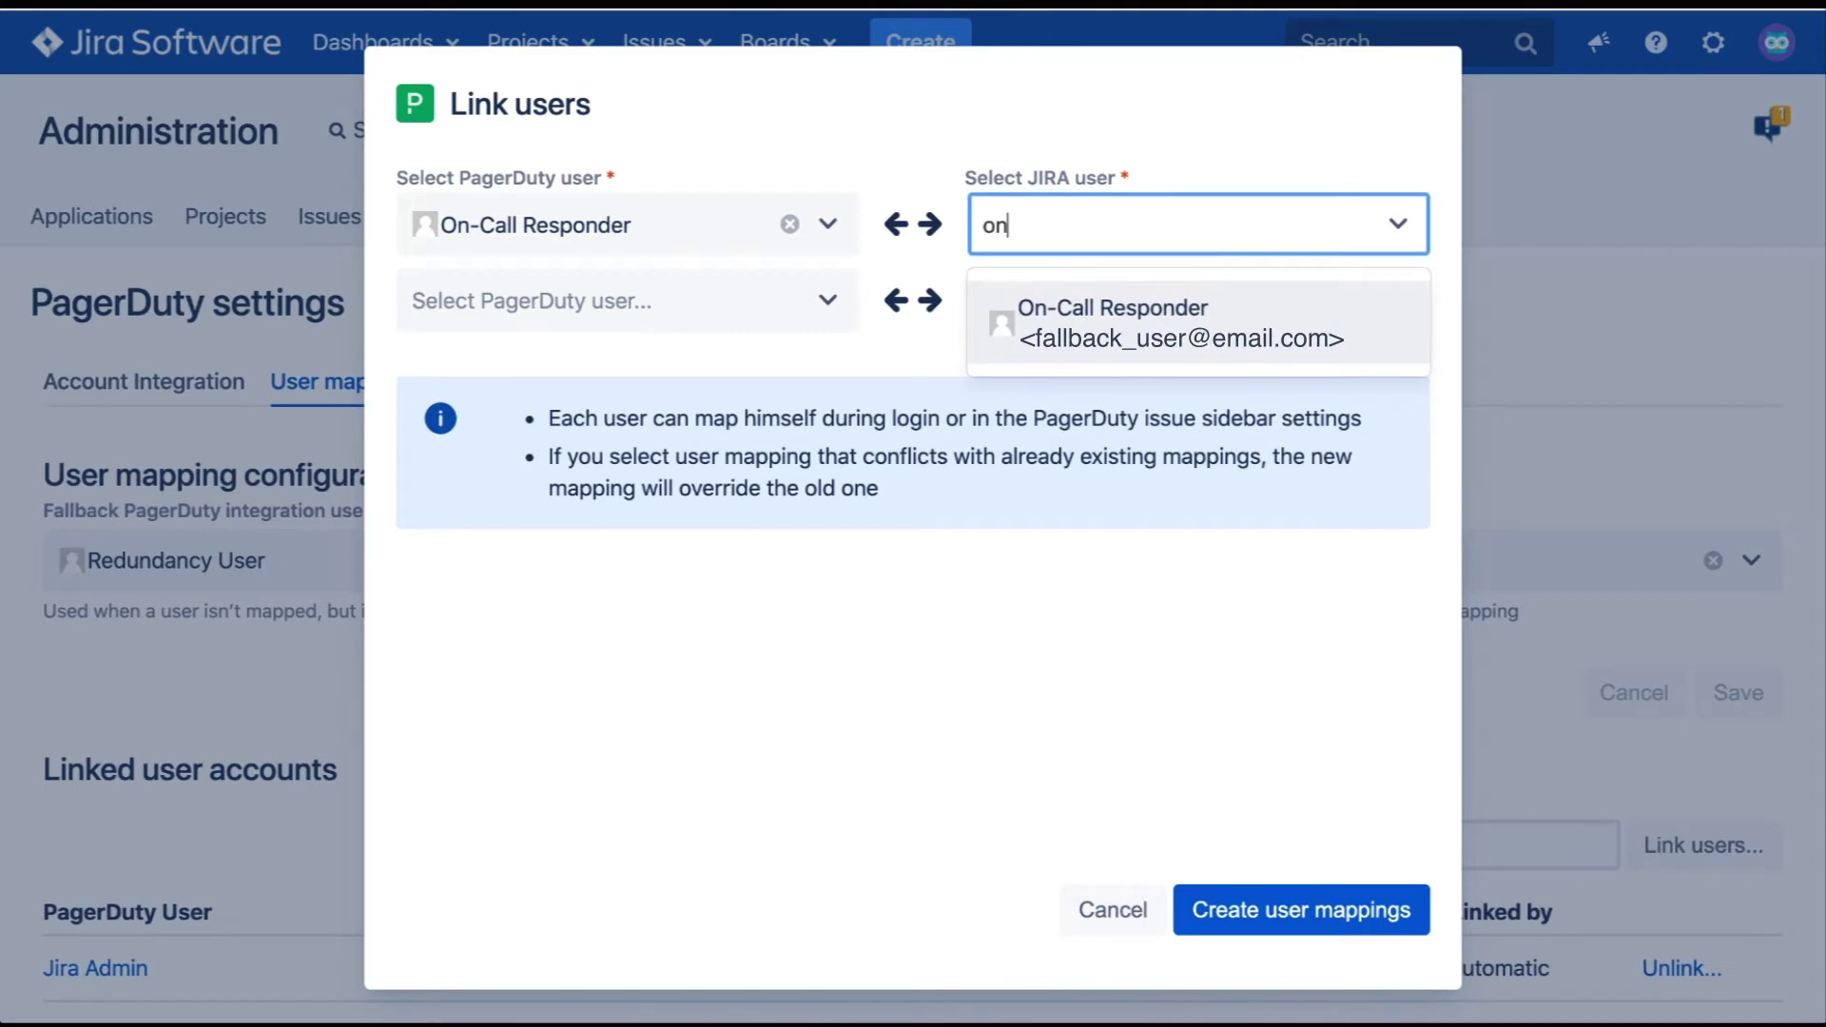
click(1192, 342)
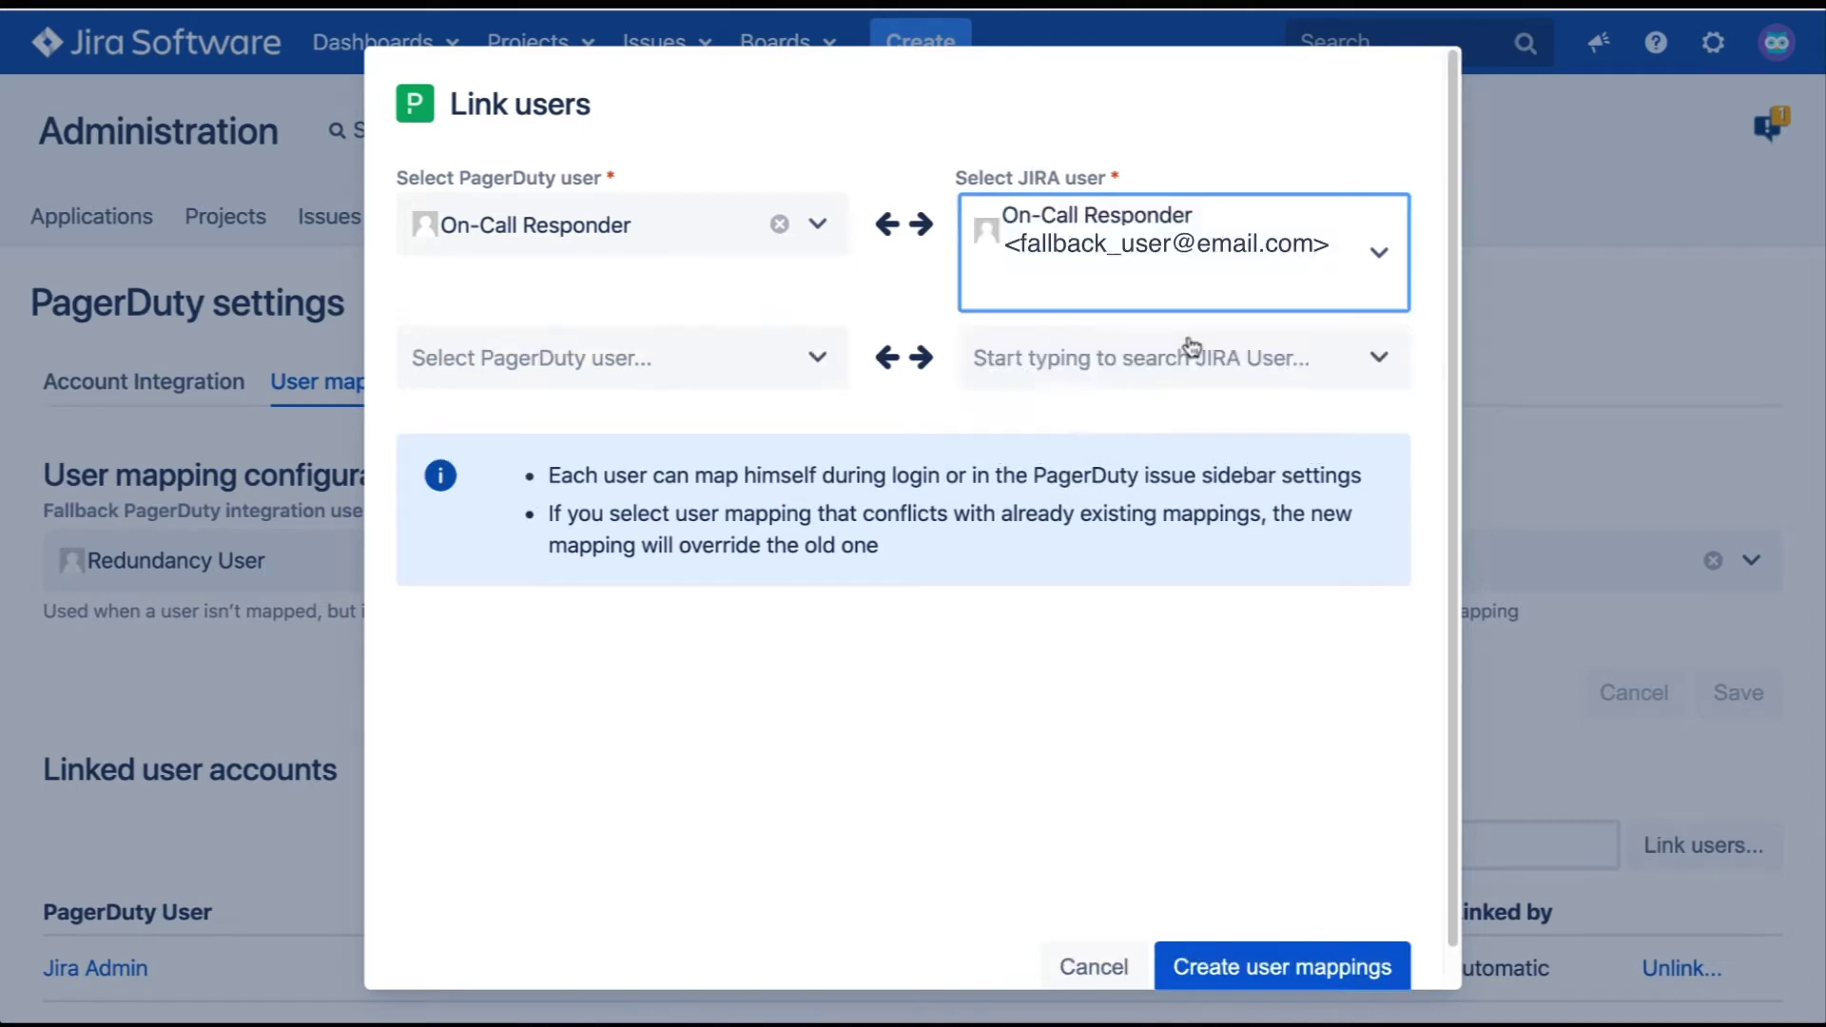
click(1305, 964)
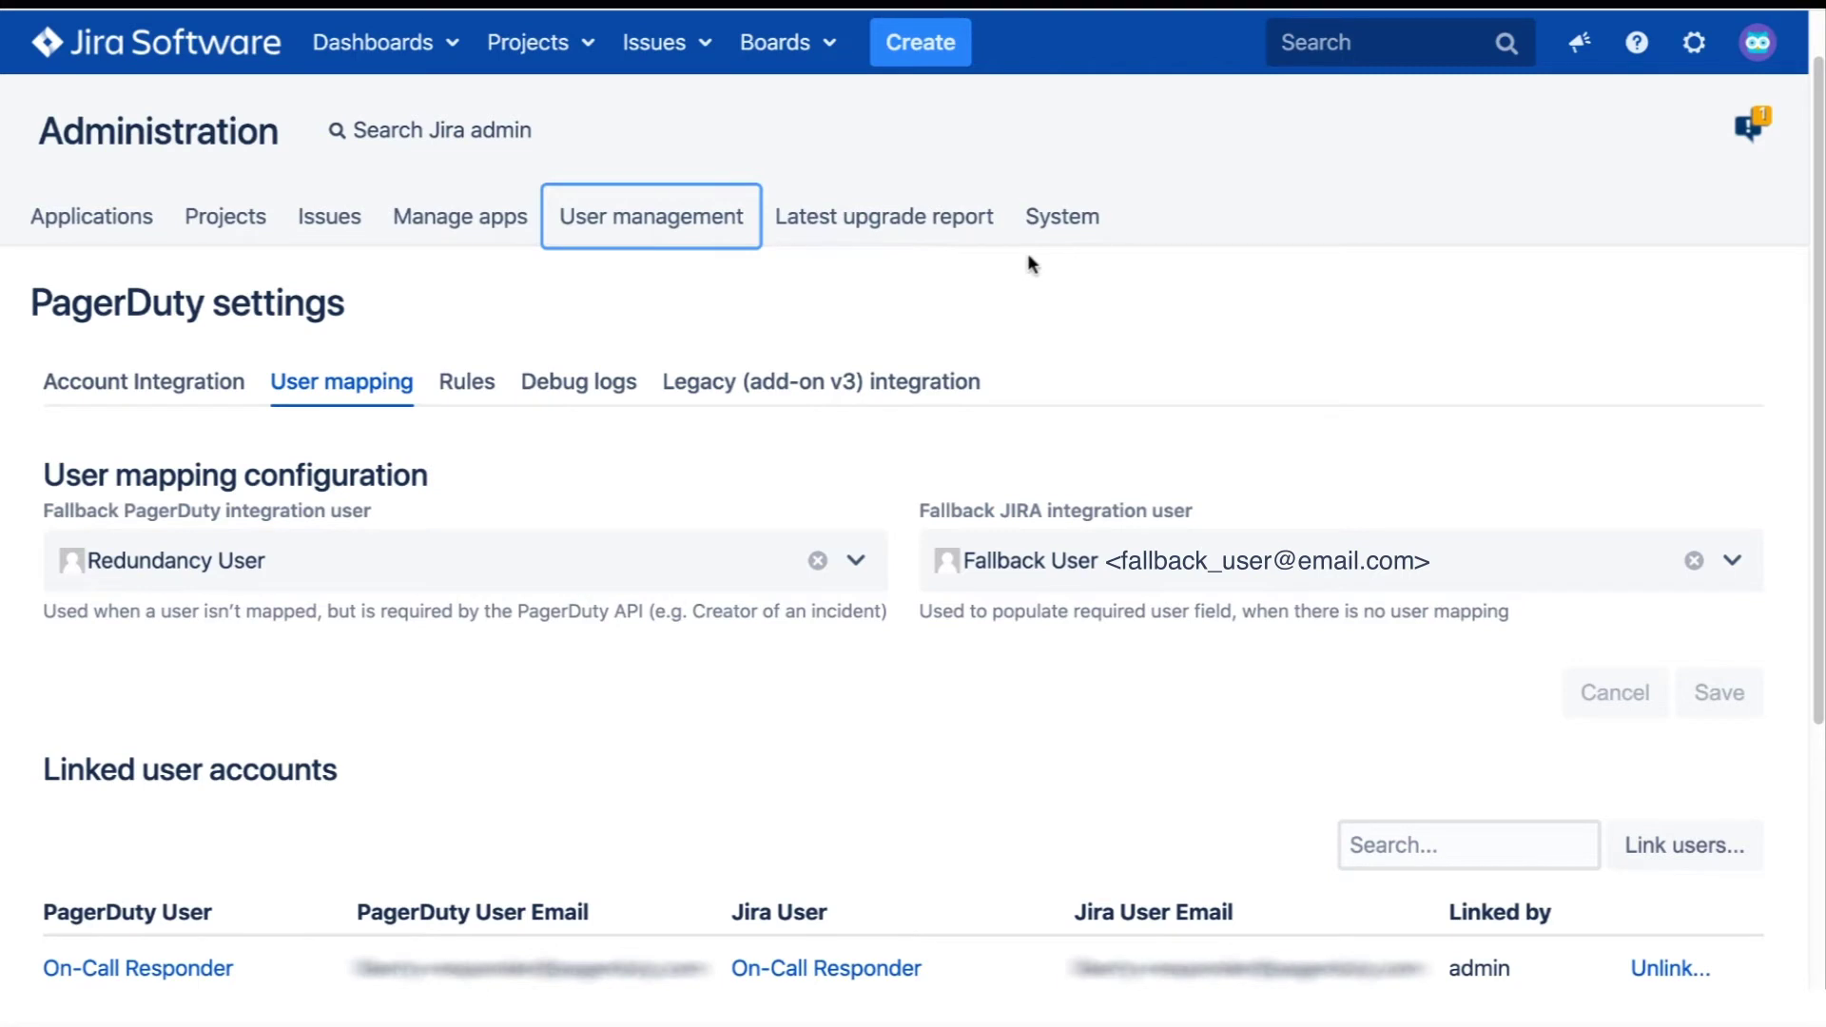
Open issue ML-24 'Today's test' and log in to PagerDuty from its PagerDuty panel.
click(713, 42)
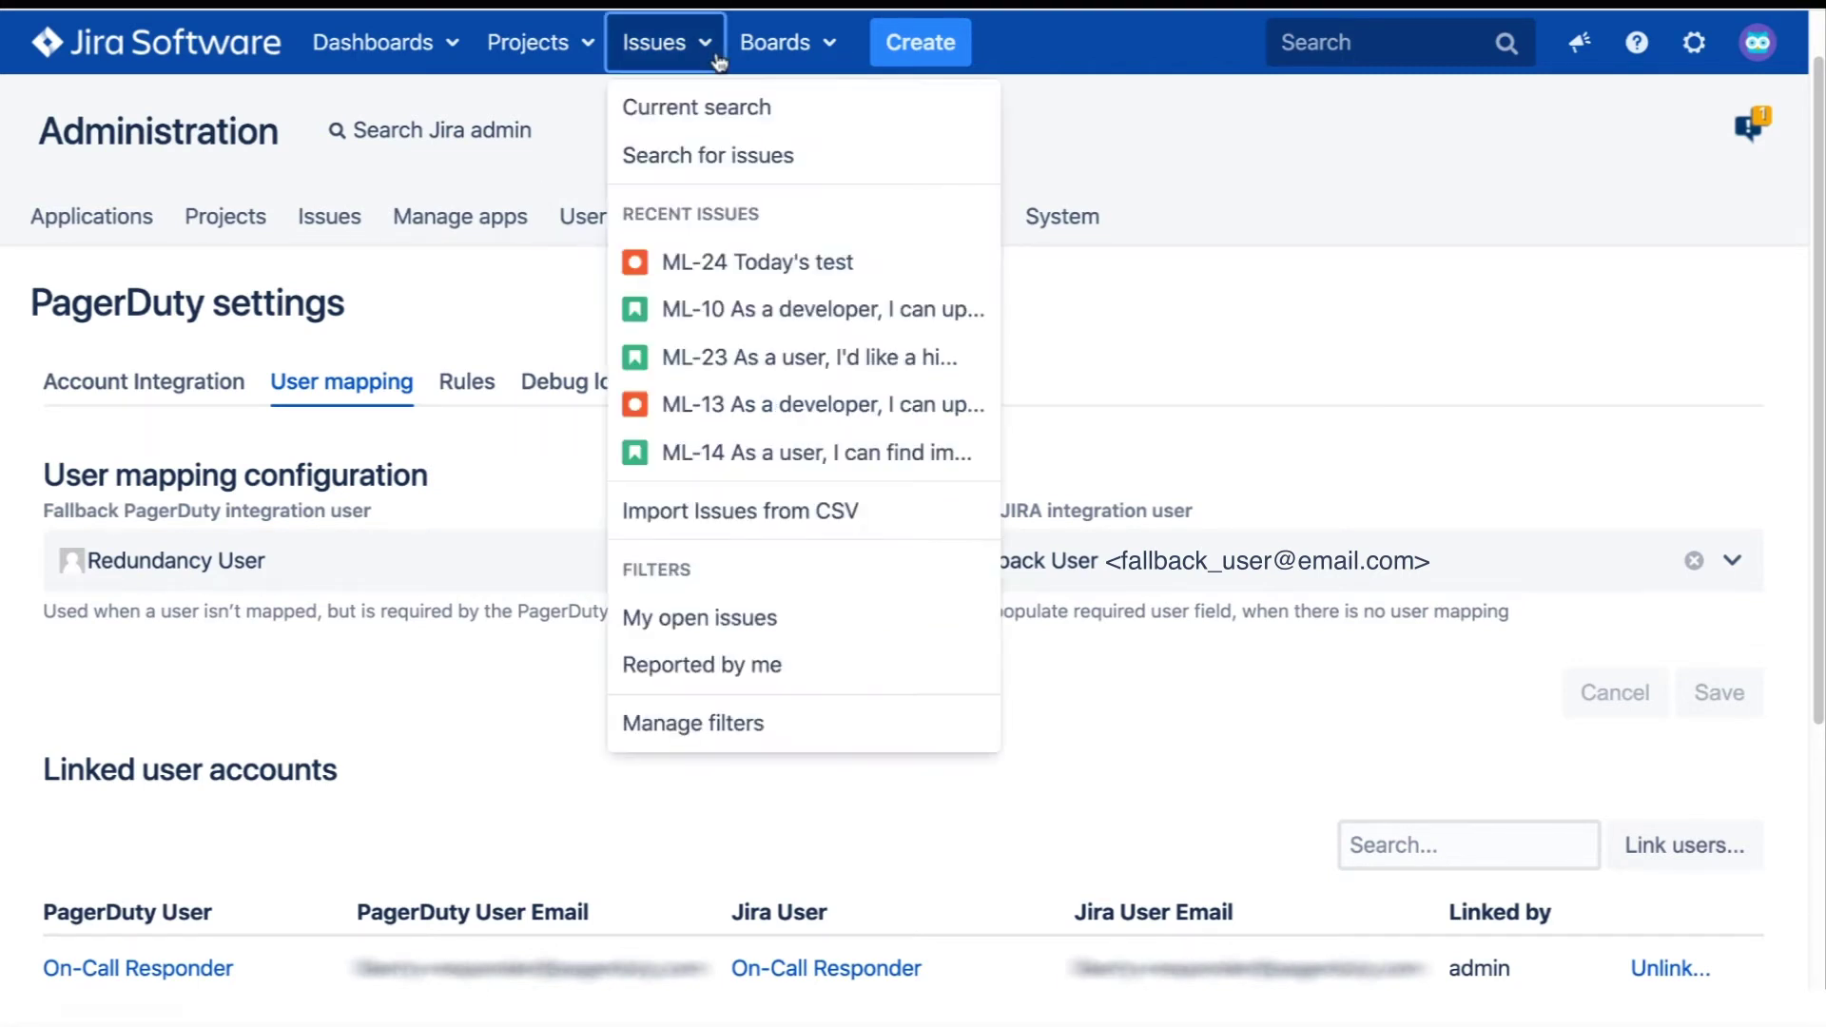
click(762, 261)
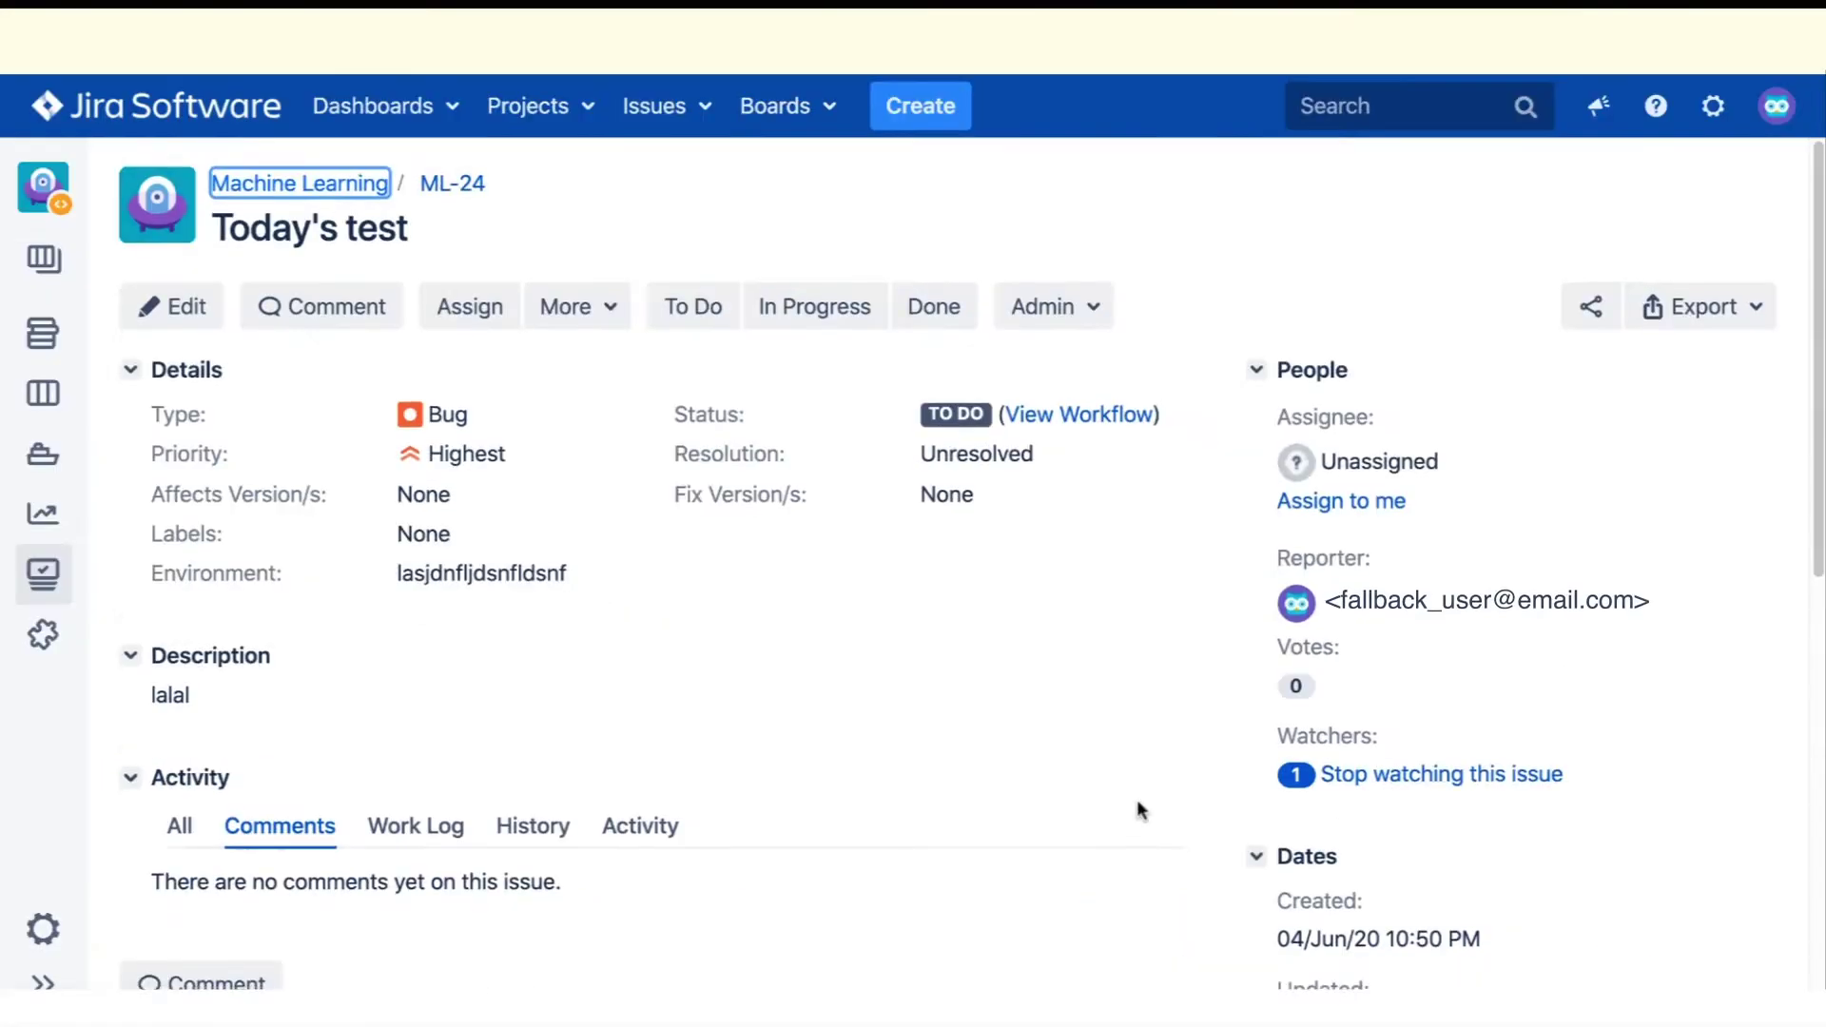
scroll(1140, 810, down, 5)
scroll(1140, 809, down, 4)
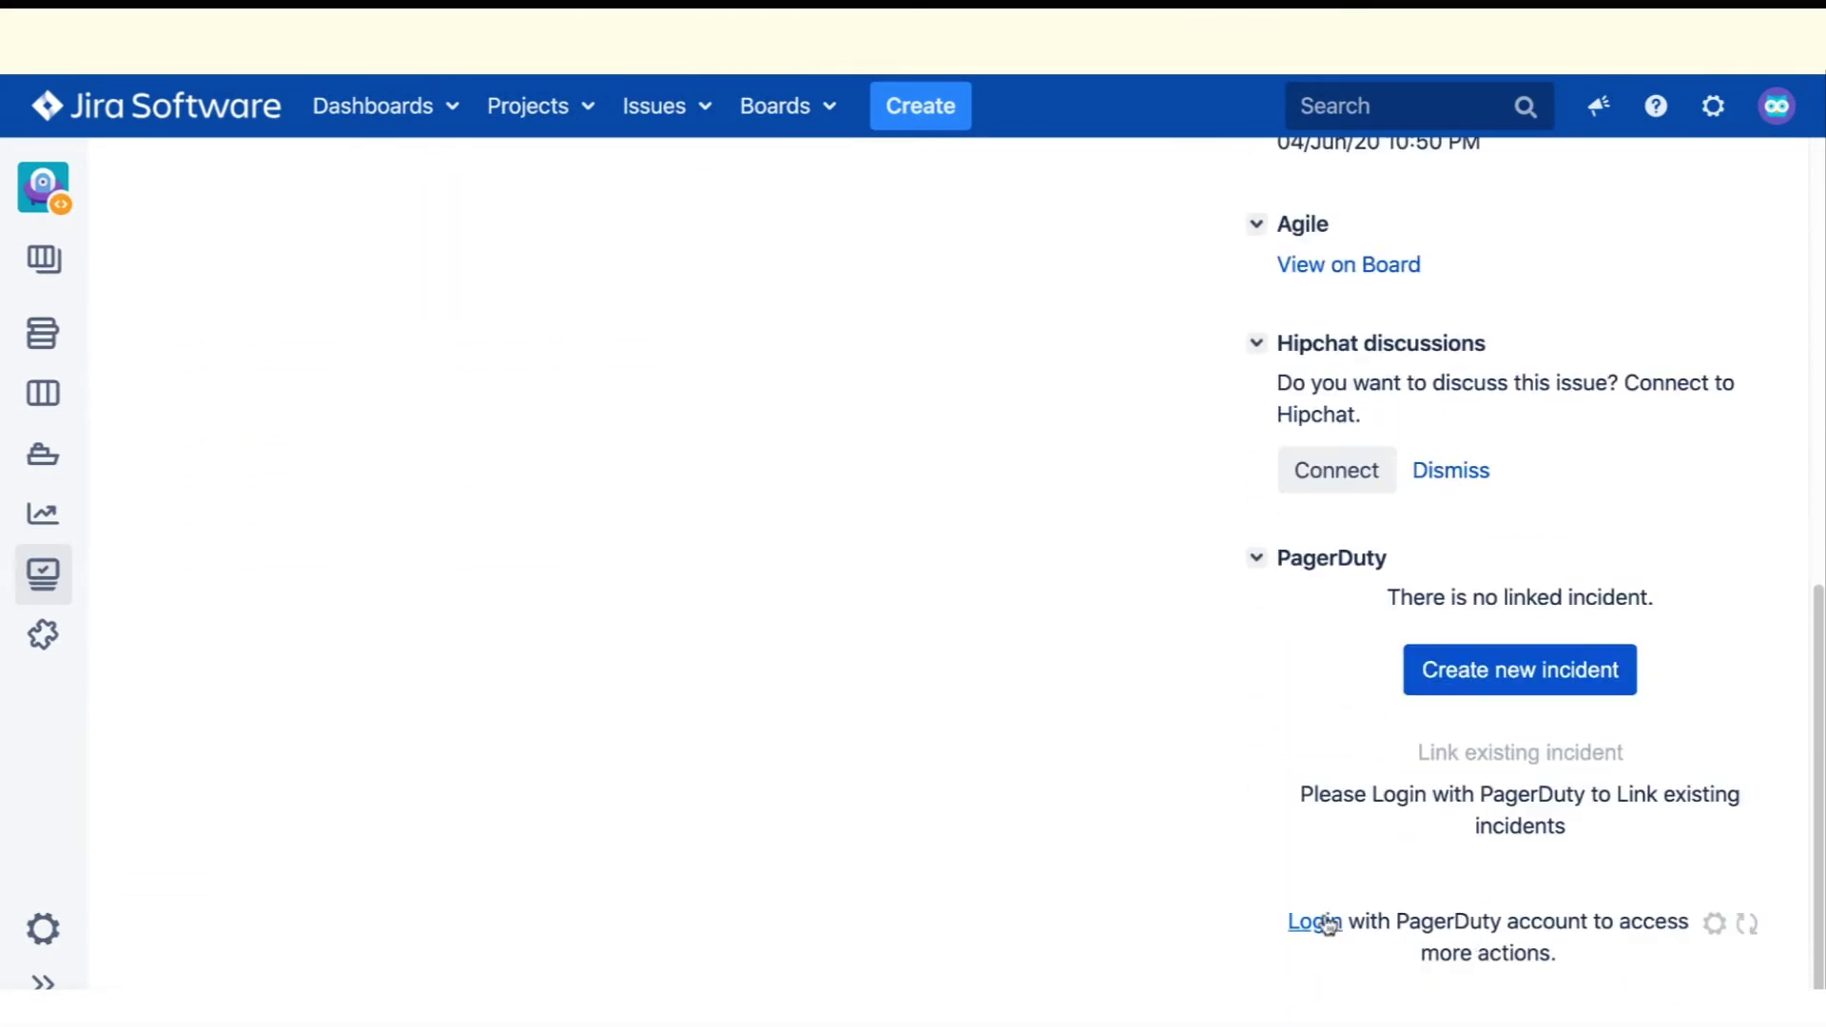
click(1315, 923)
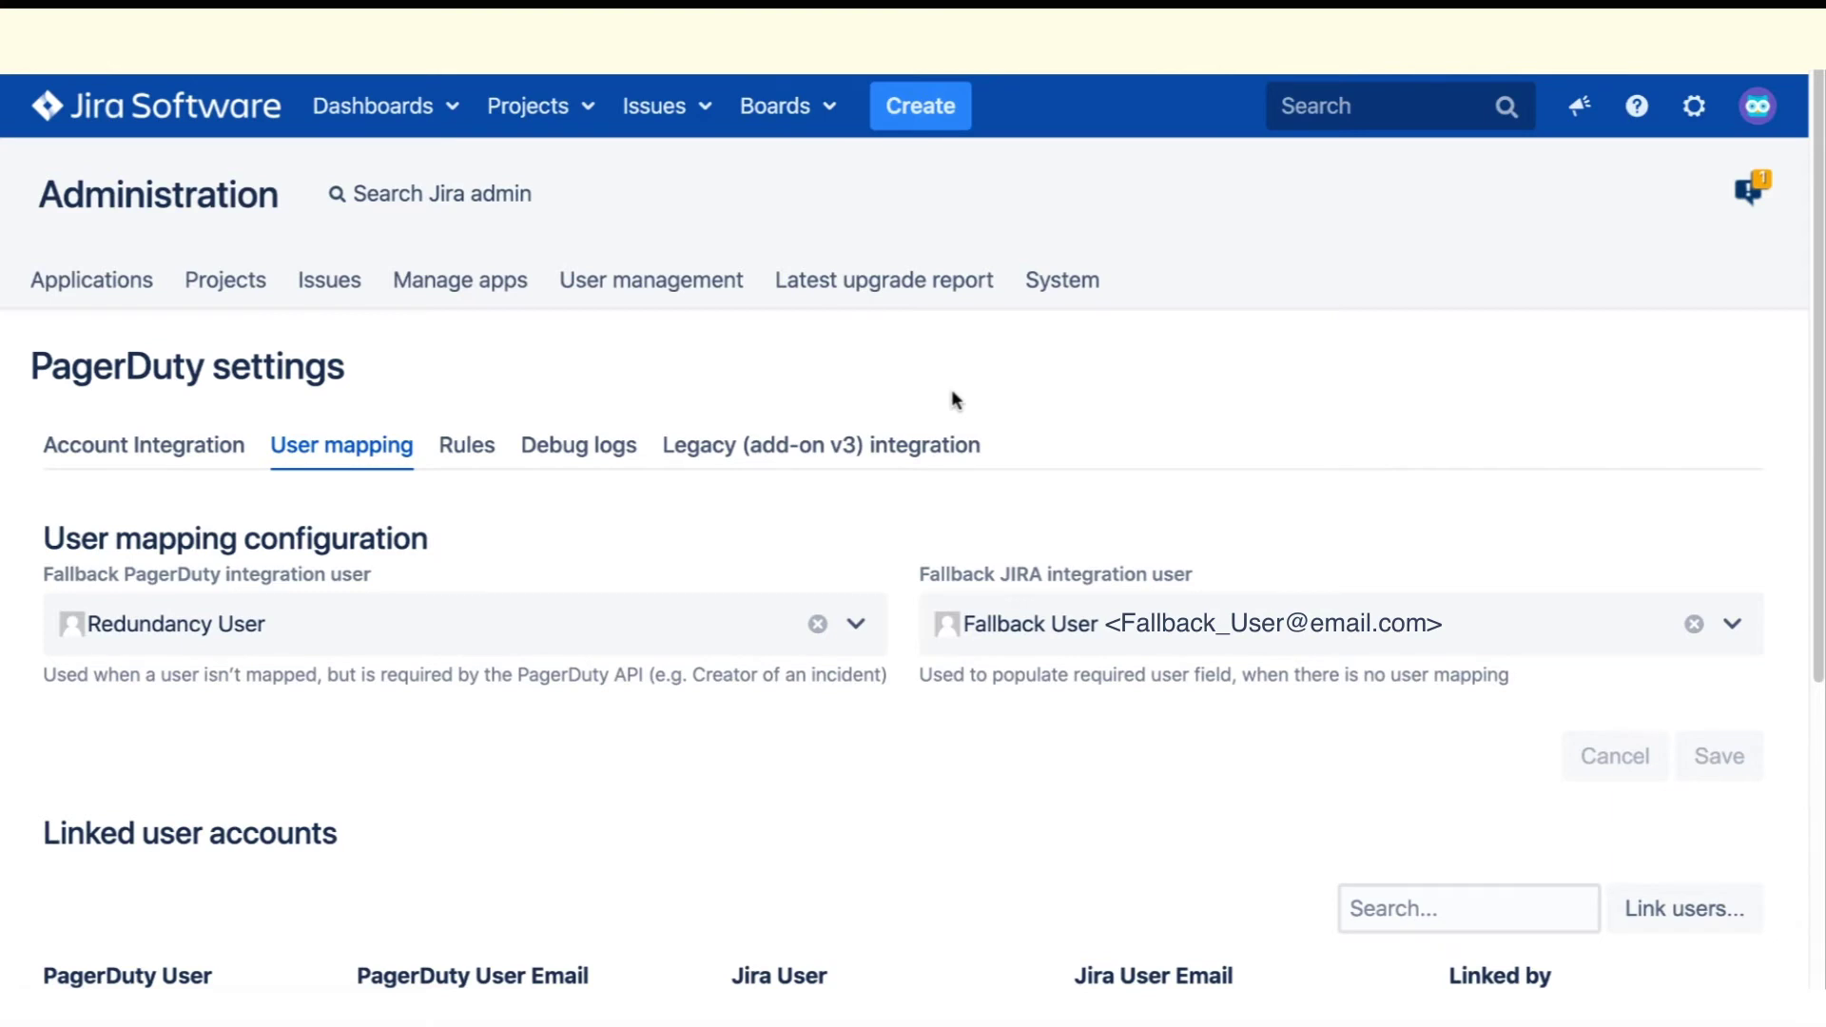
Open the Create new rule dialog in the PagerDuty Rules settings.
click(468, 447)
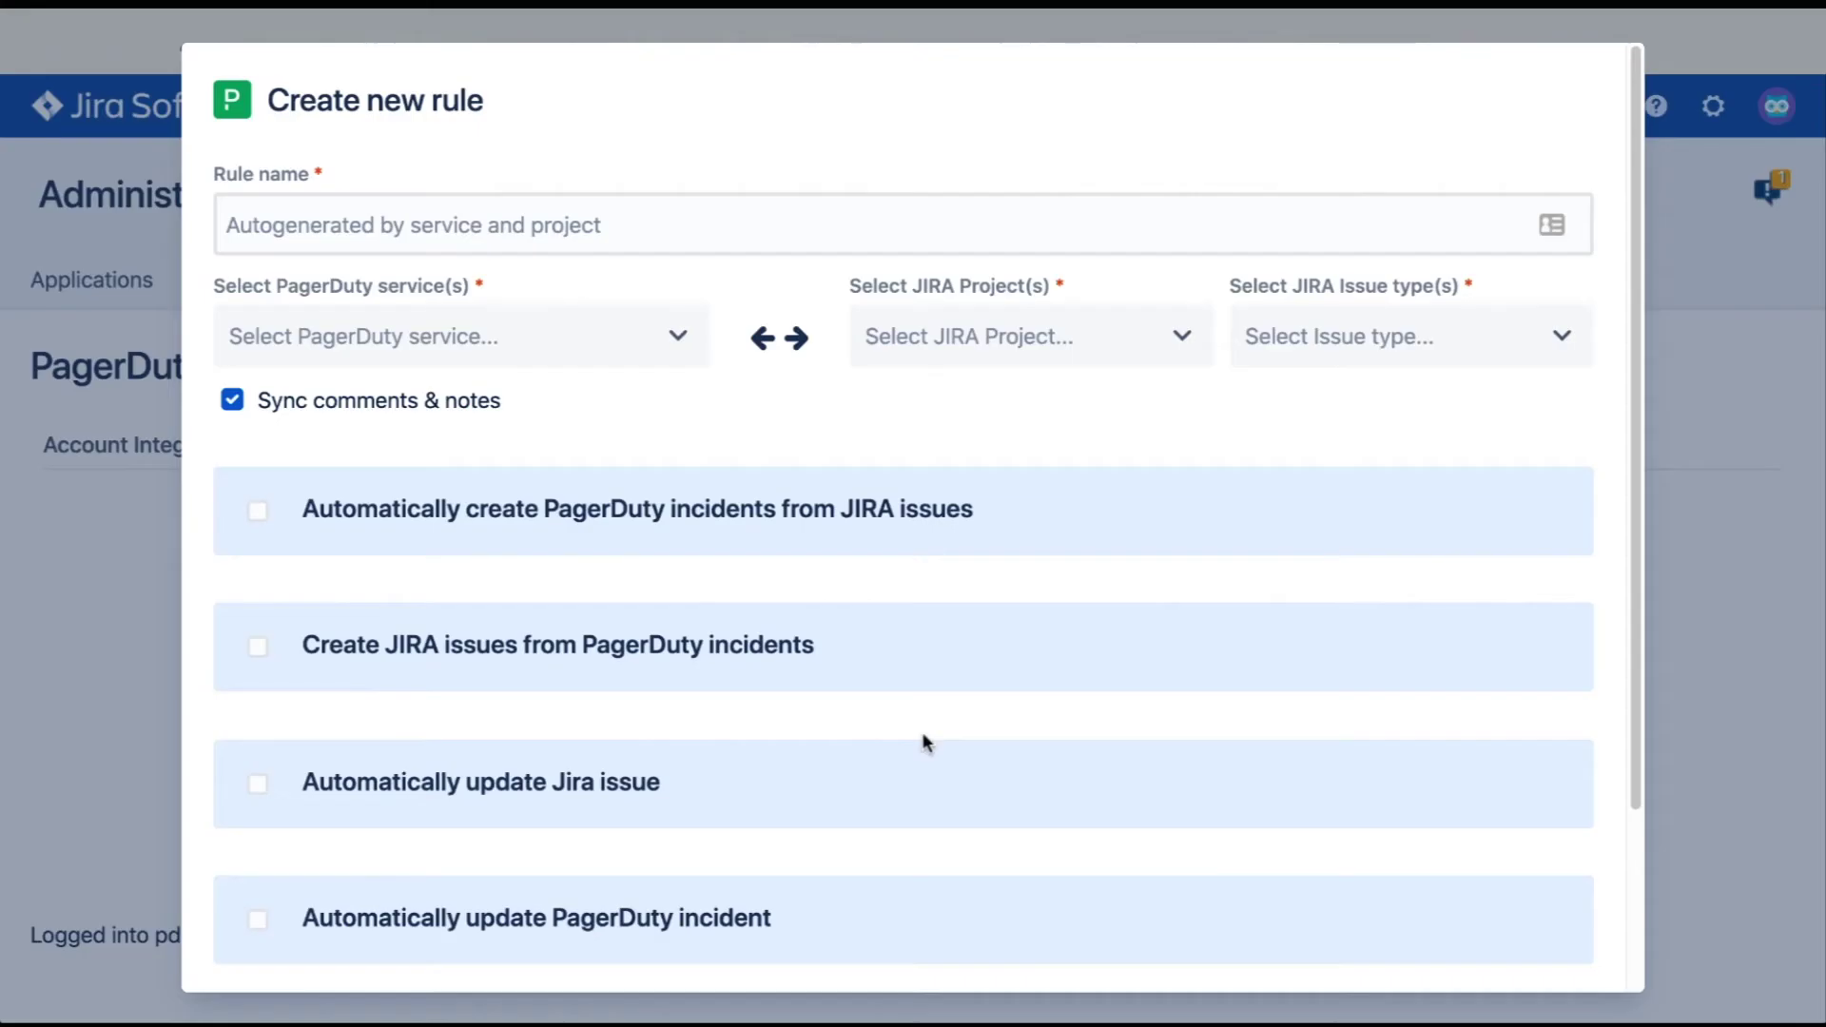
Map the Payment Transactions service to Shopping Cart for Task and Bug, enabling issue creation from incidents.
click(593, 364)
click(575, 411)
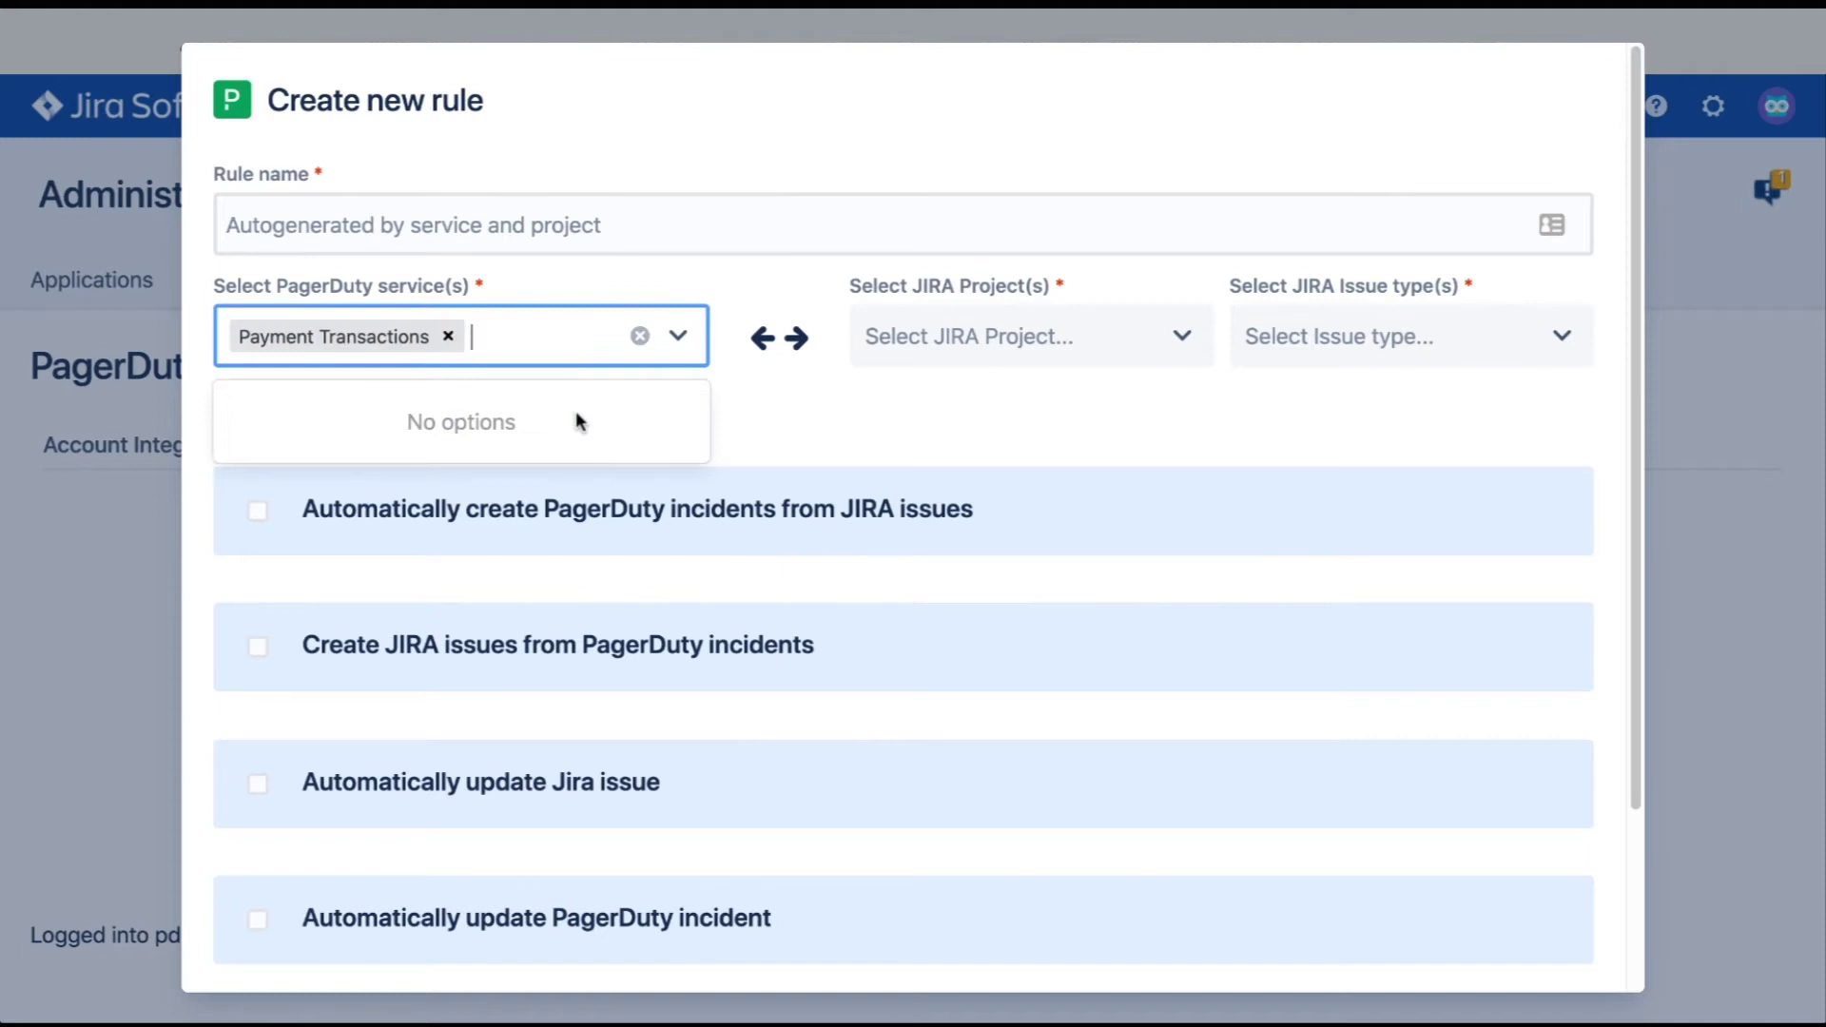
click(1068, 335)
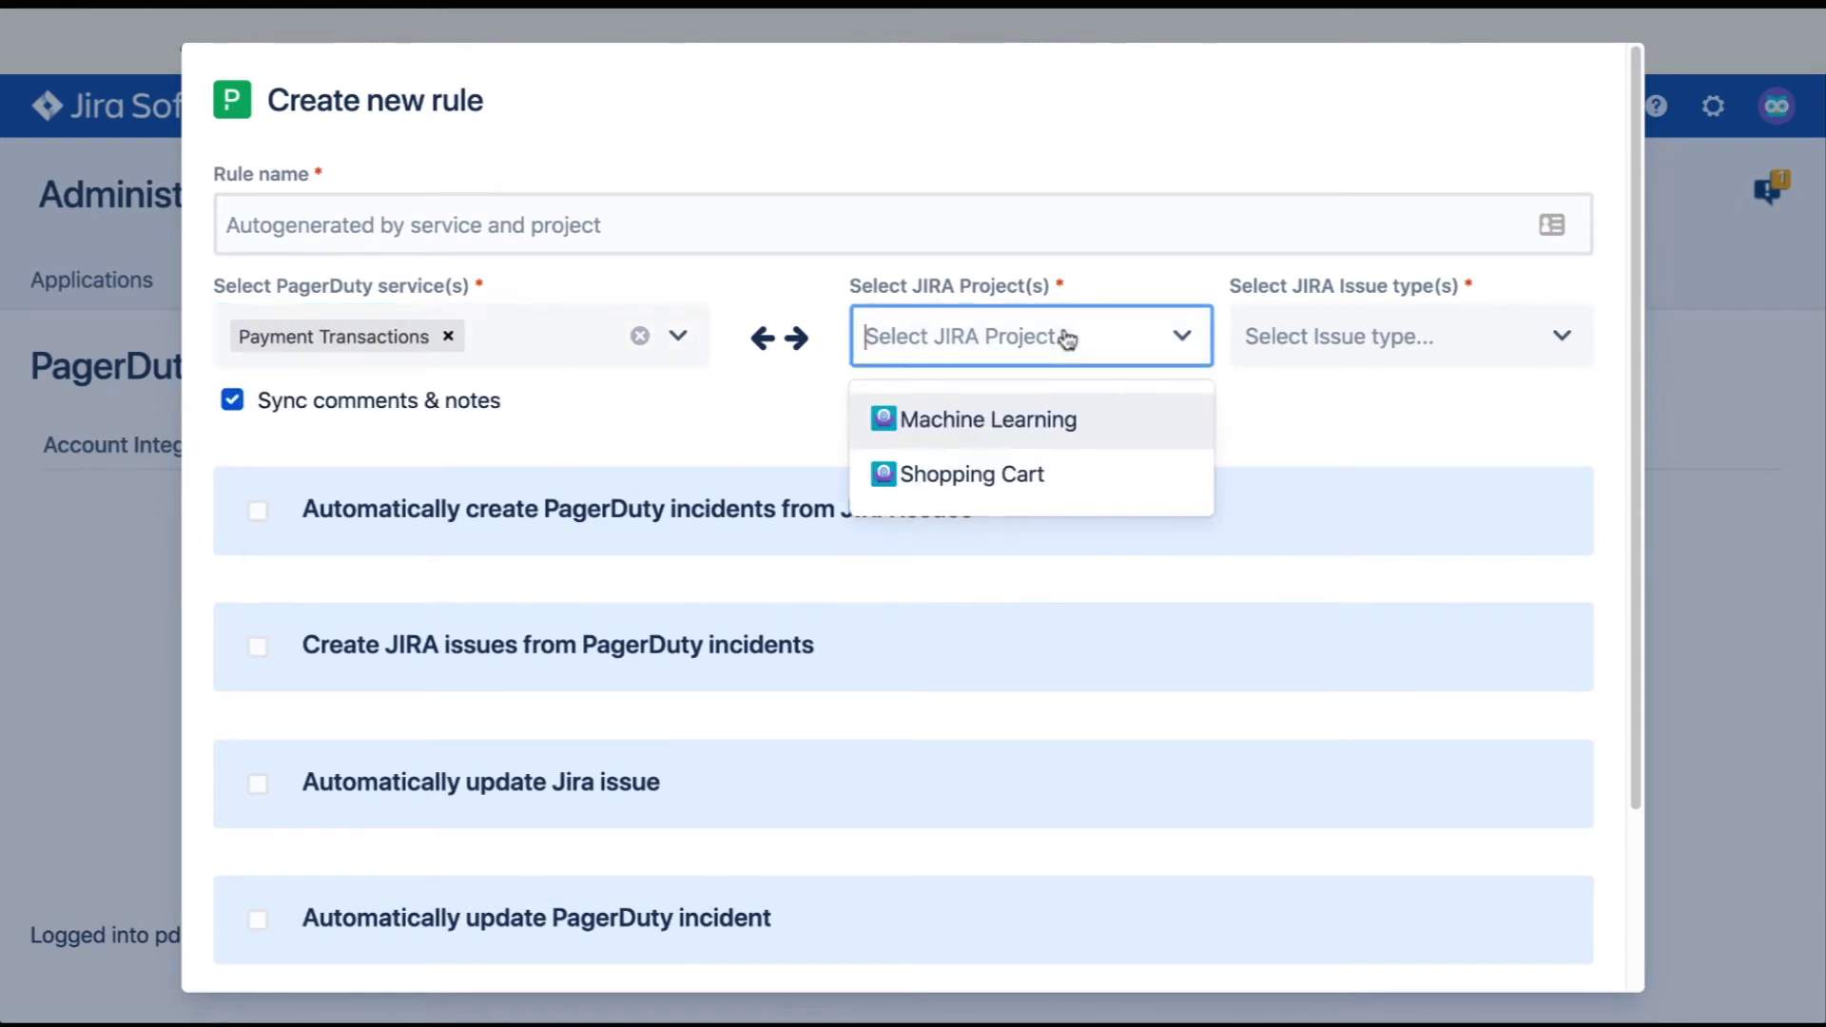
click(1024, 488)
click(1388, 348)
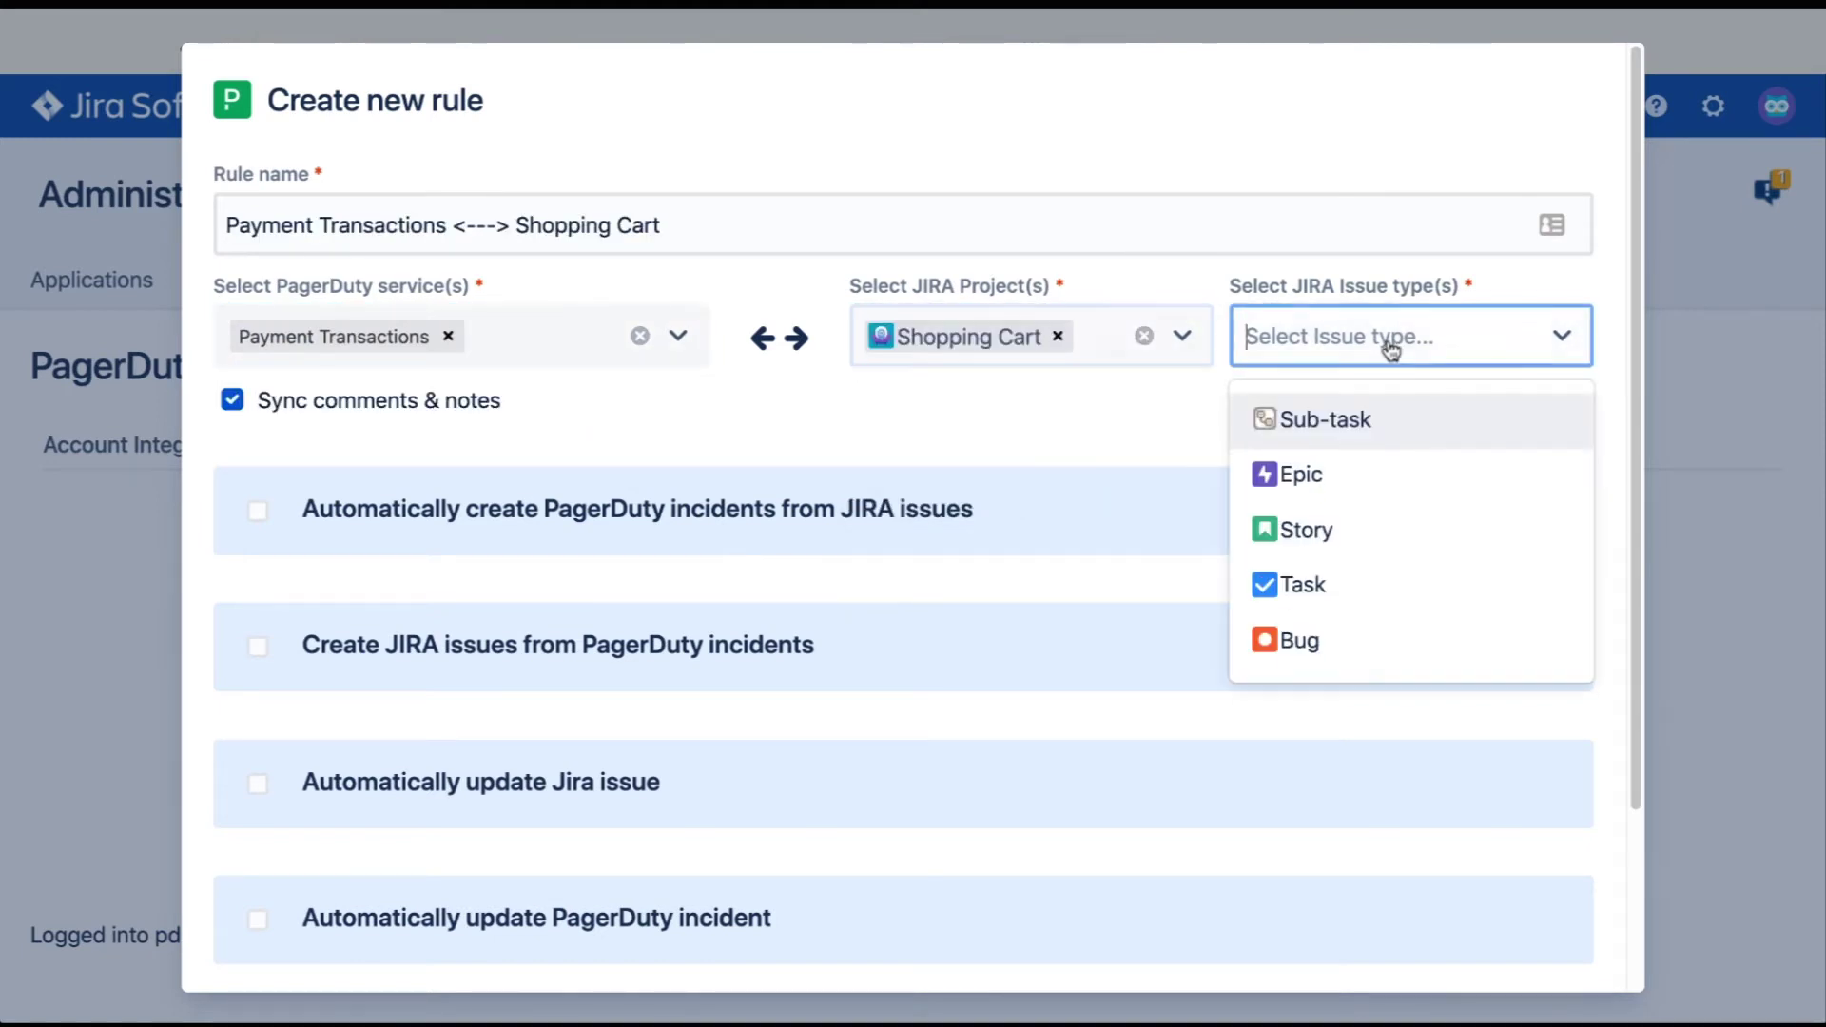
click(1329, 584)
click(1318, 586)
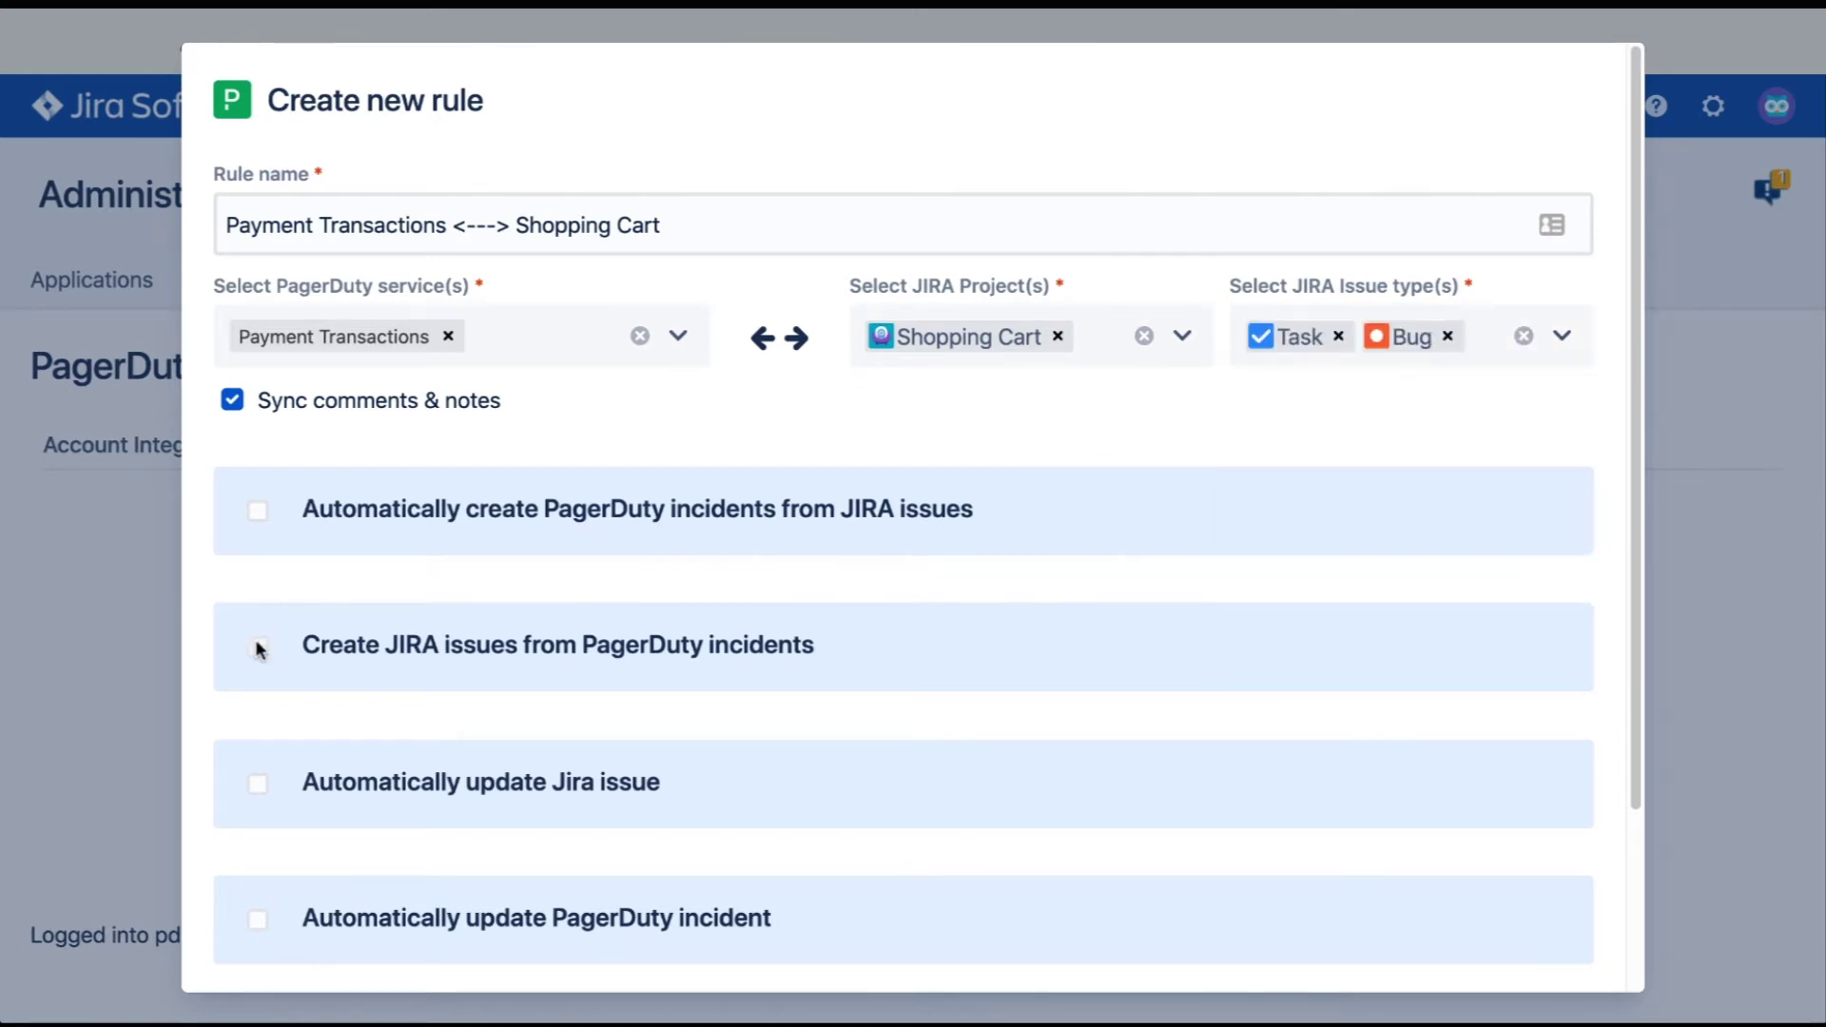
click(258, 648)
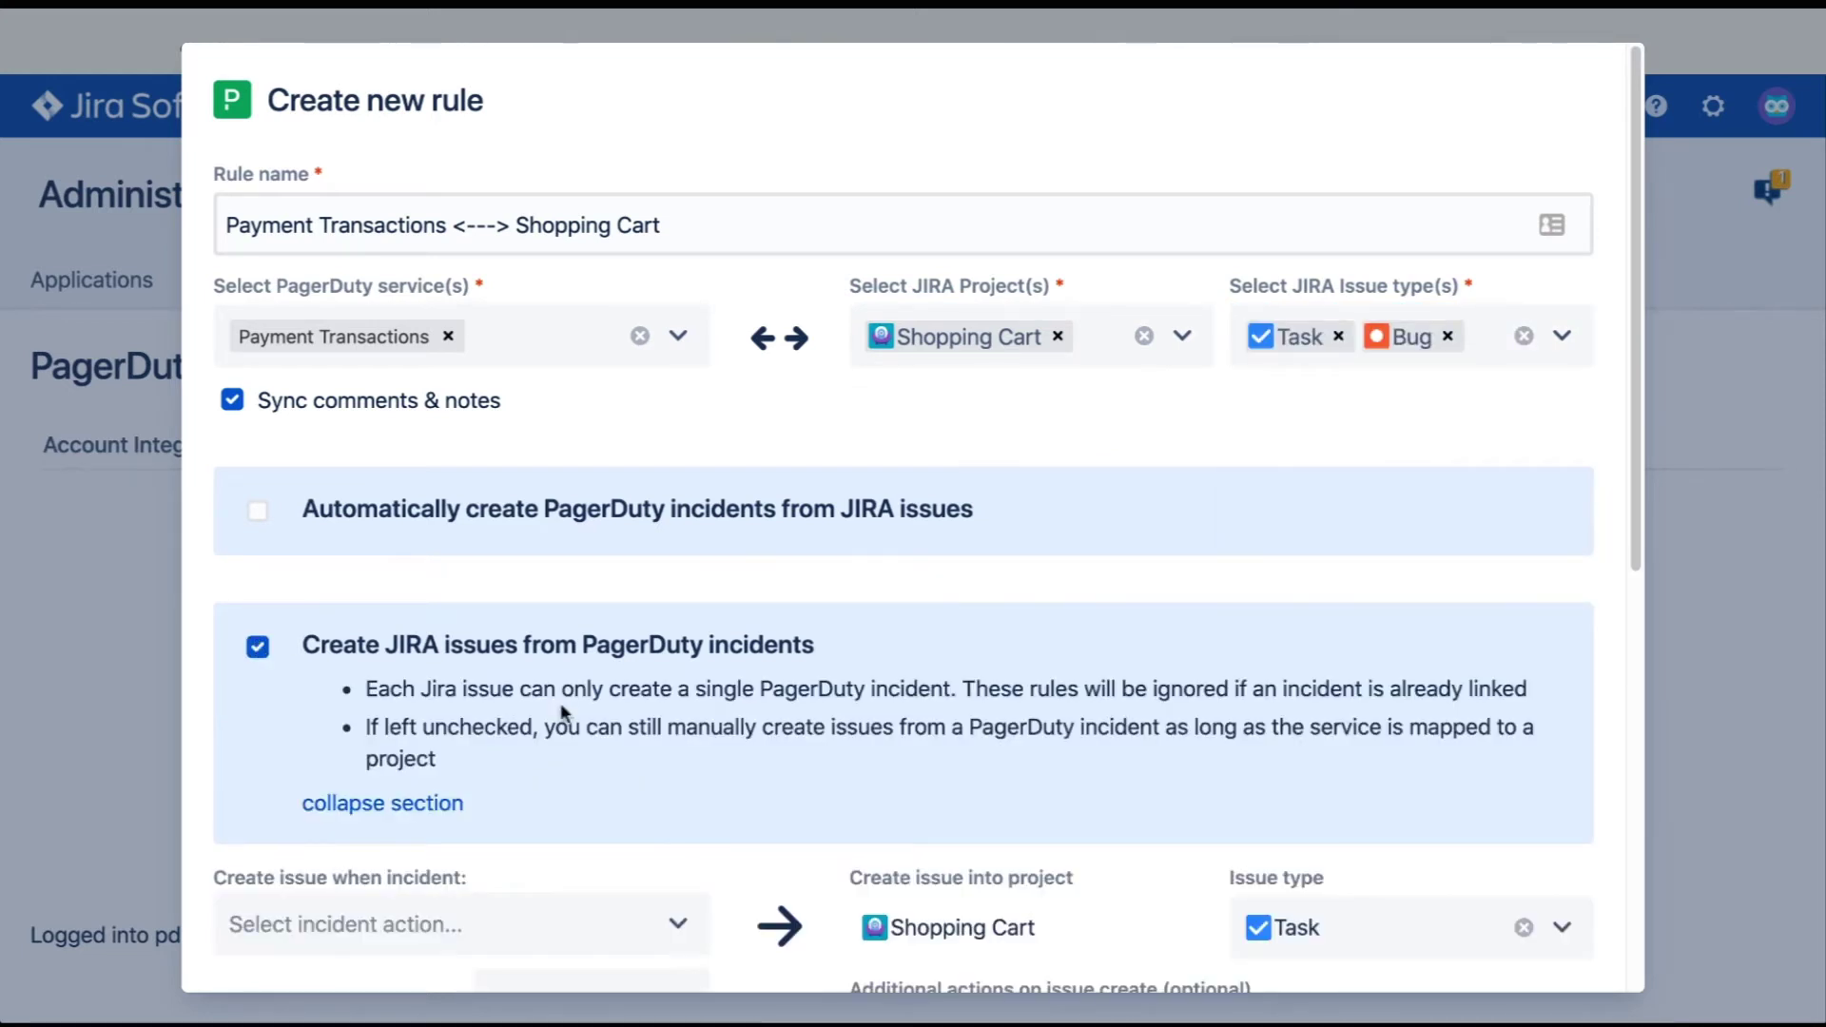
Make triggered P1 incidents create Bug issues.
scroll(562, 709, down, 2)
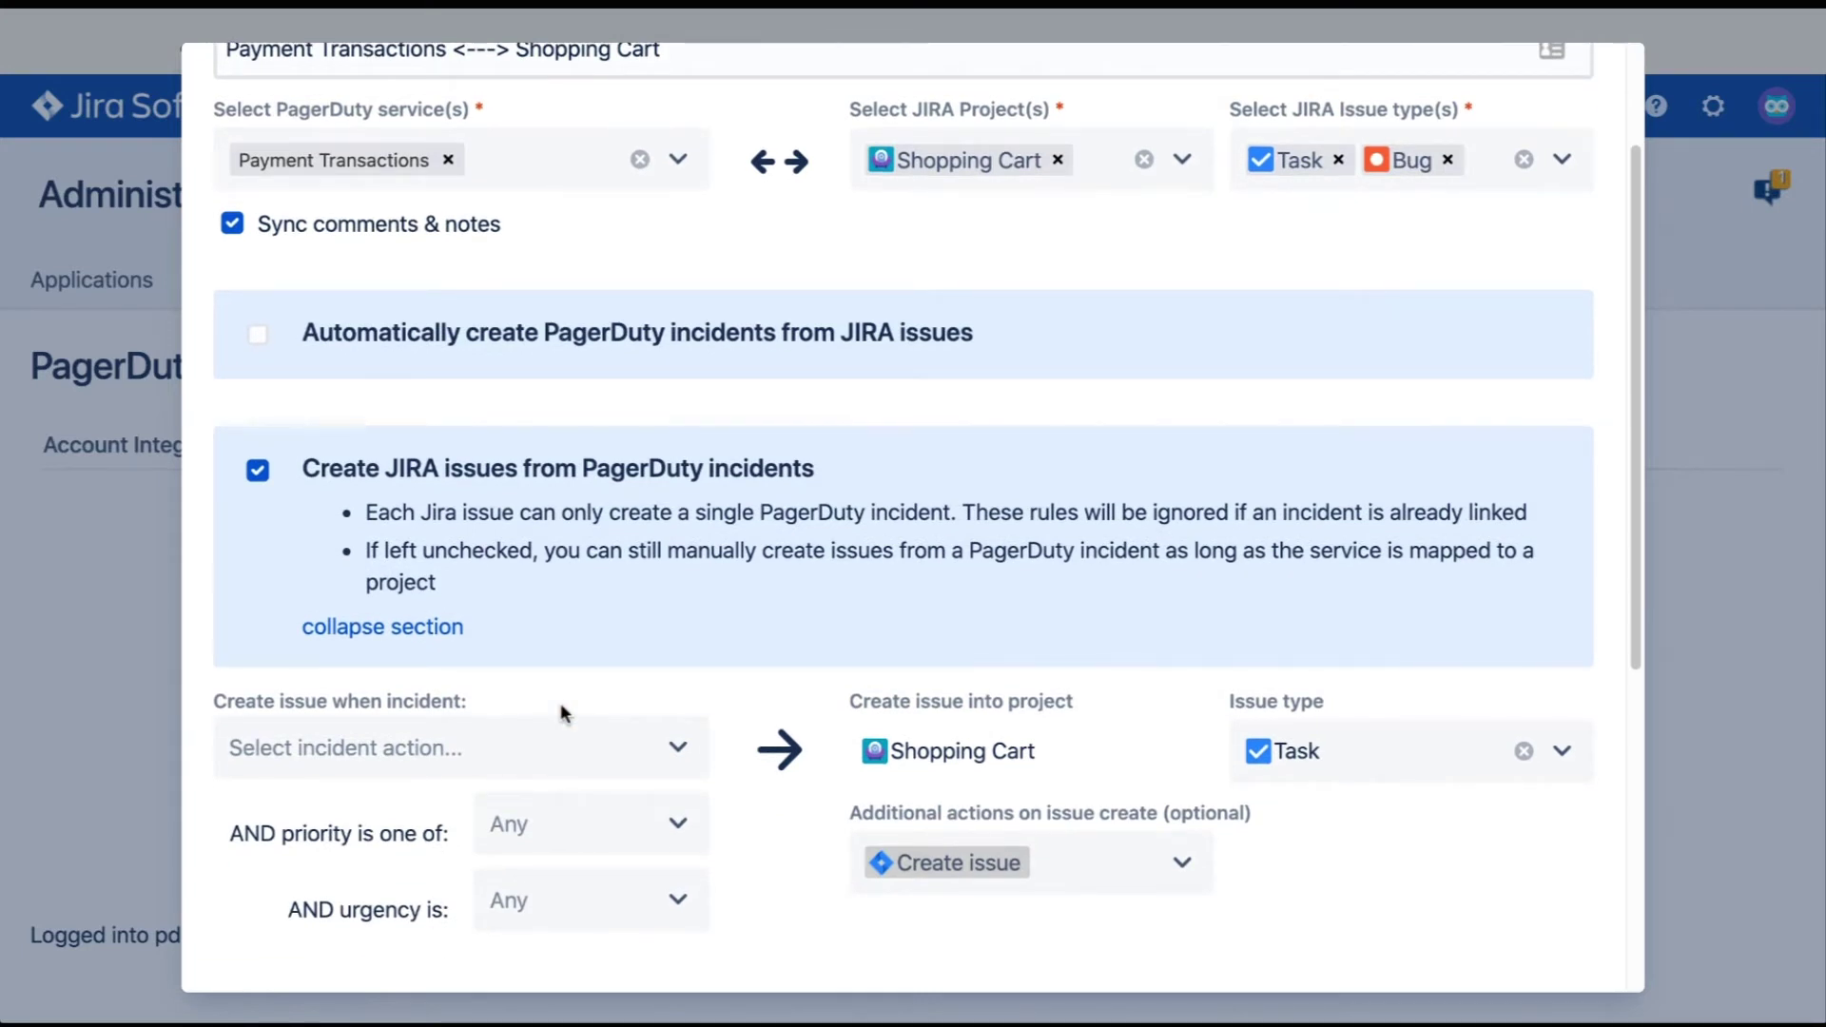
scroll(561, 712, down, 1)
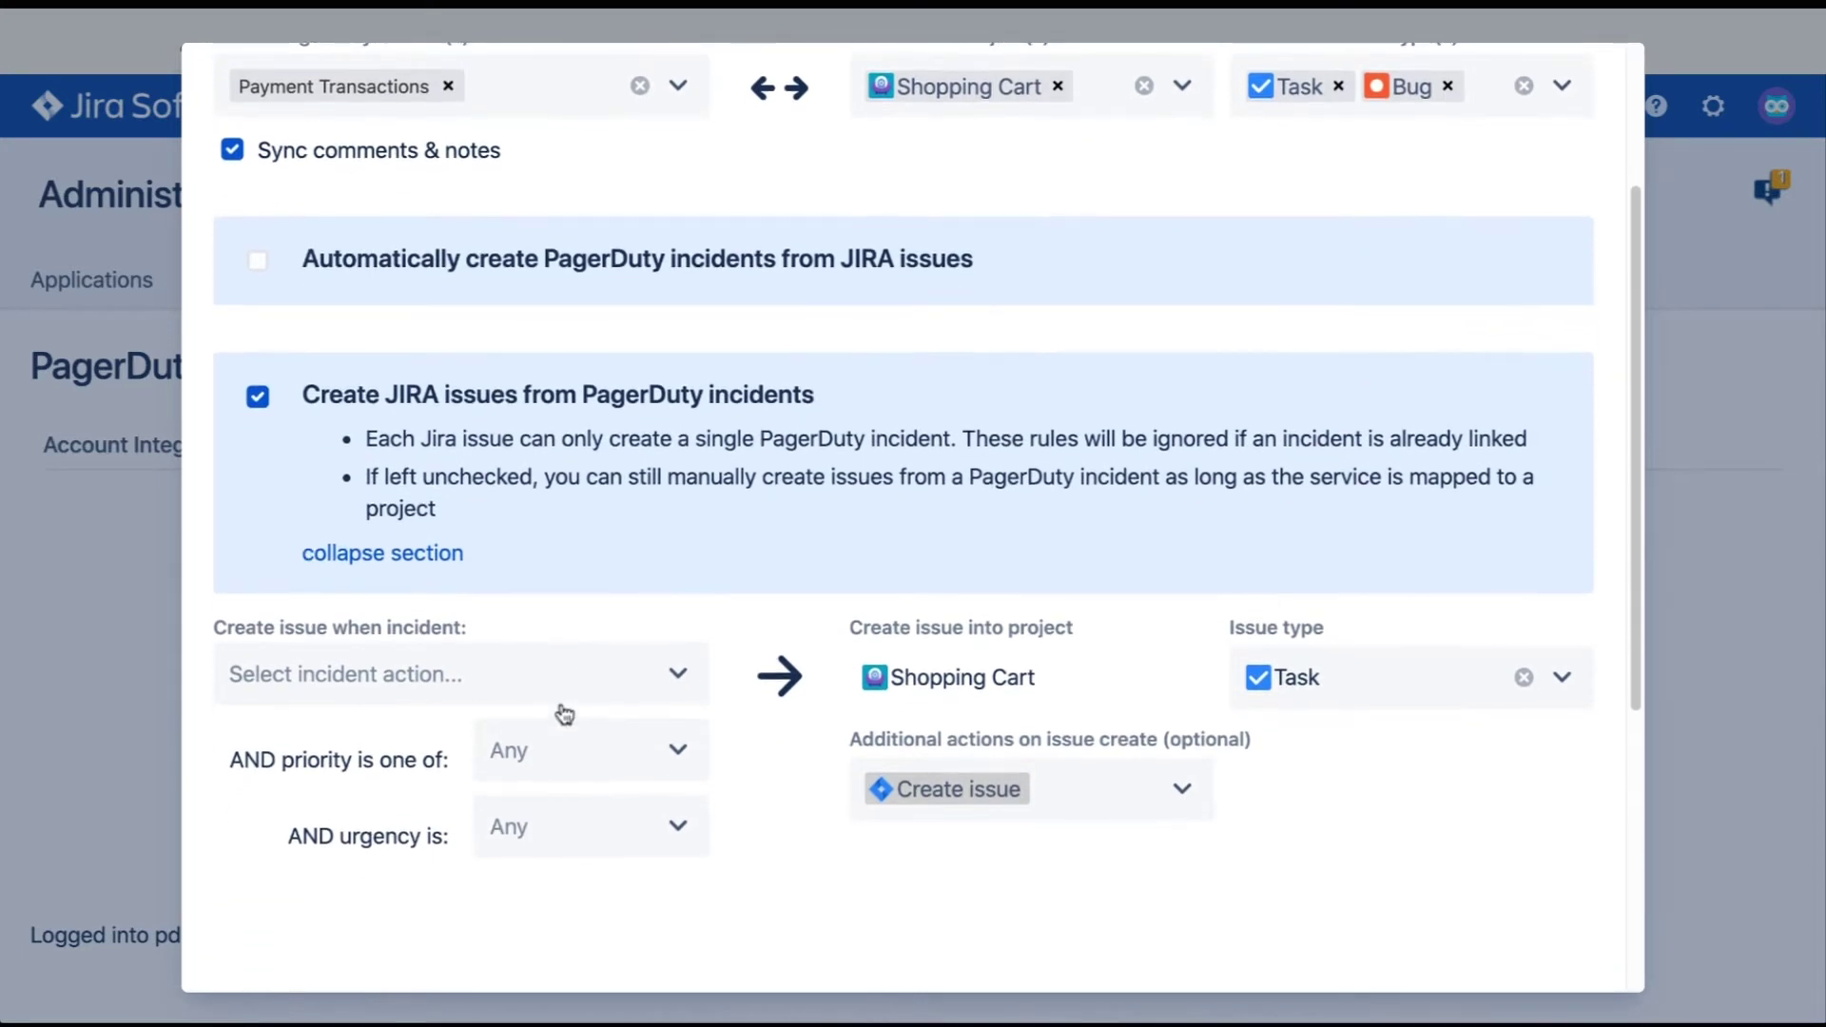
click(565, 681)
click(546, 582)
click(559, 577)
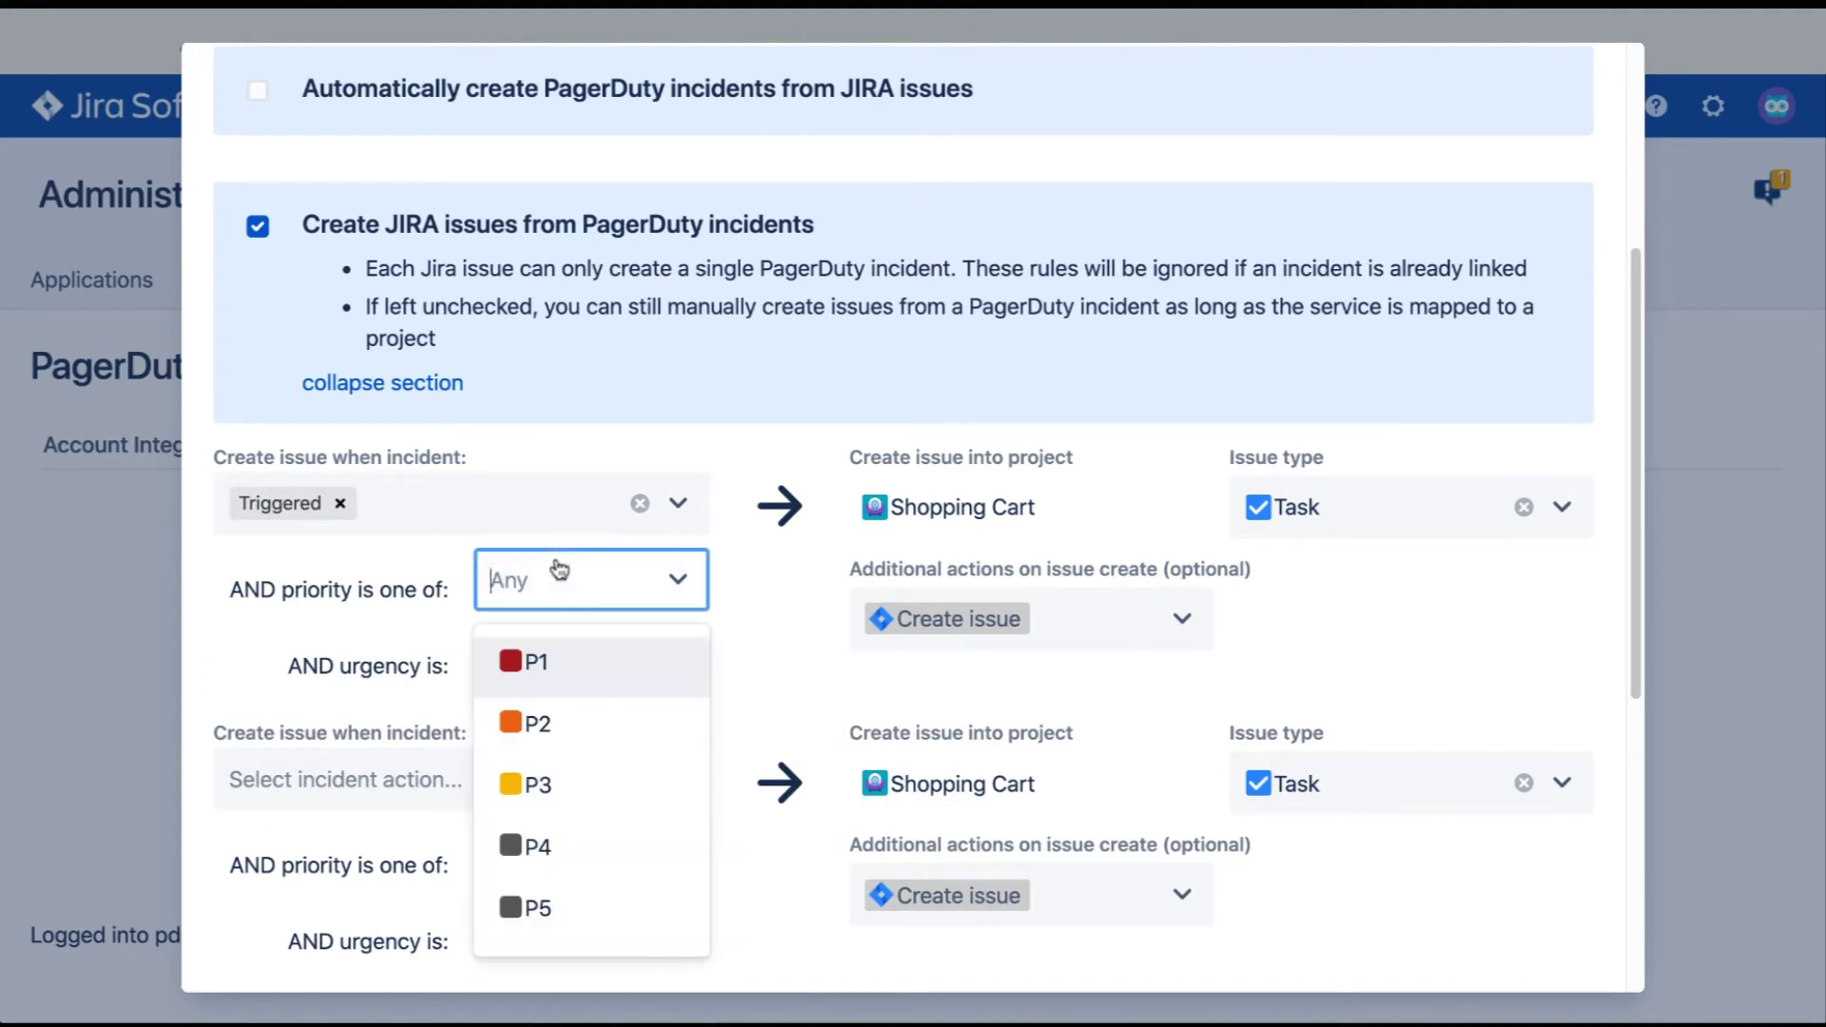
click(561, 670)
click(1423, 508)
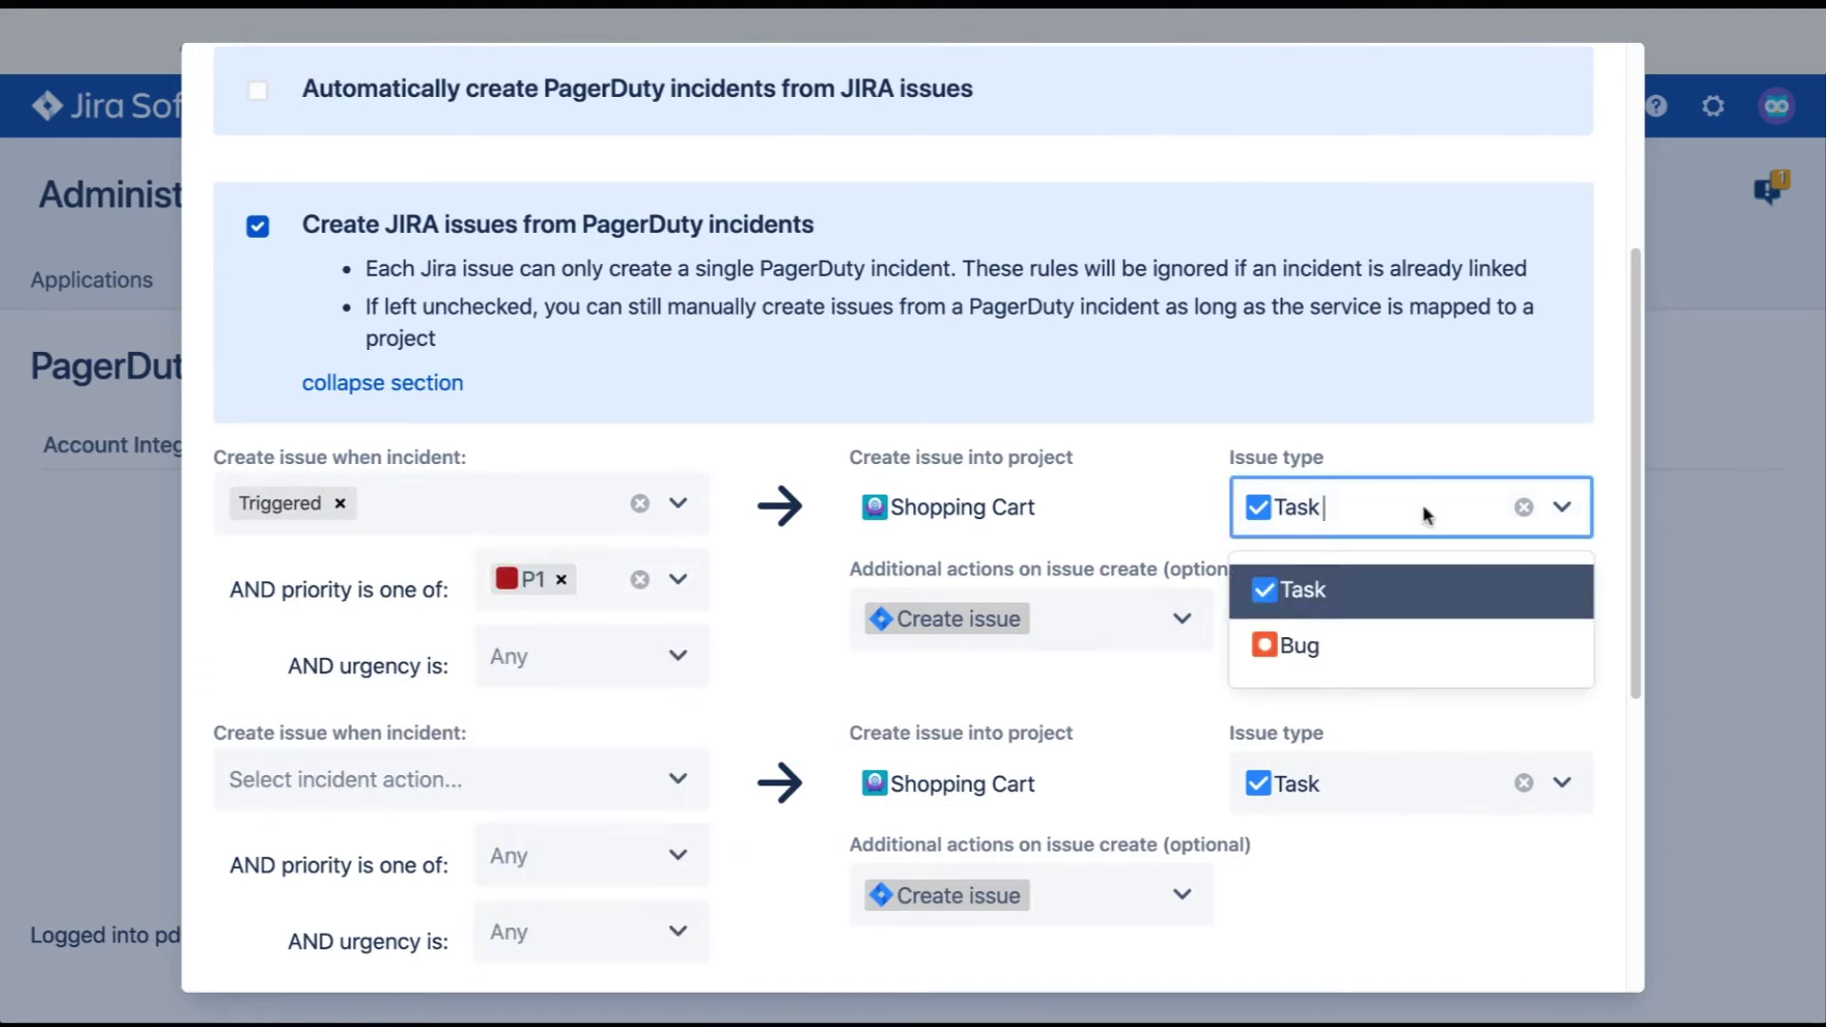
click(1322, 658)
Give the created bugs Highest priority and the label 'pagerduty'.
click(1113, 613)
text(prio)
key(Return)
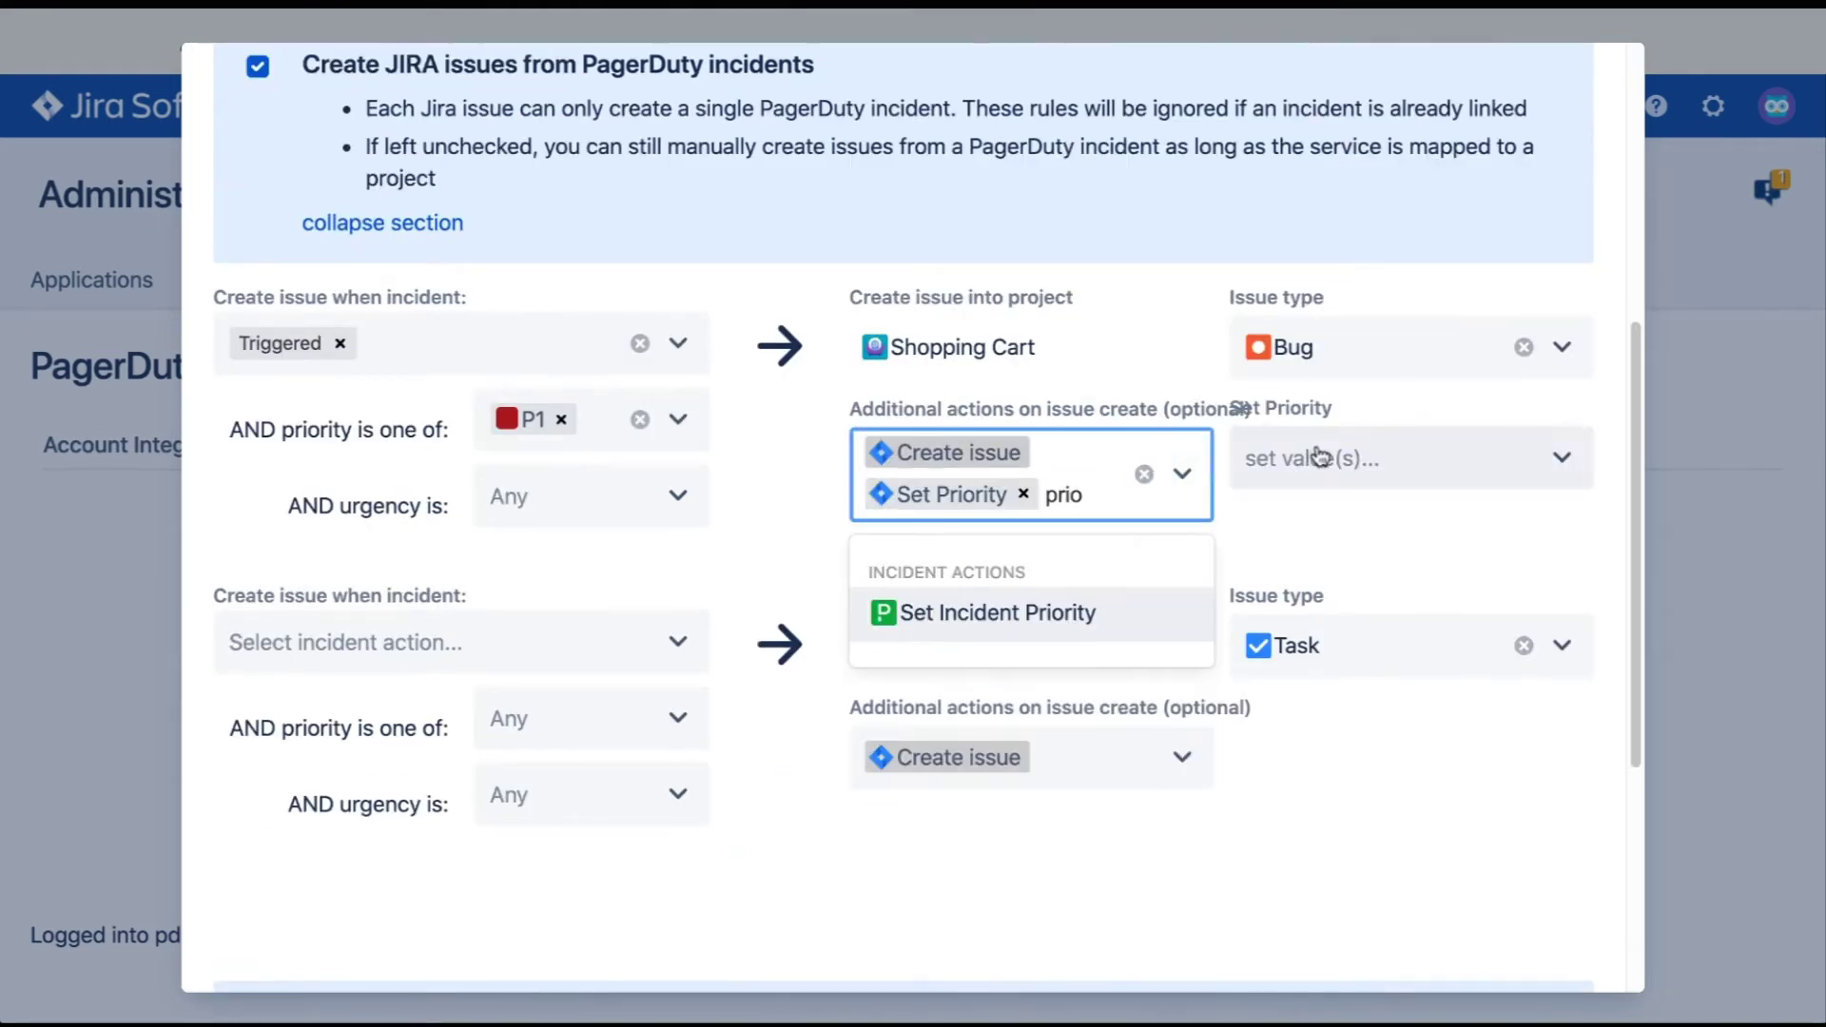
click(1325, 456)
click(1319, 540)
click(1075, 491)
text(label)
key(Return)
click(1418, 583)
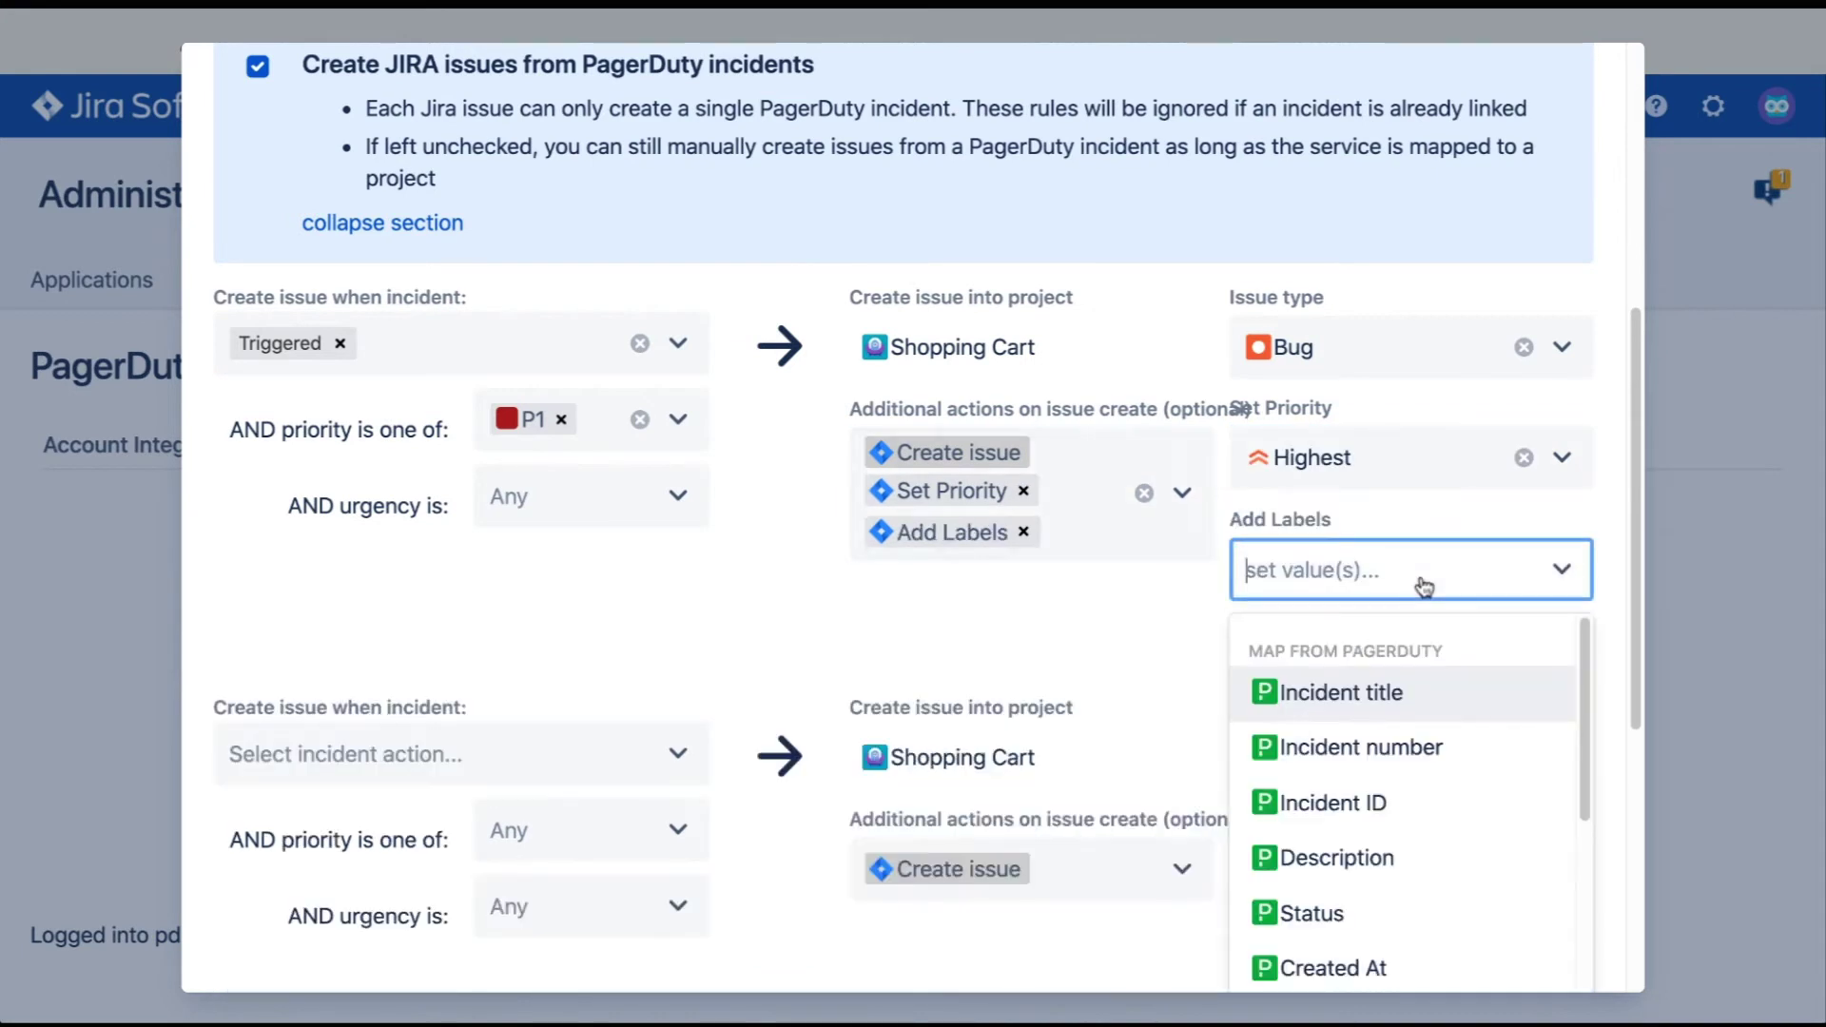
text(pagerduty)
key(Return)
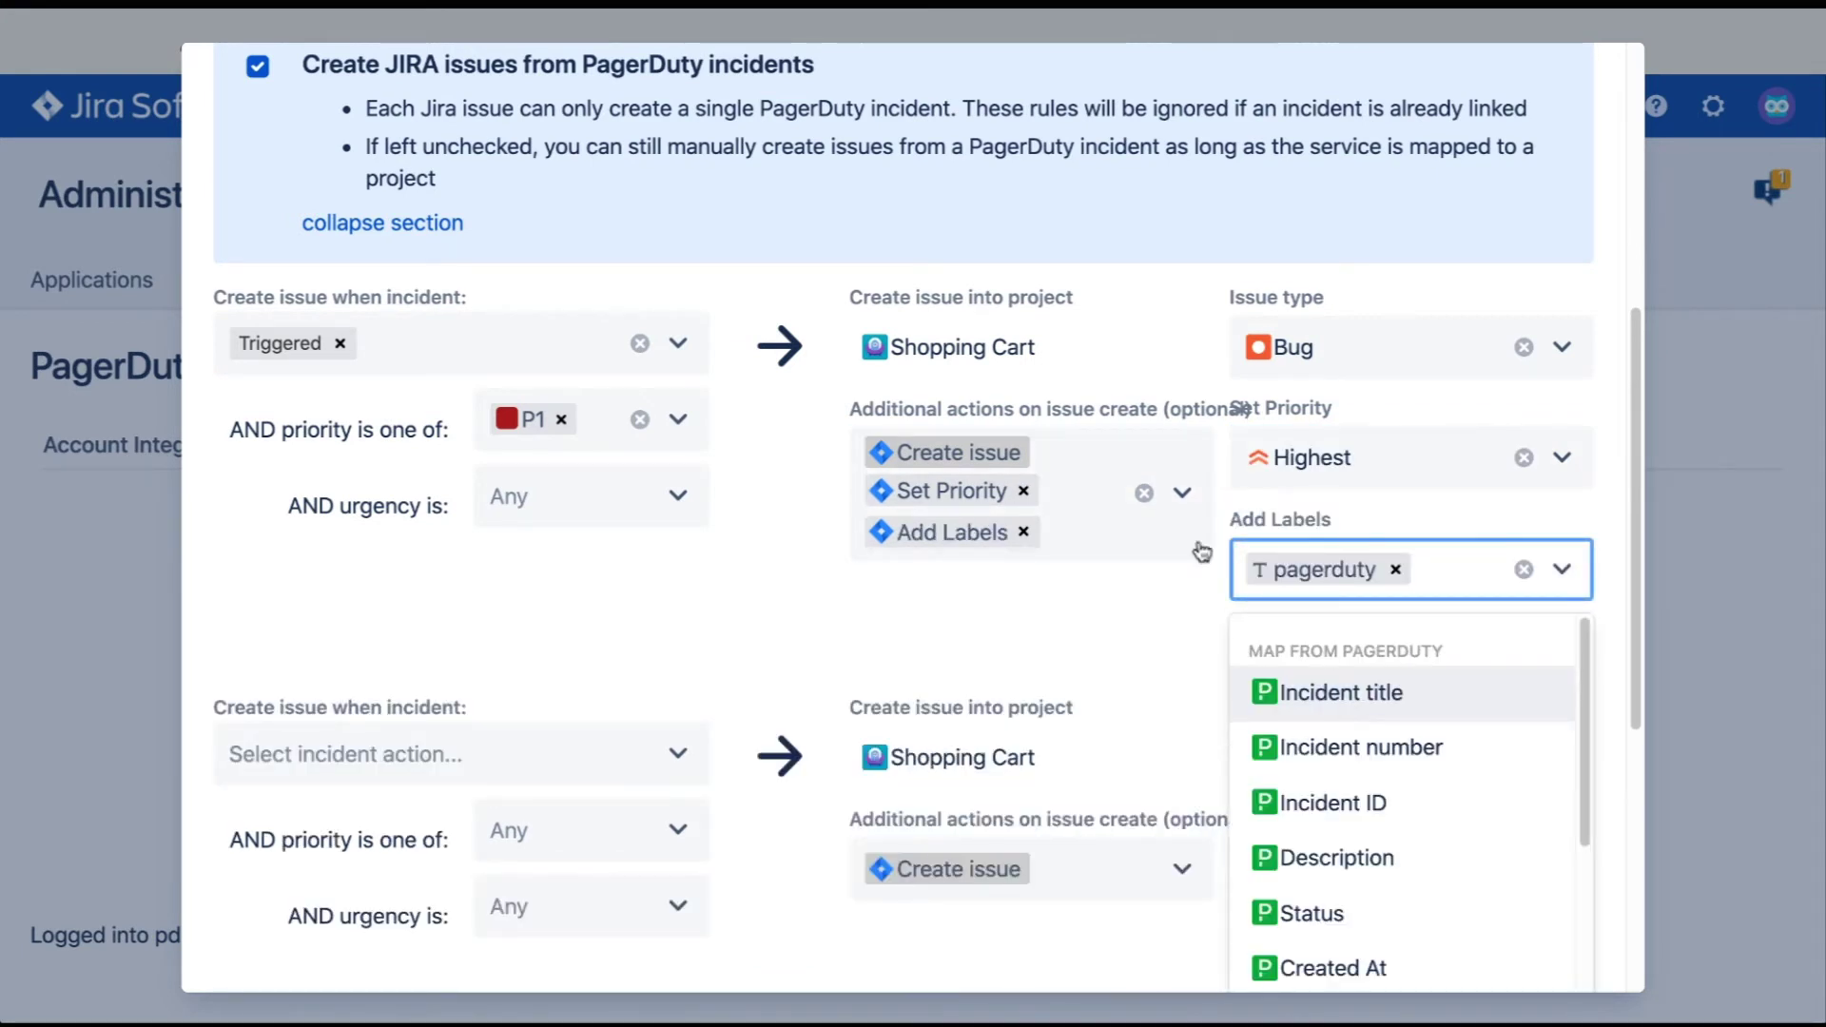
click(1101, 620)
Set the second rule's incident action to Triggered with P5 priority.
scroll(1101, 621, down, 1)
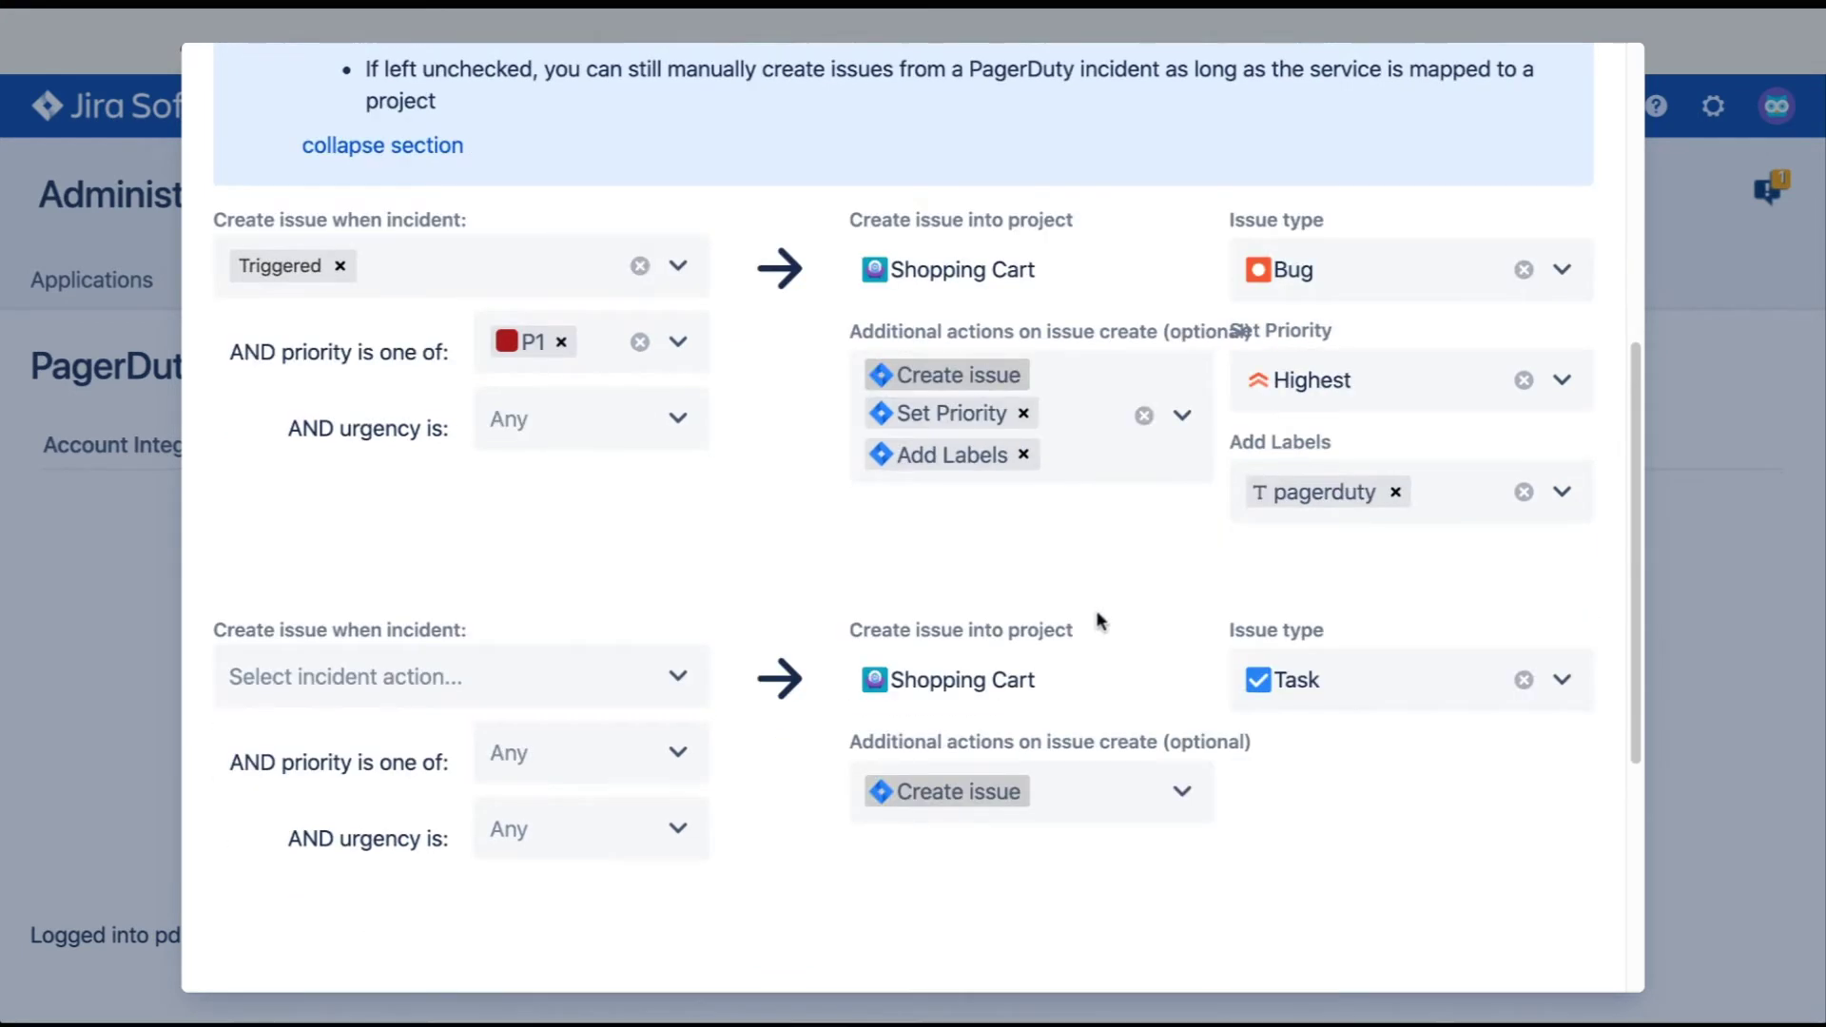
click(555, 687)
click(592, 581)
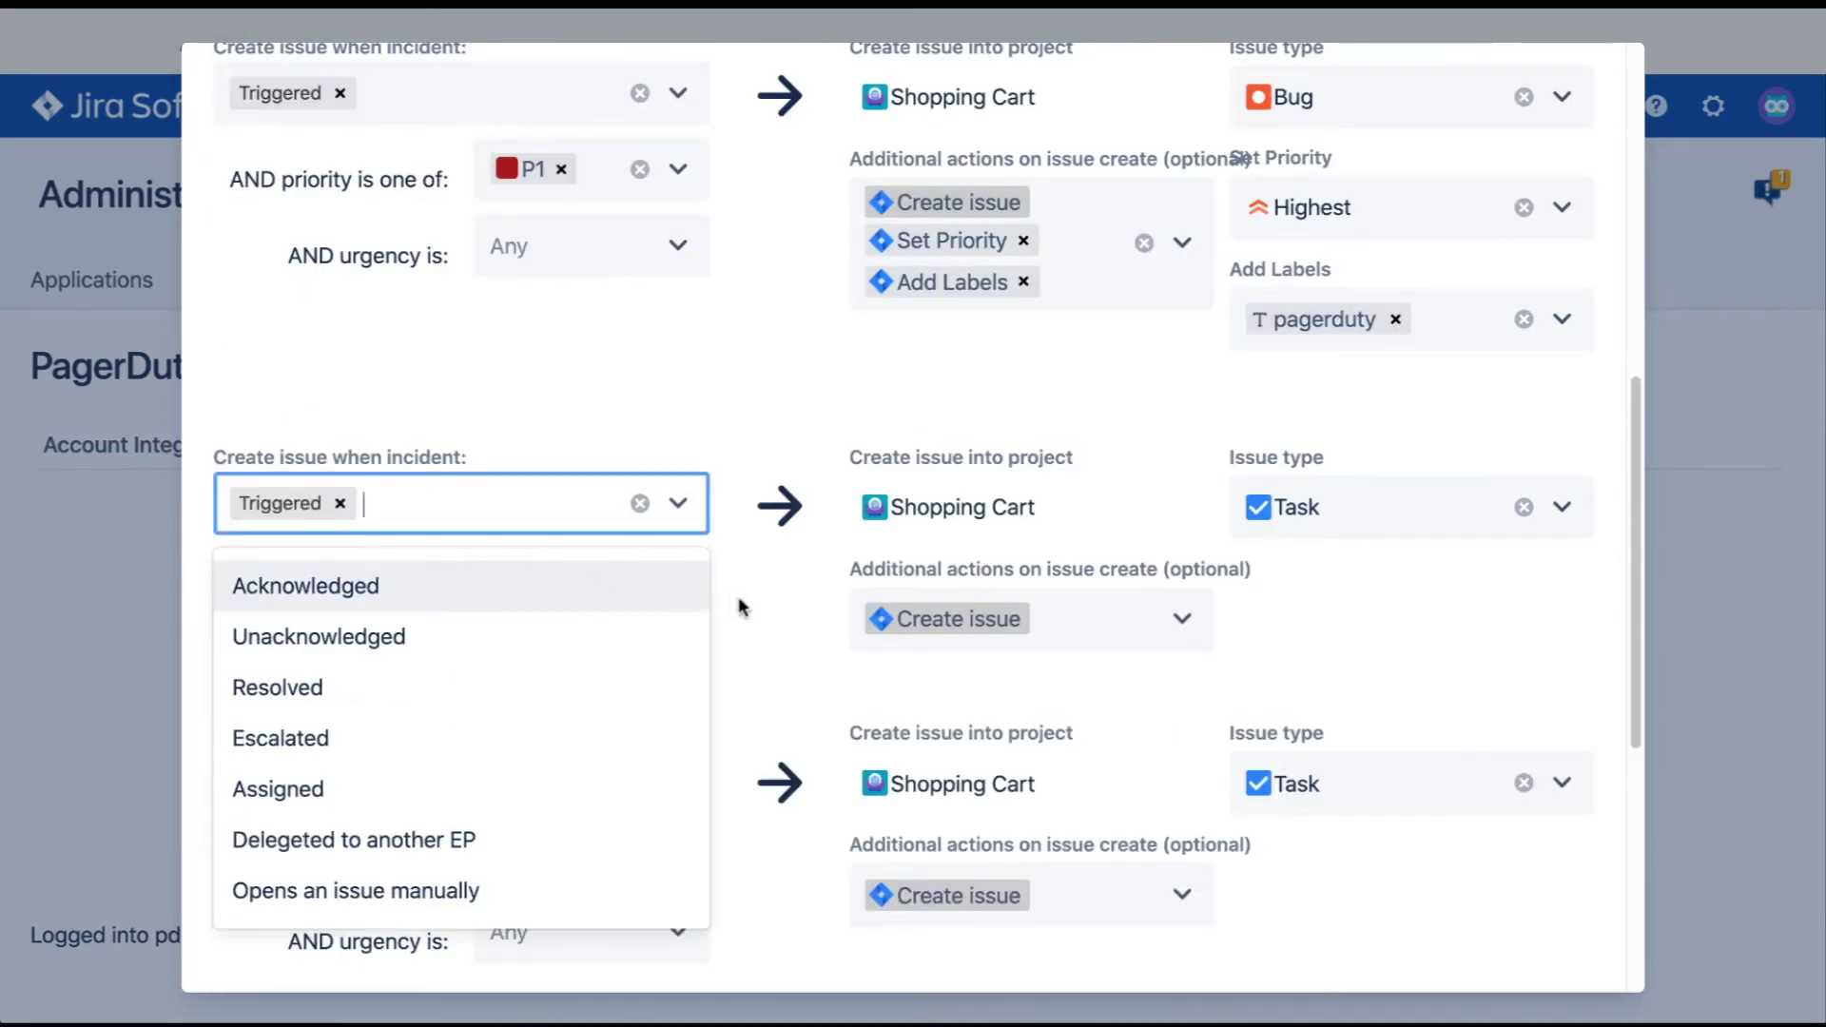
click(619, 589)
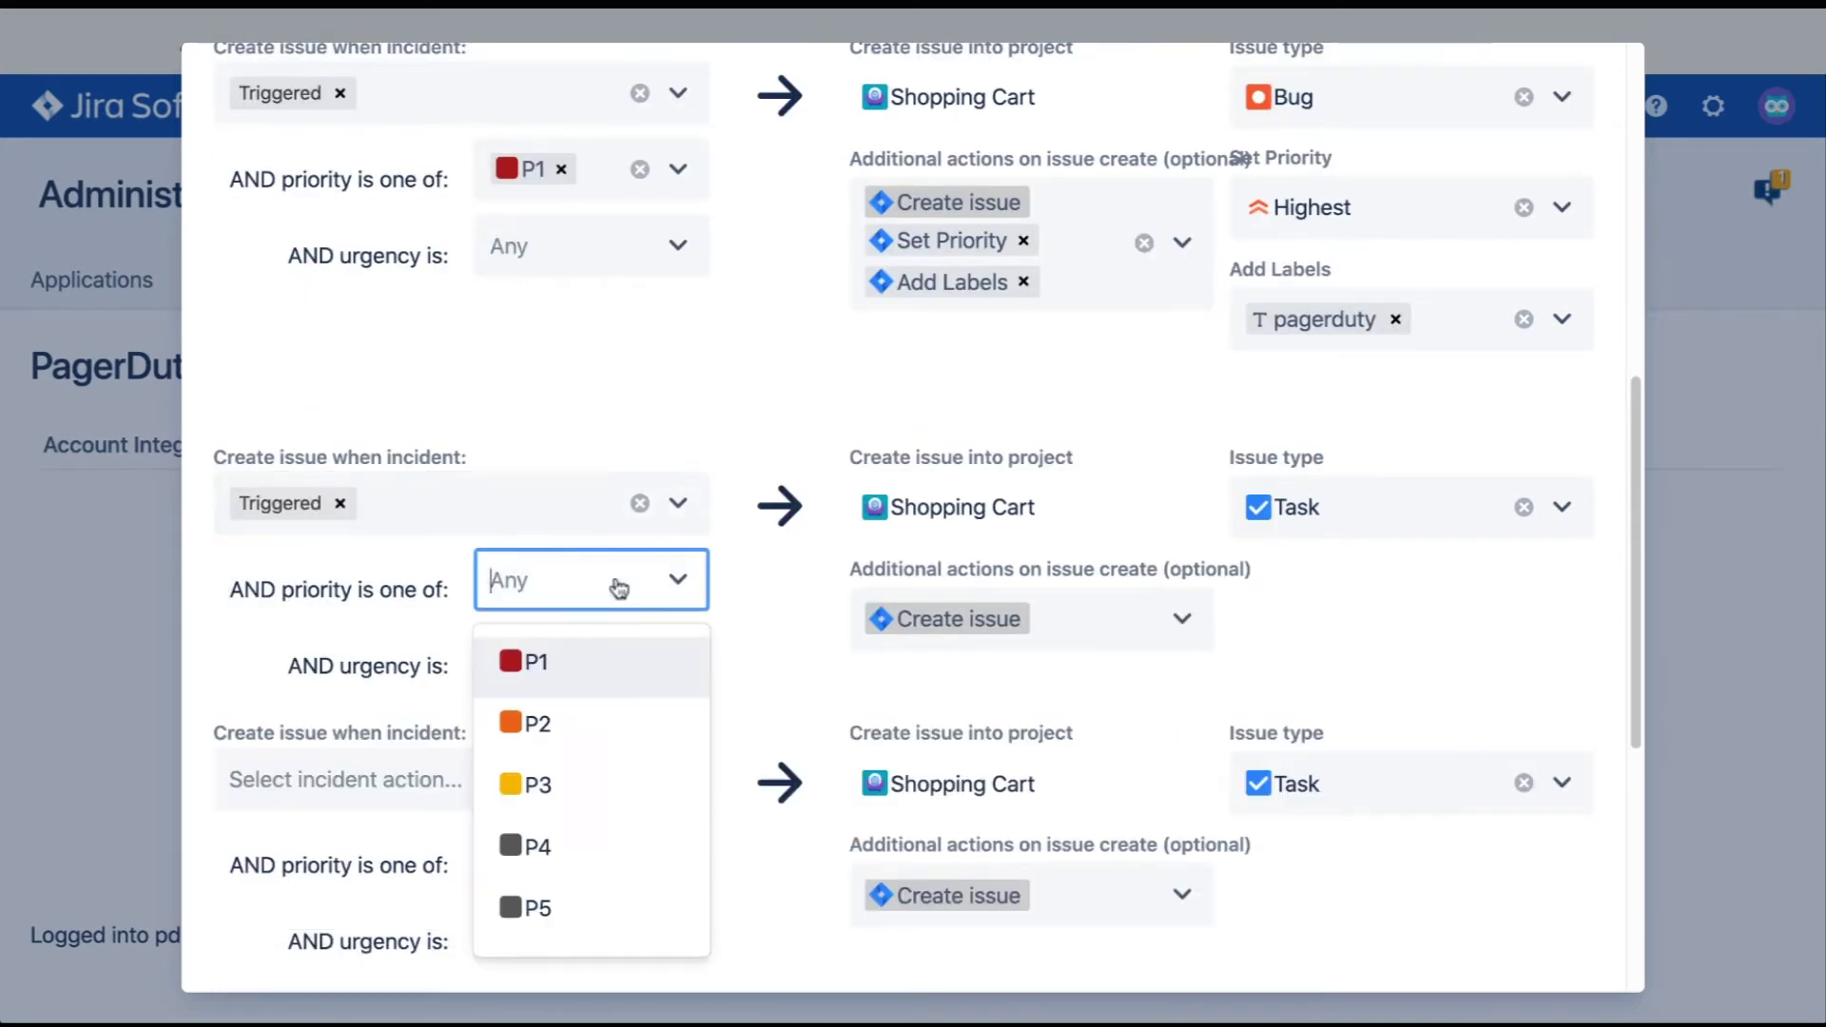
click(591, 913)
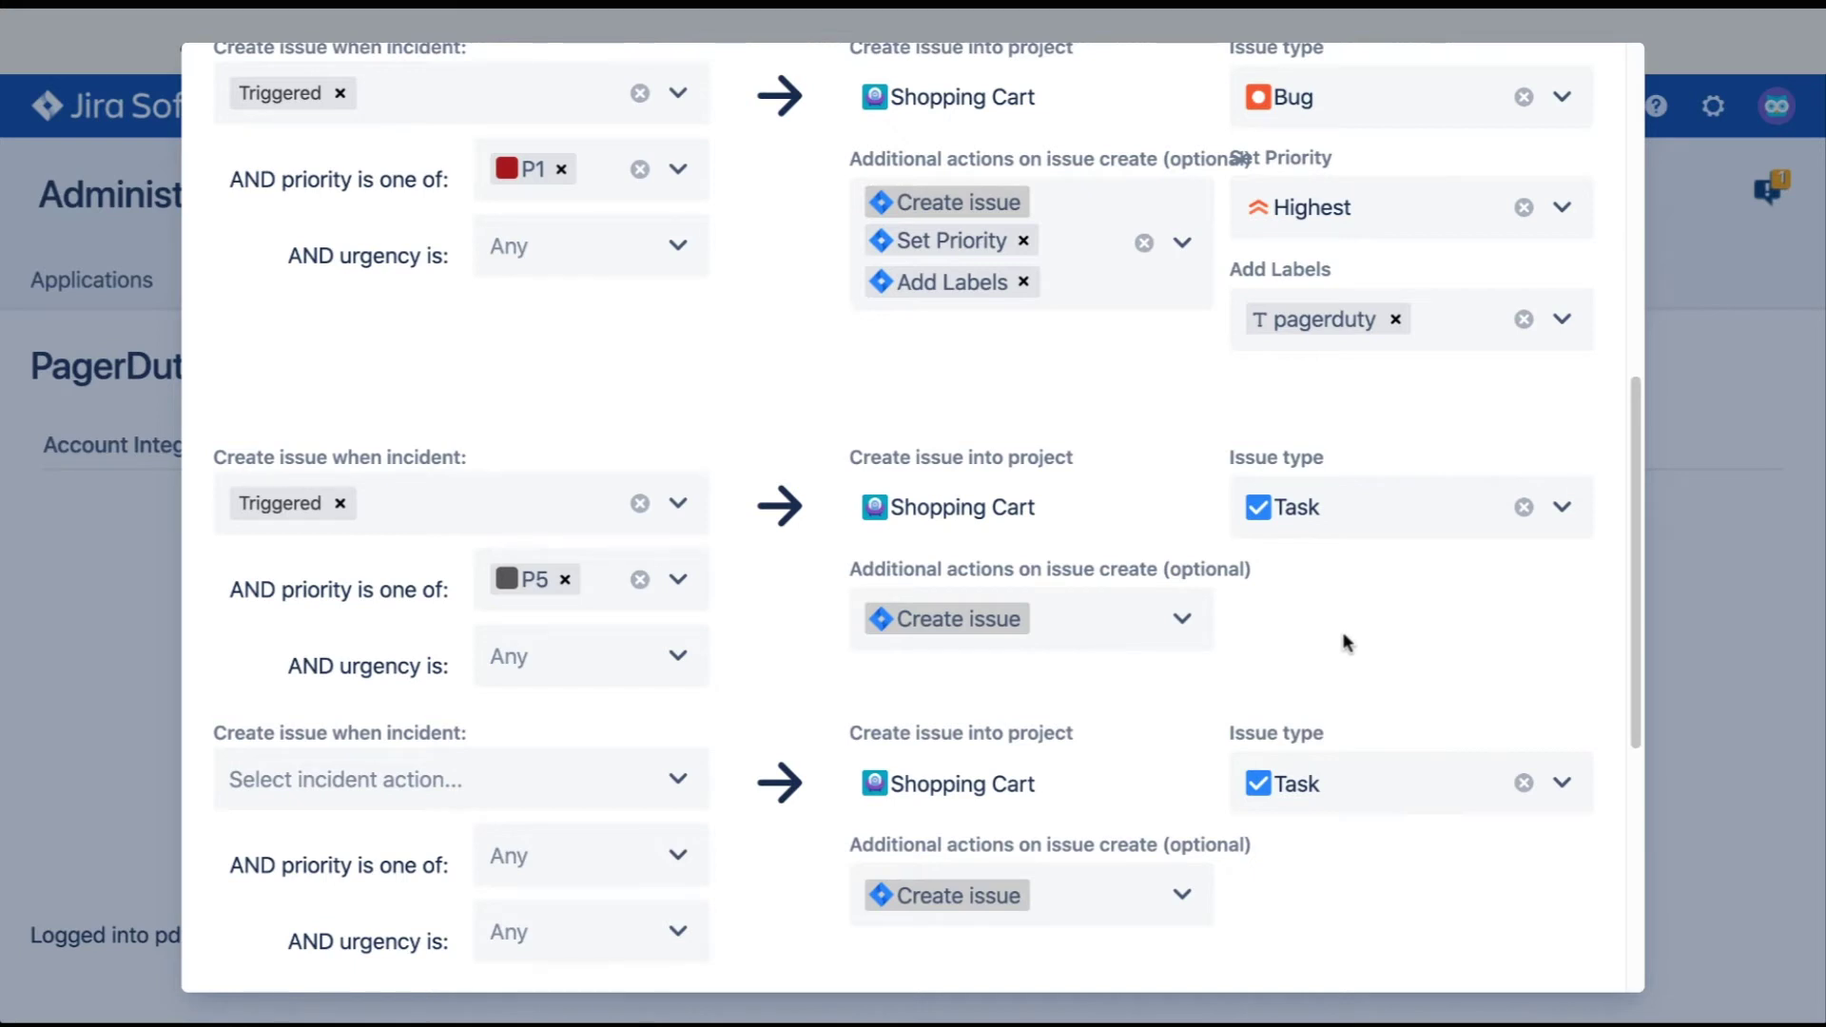
scroll(1346, 642, down, 6)
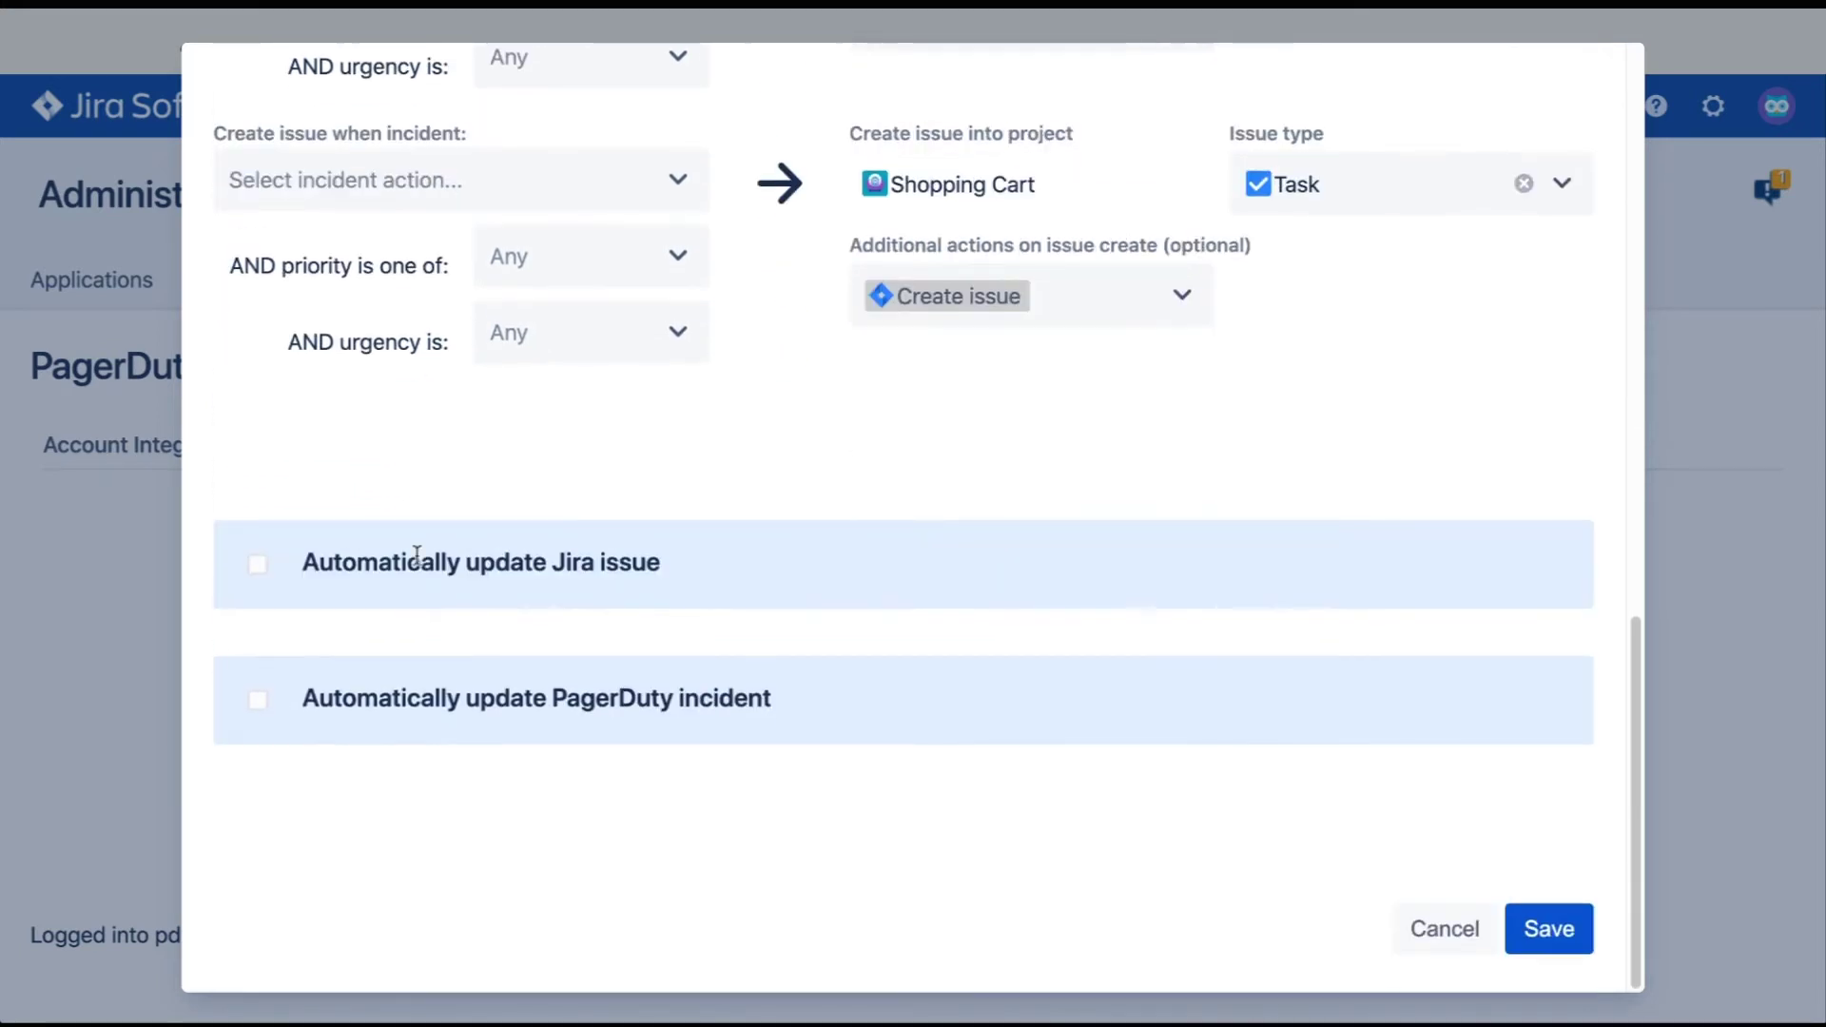
Enable automatic Jira issue updates and map the Acknowledged incident action to issue status In Progress.
click(258, 564)
click(453, 729)
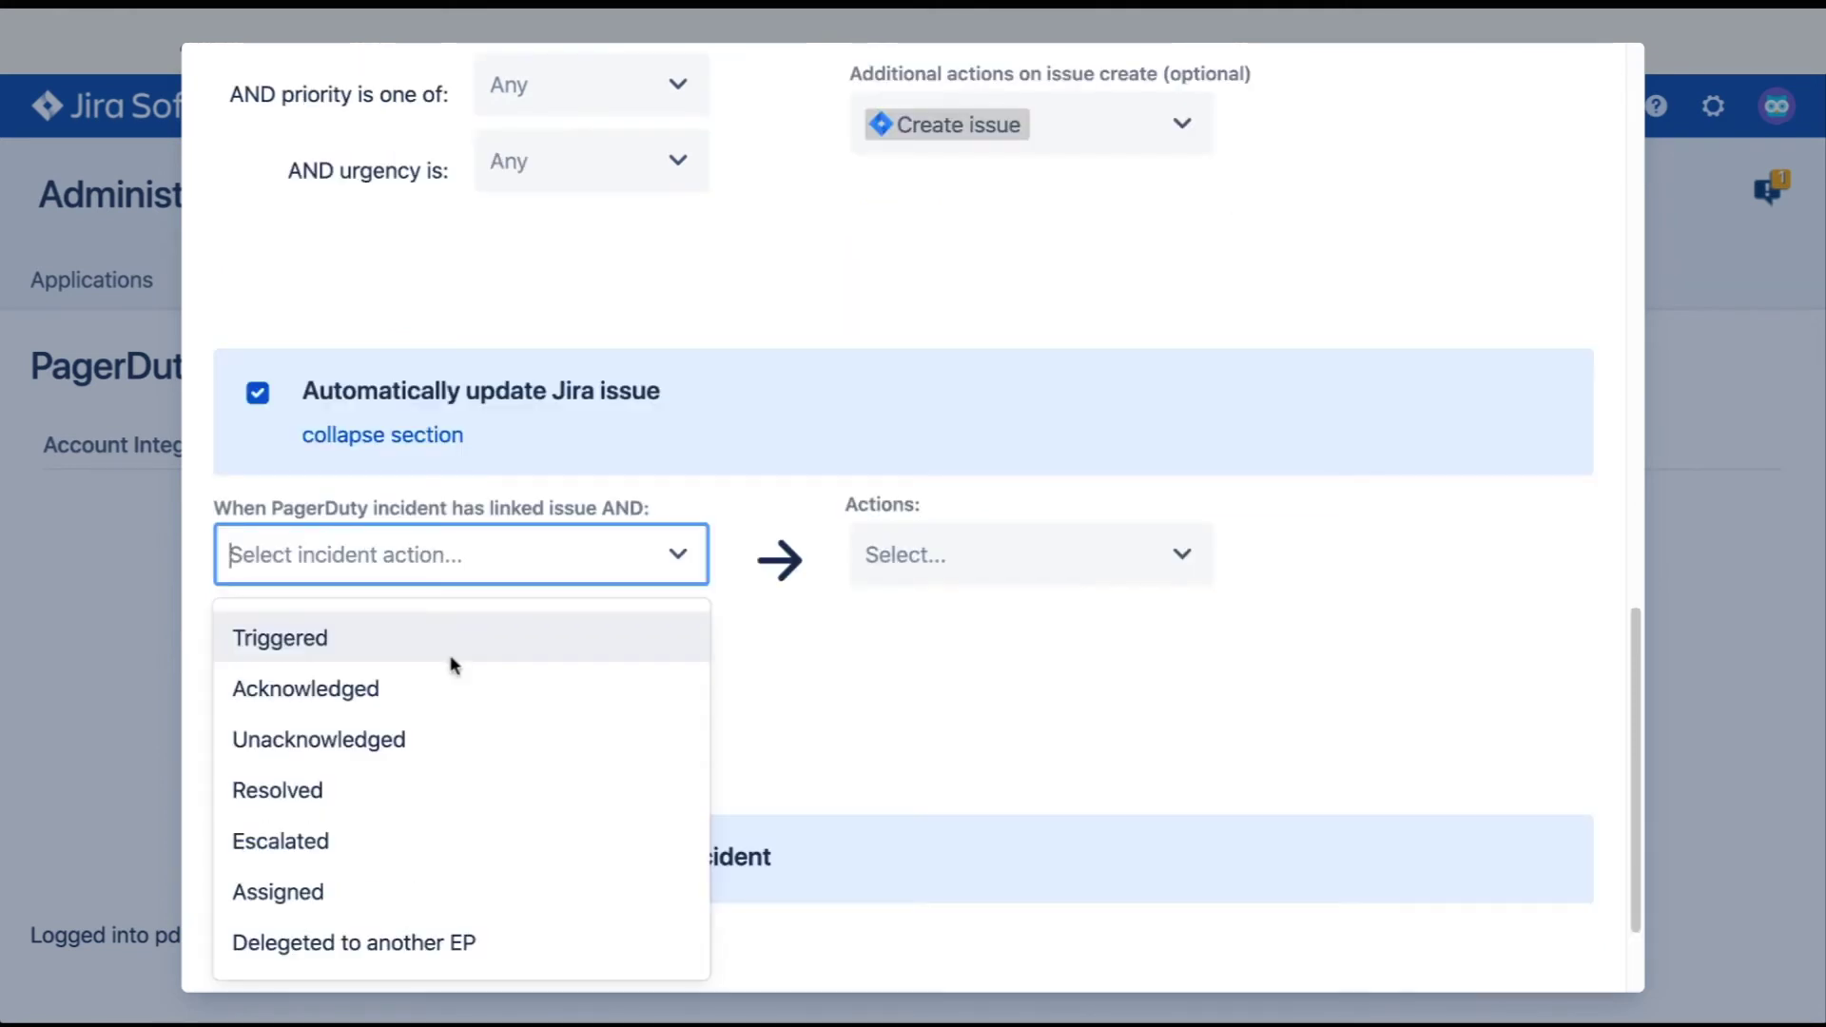
click(441, 687)
click(980, 462)
text(statu)
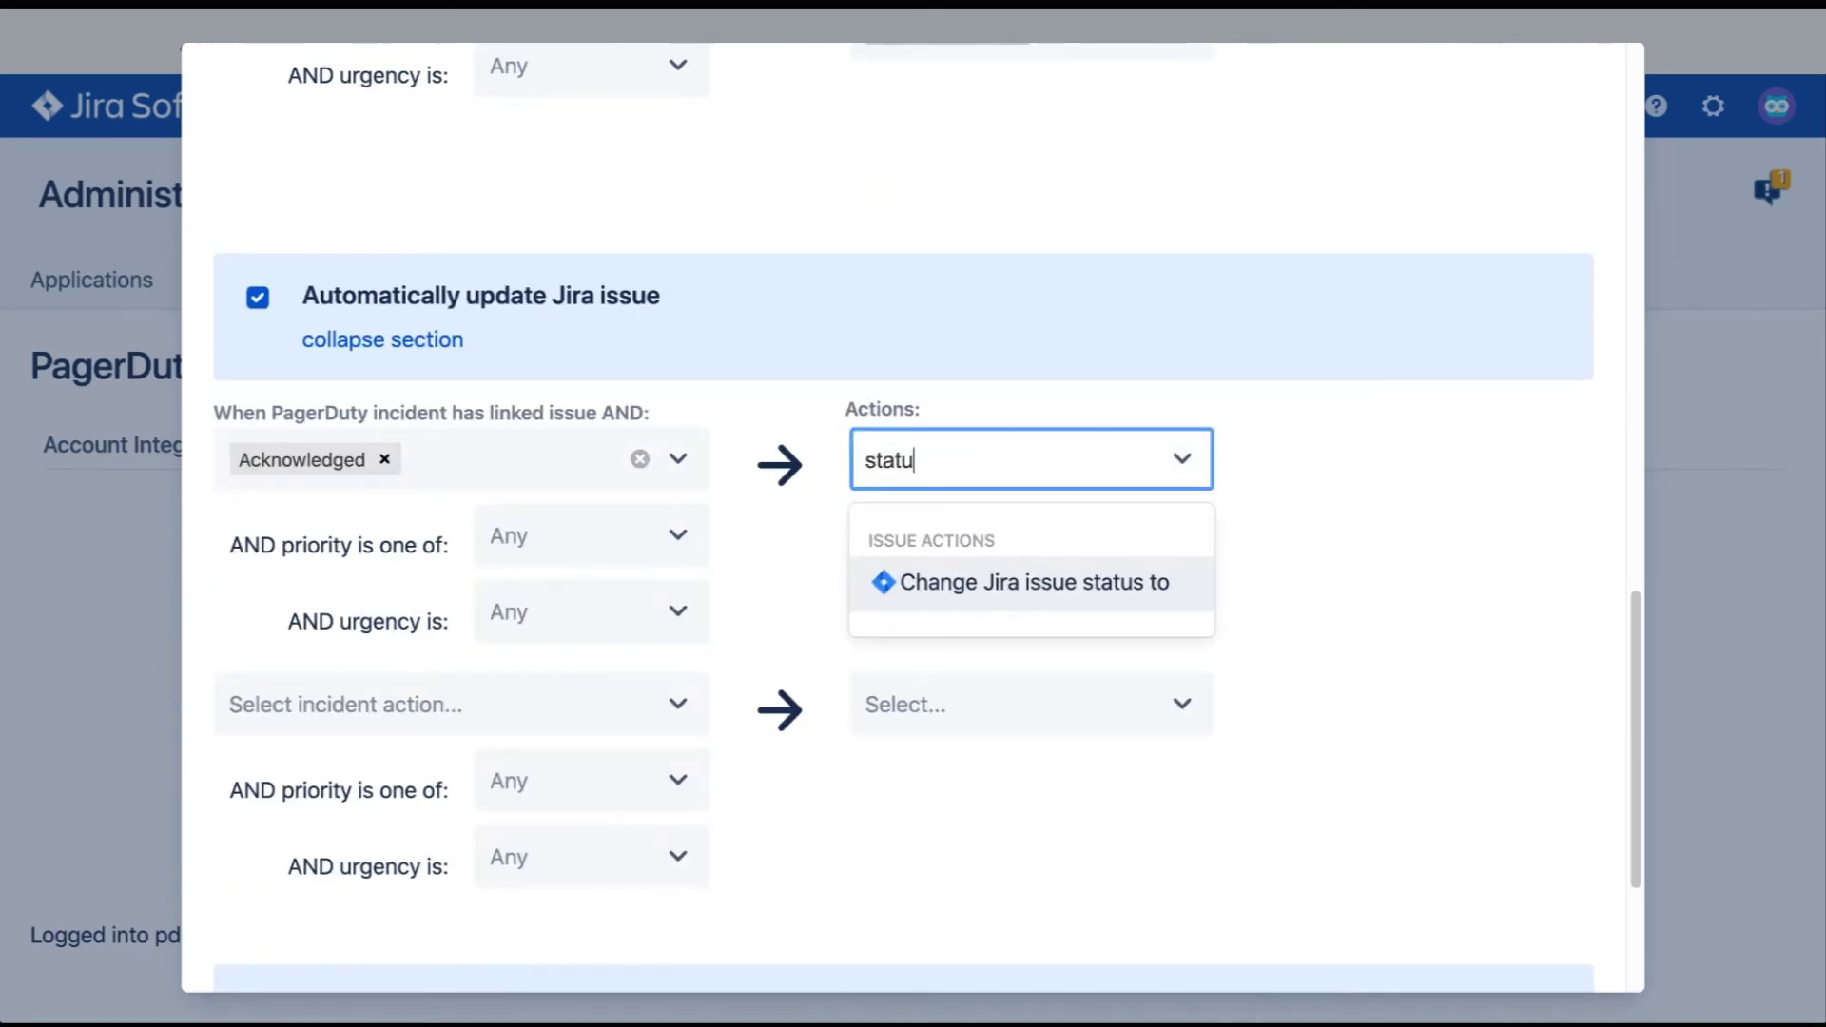
click(1027, 582)
click(1327, 637)
Add a Resolved incident rule that changes the issue status, then save the sync rules.
click(428, 704)
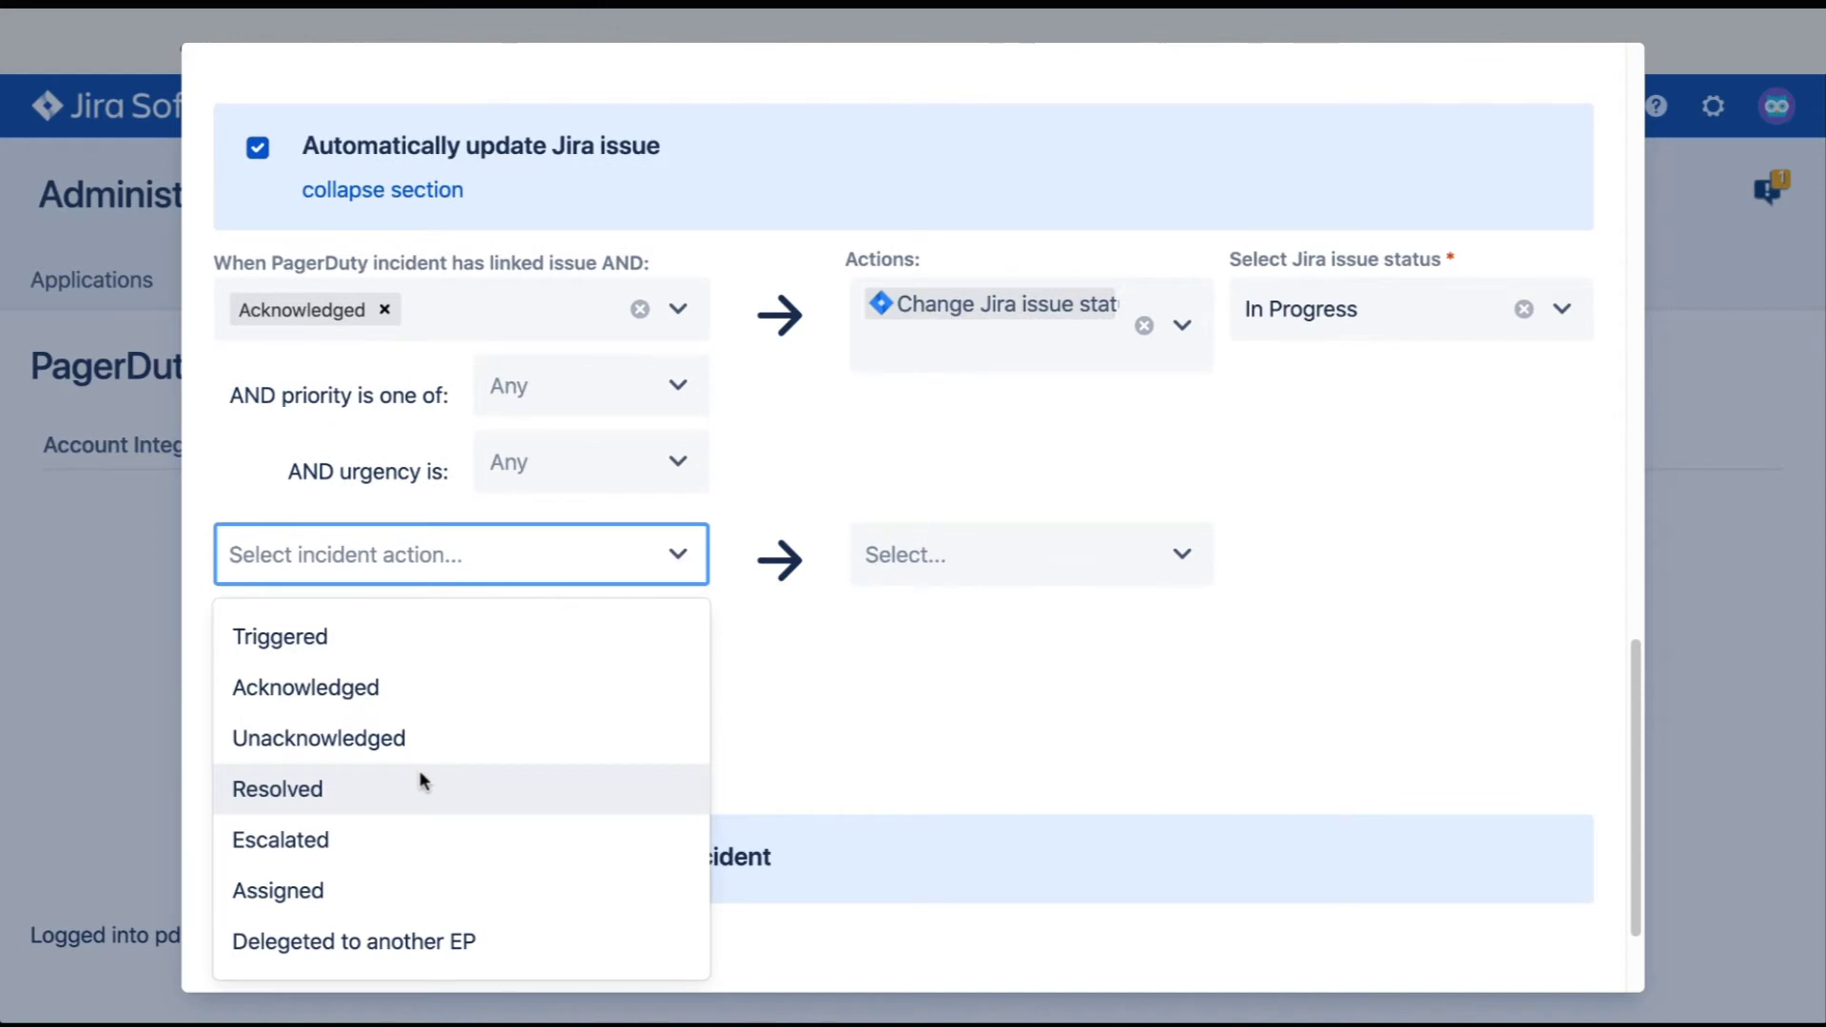
click(423, 788)
click(1028, 460)
text(statu)
click(1149, 583)
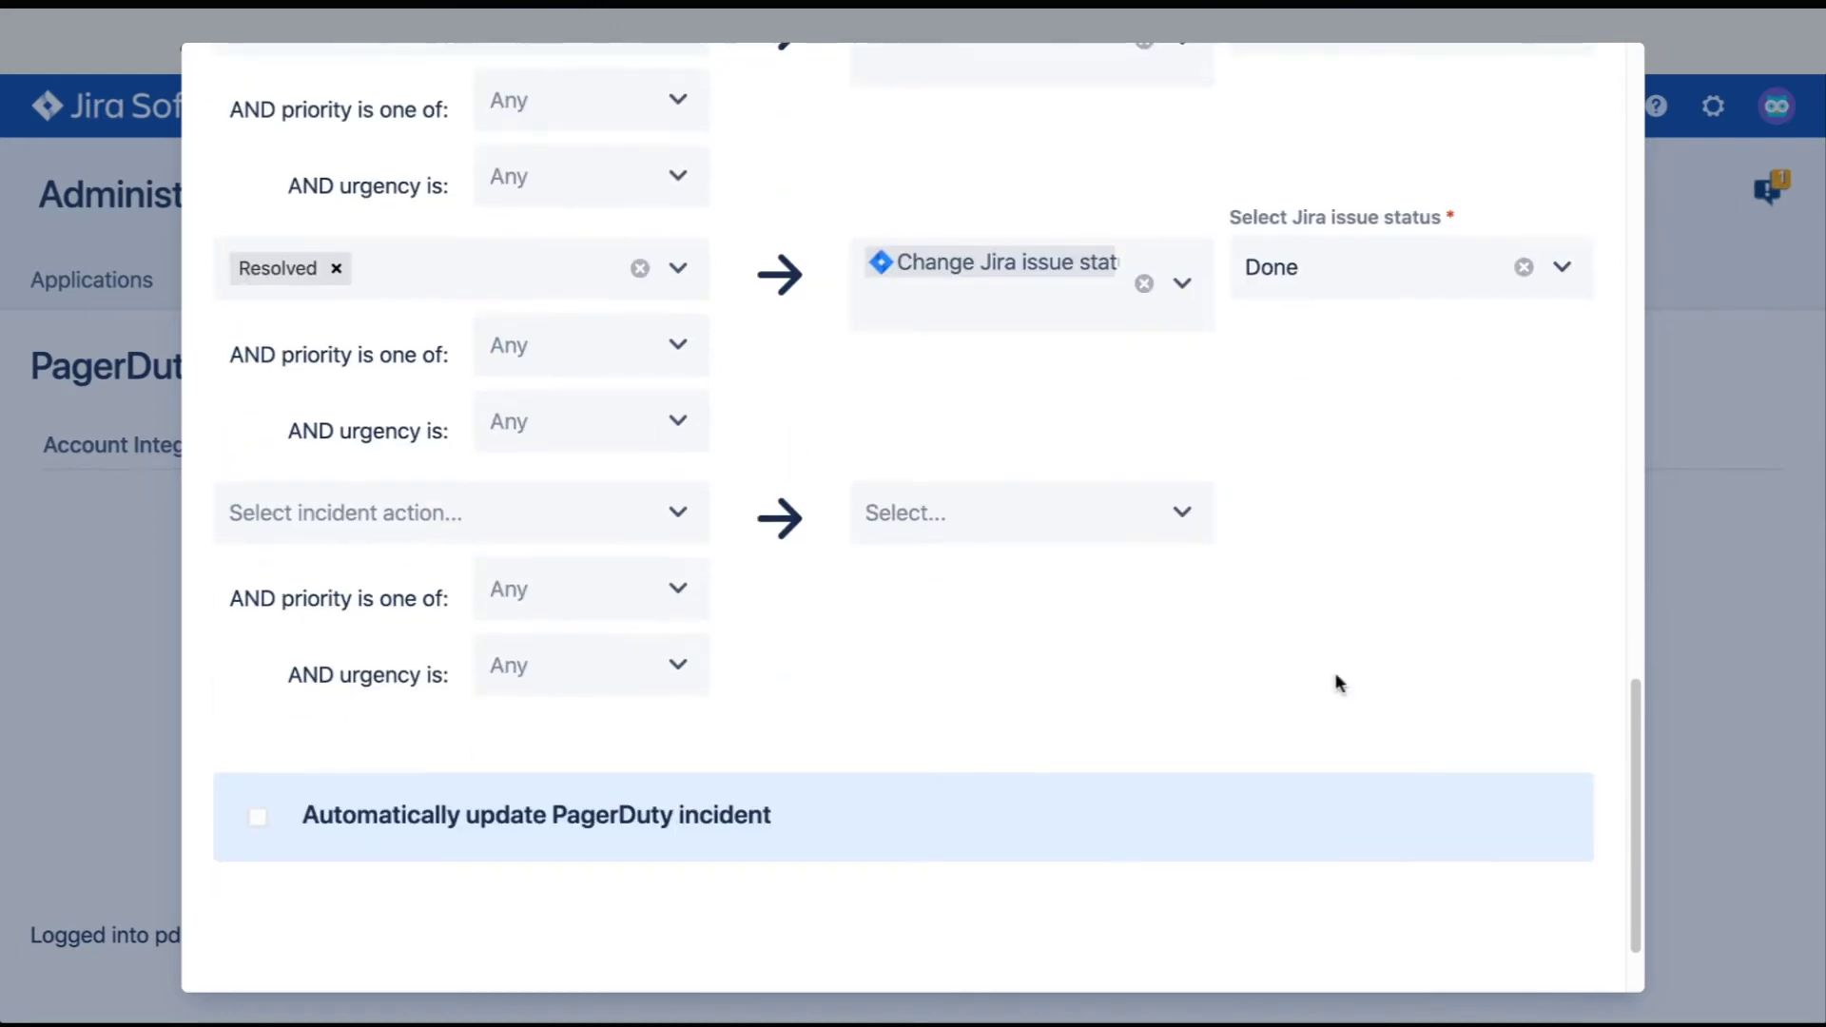
scroll(1336, 683, down, 1)
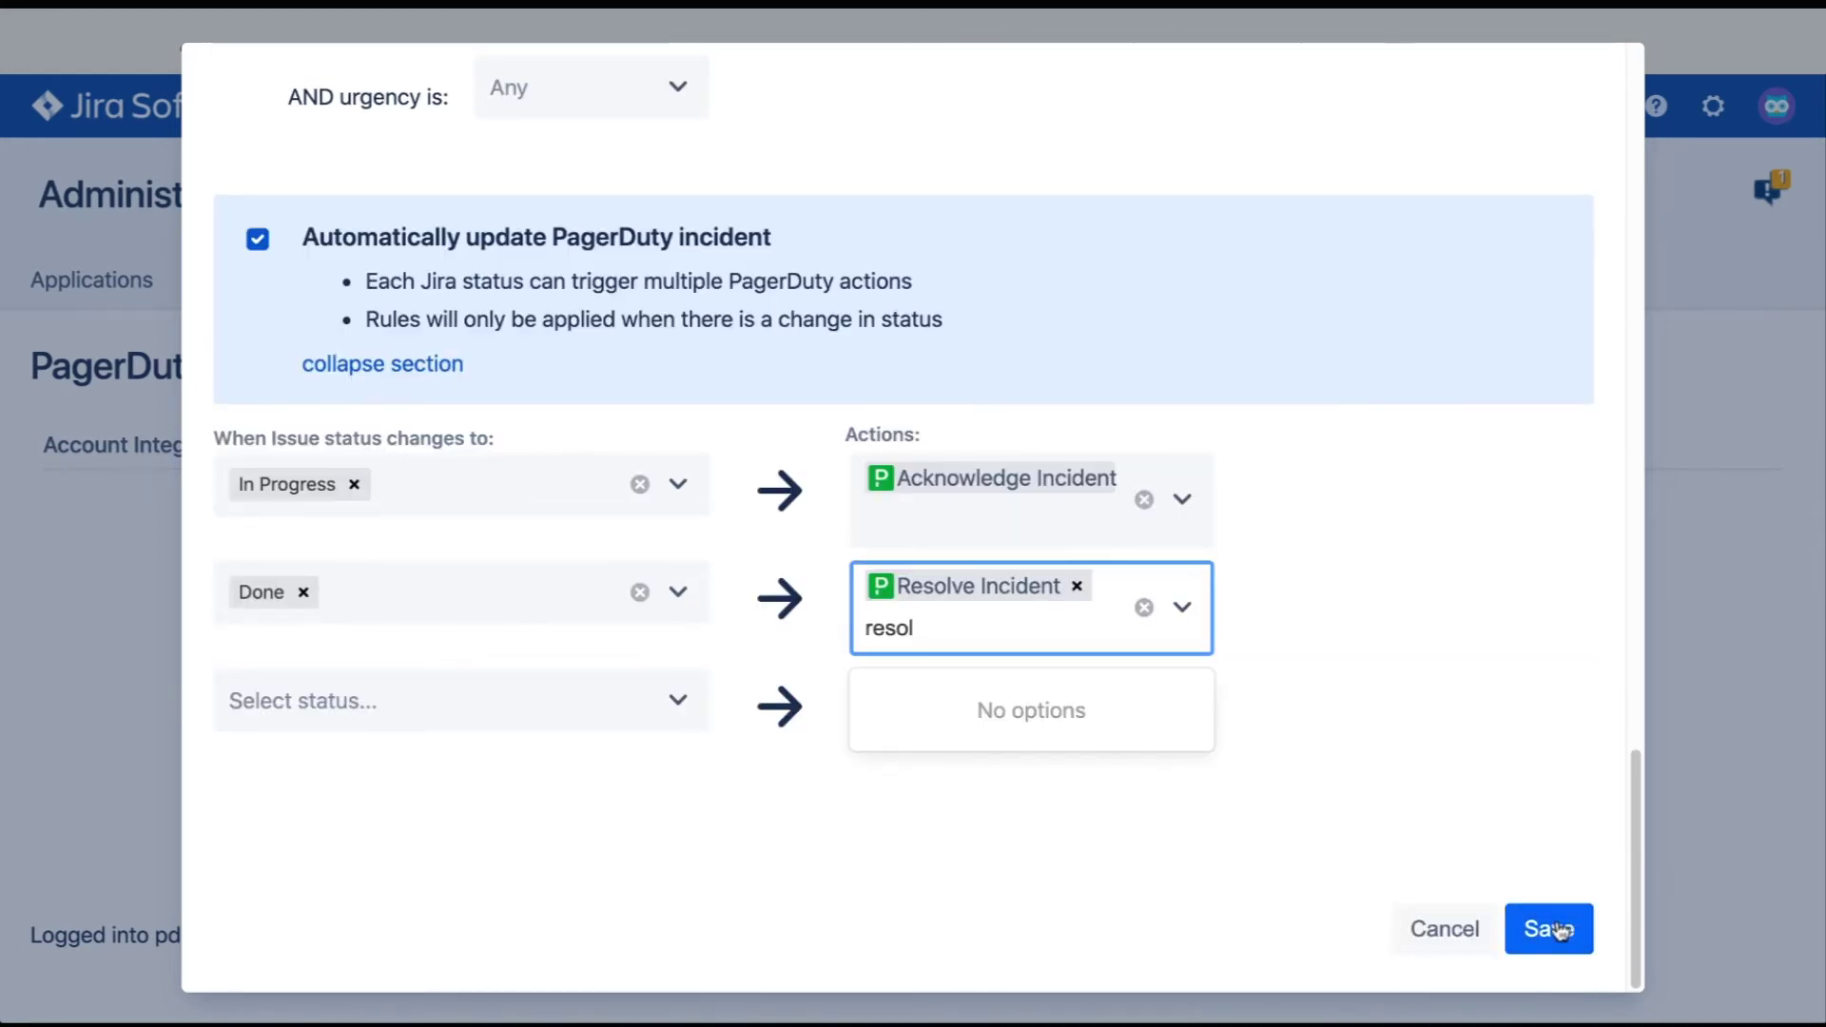
click(1558, 930)
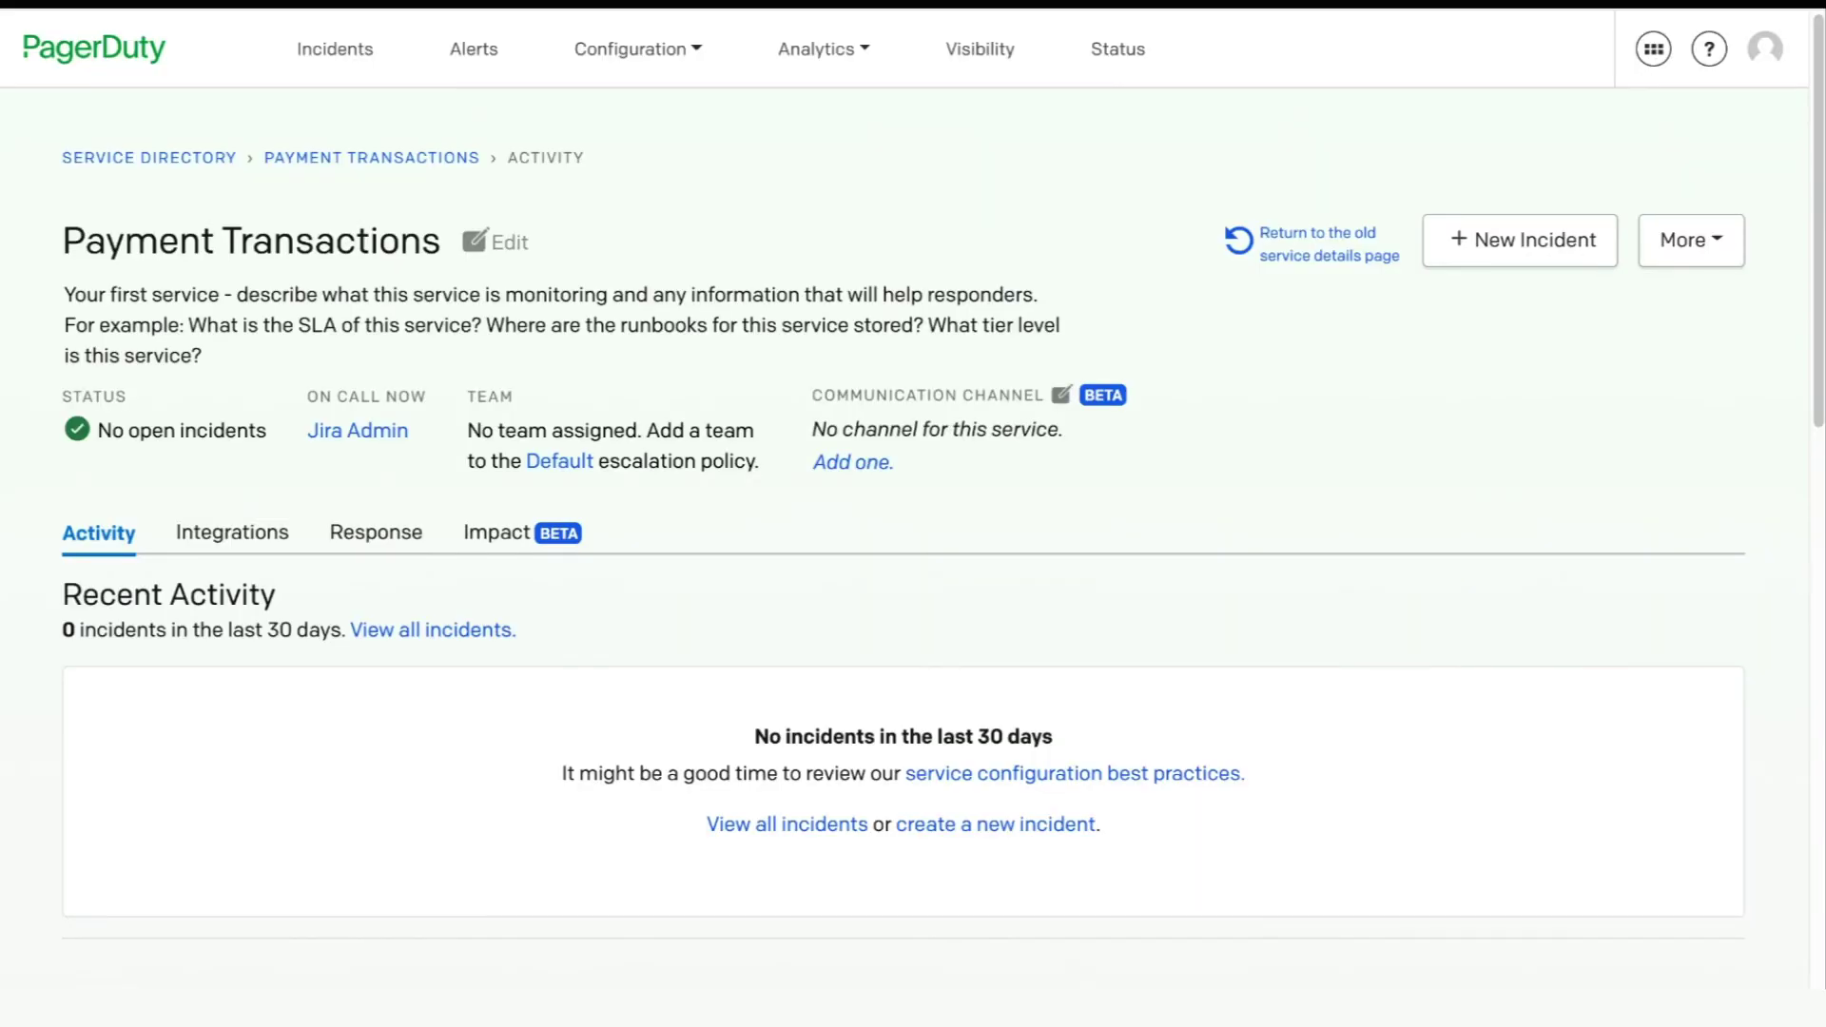
Start a new Payment Transactions incident titled 'P1 test' with description 'This should create a bug!'.
click(1504, 239)
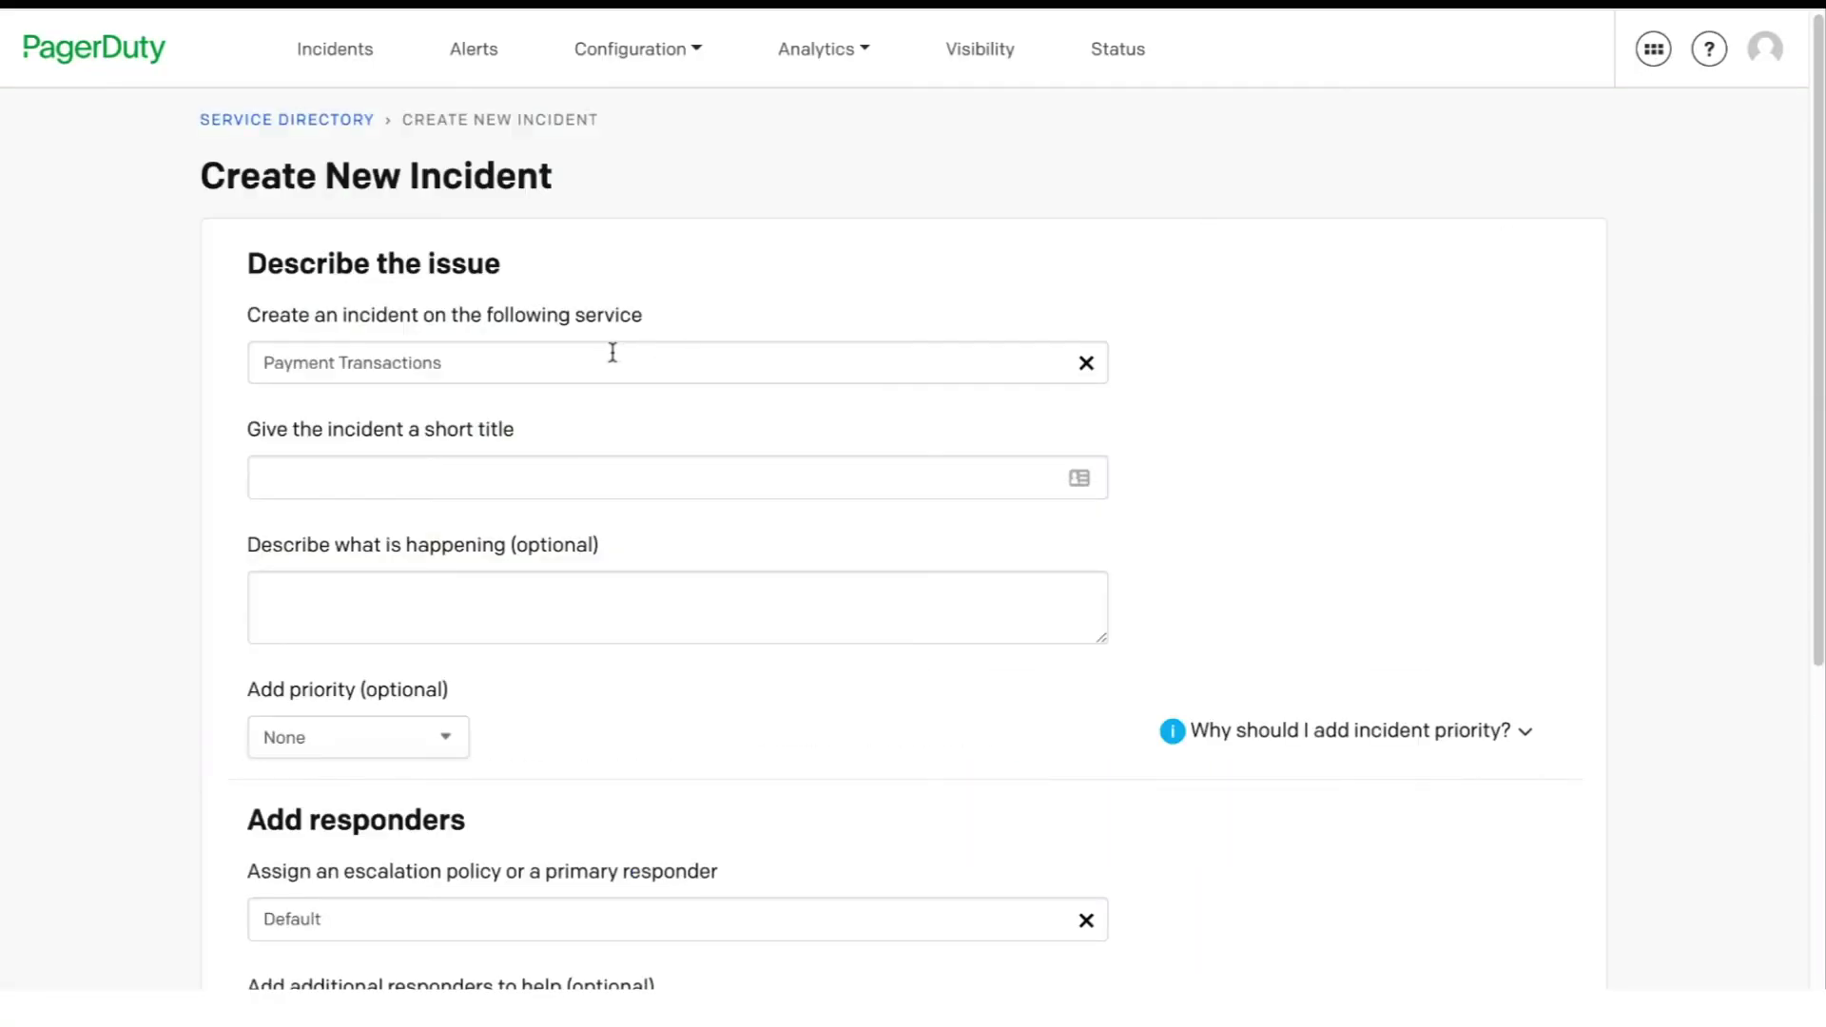
click(467, 492)
text(P1 test)
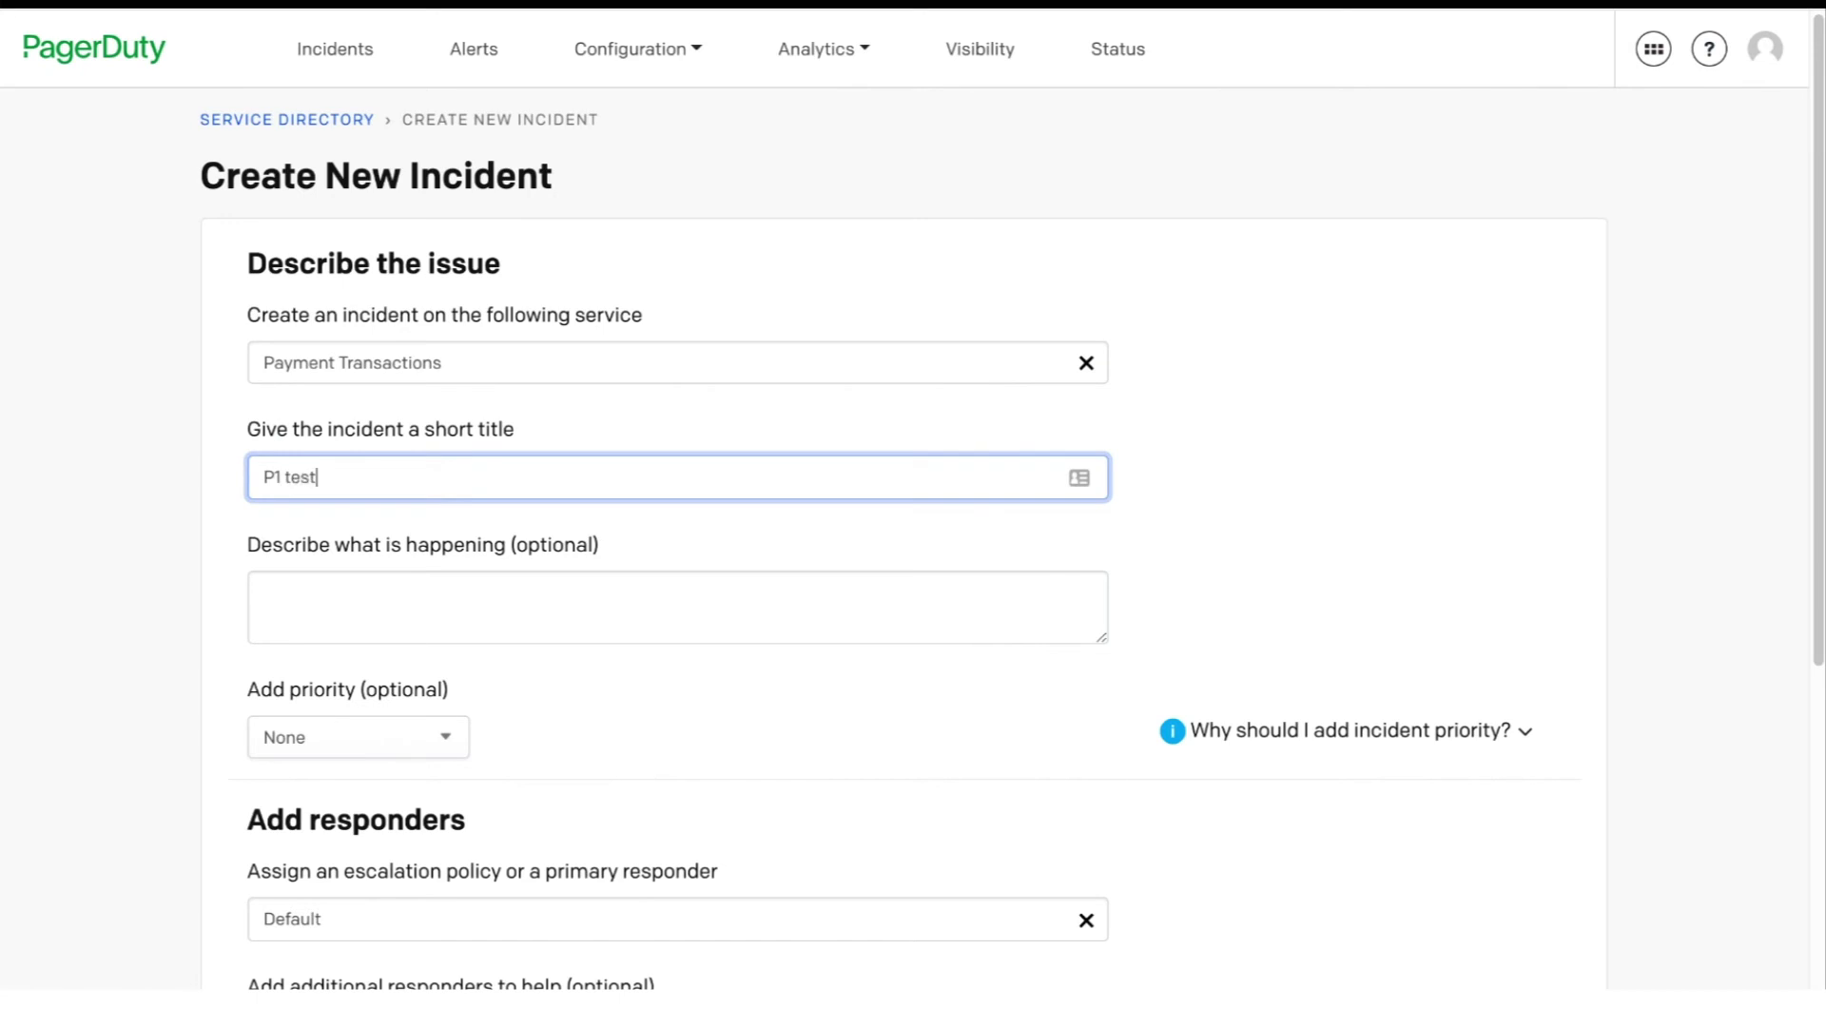
click(476, 607)
text(This should create a bug!)
Give the incident P1 priority, create it, and follow its link to Jira issue SC-1.
click(359, 744)
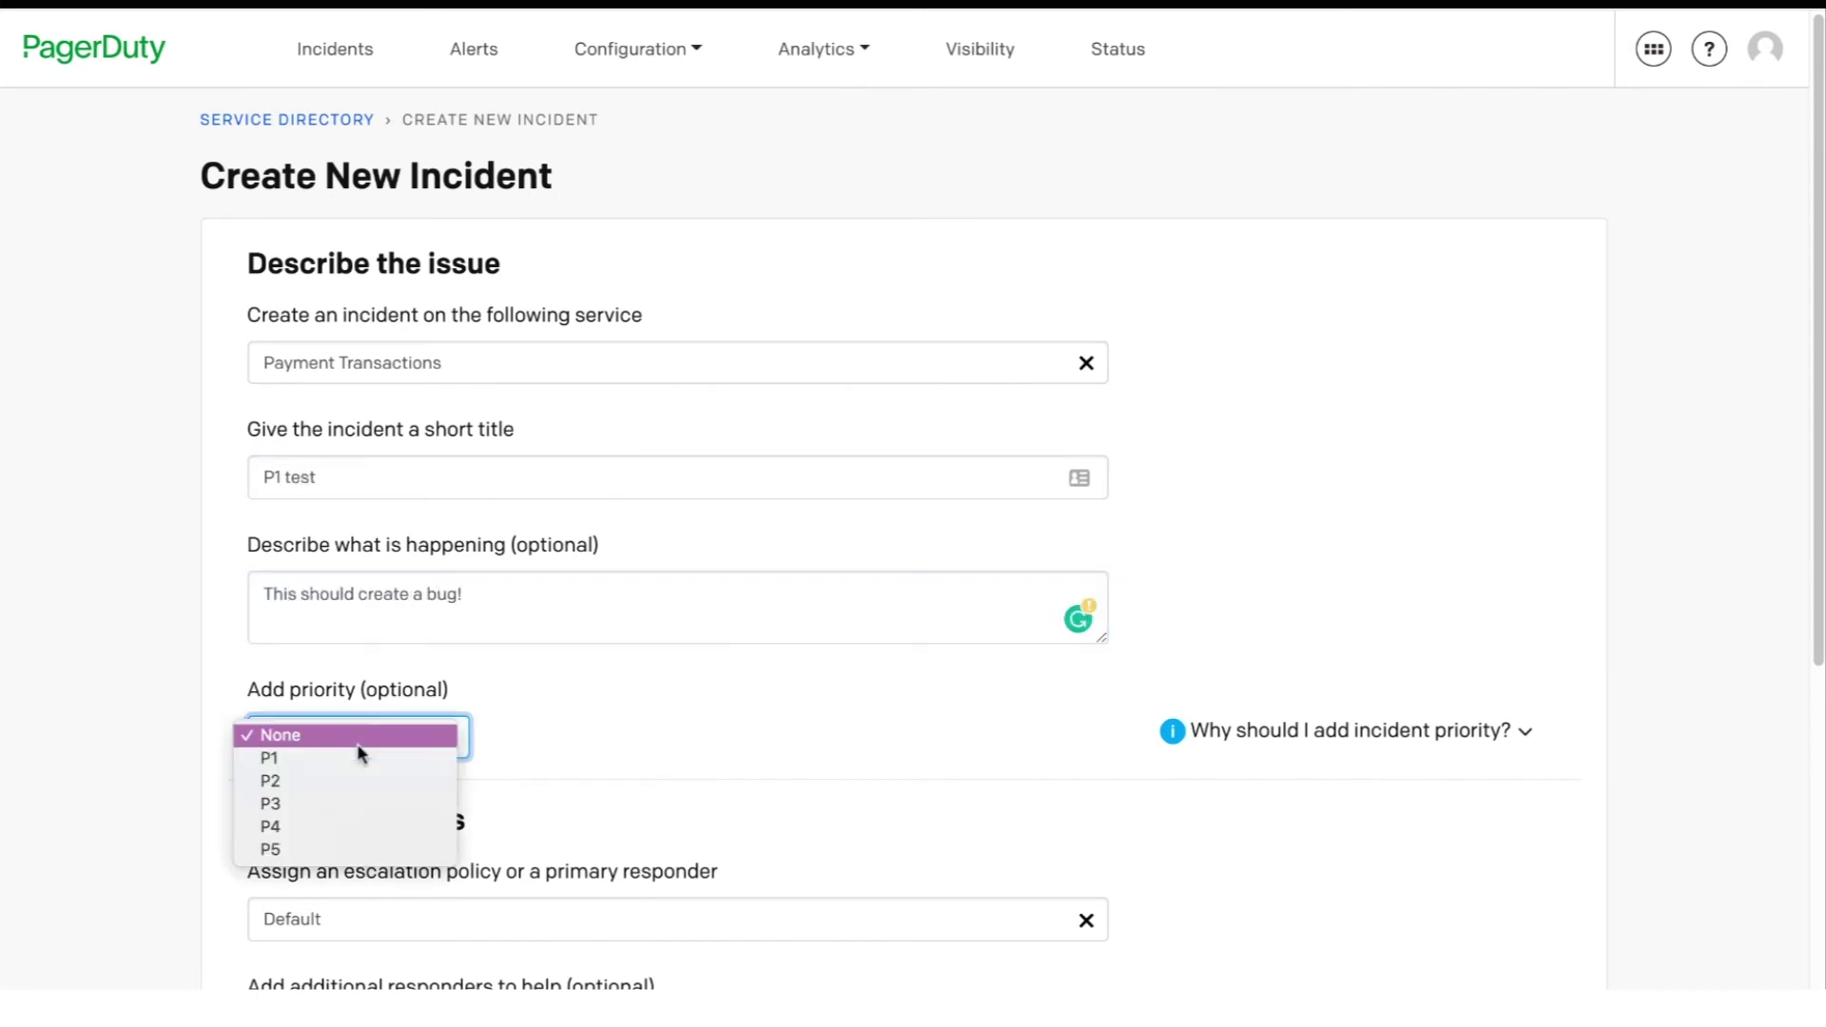
click(360, 758)
scroll(779, 815, down, 5)
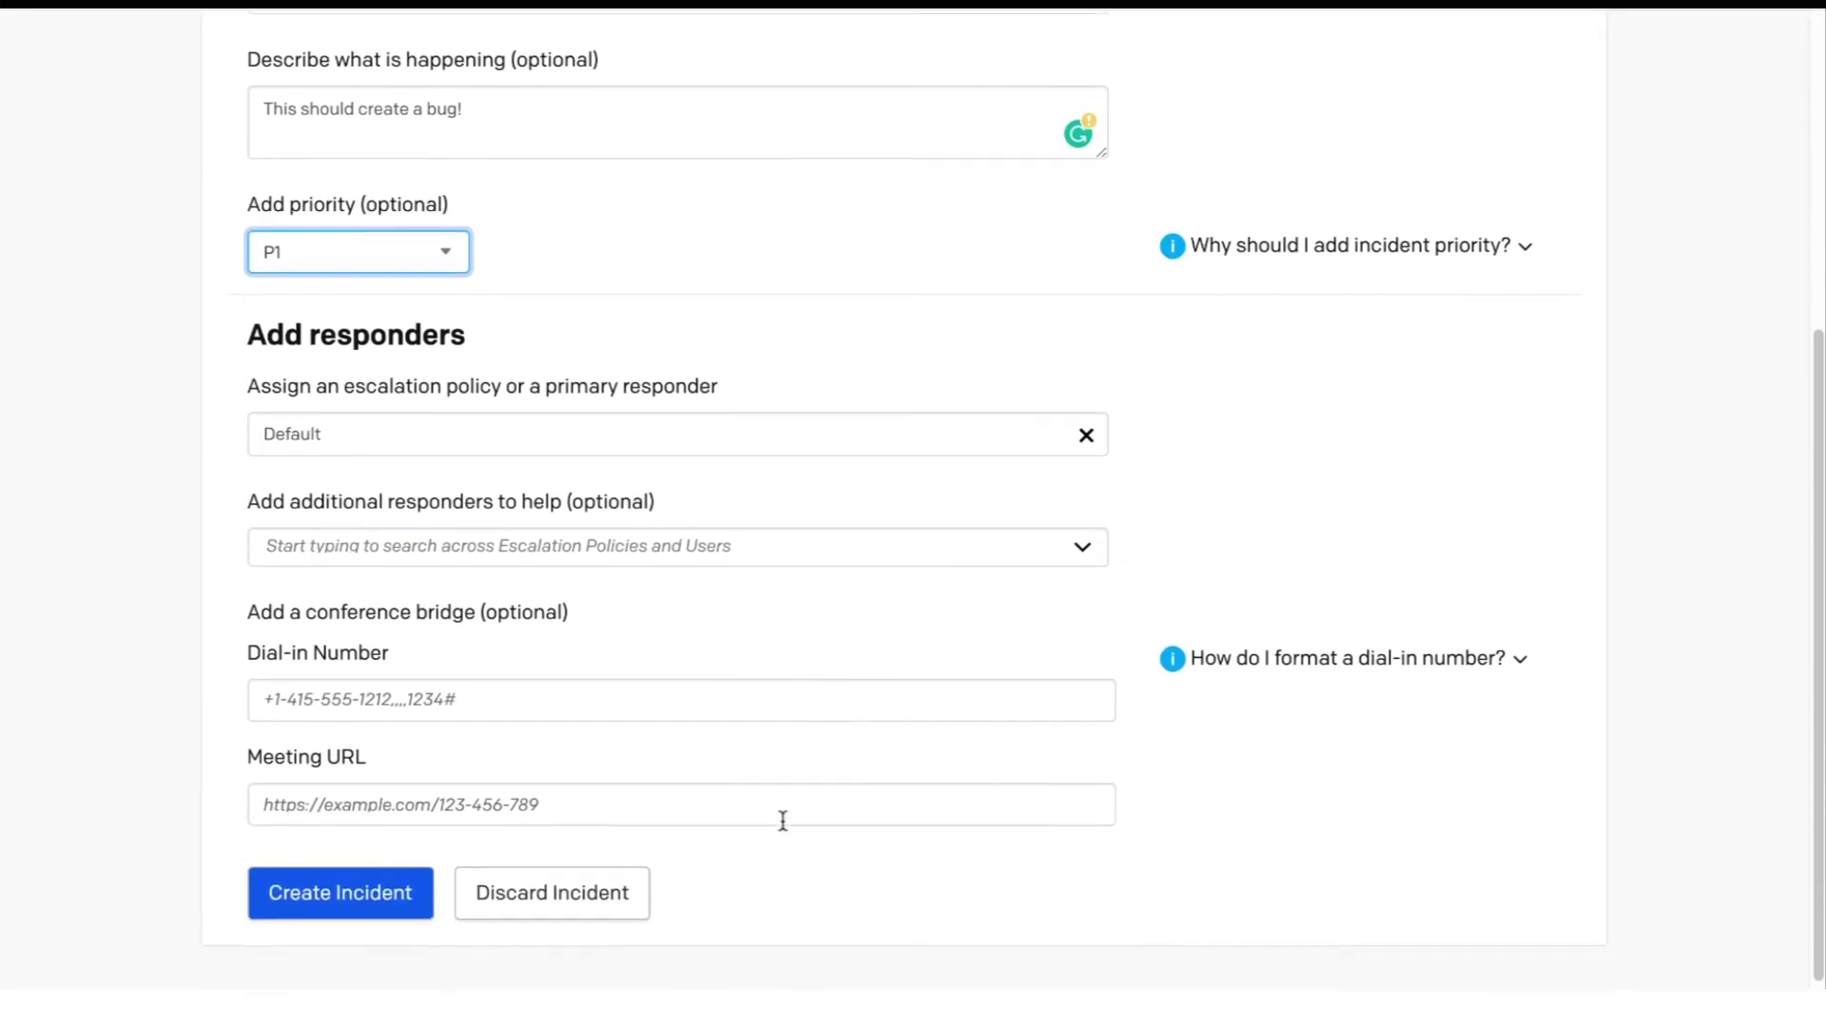
click(326, 894)
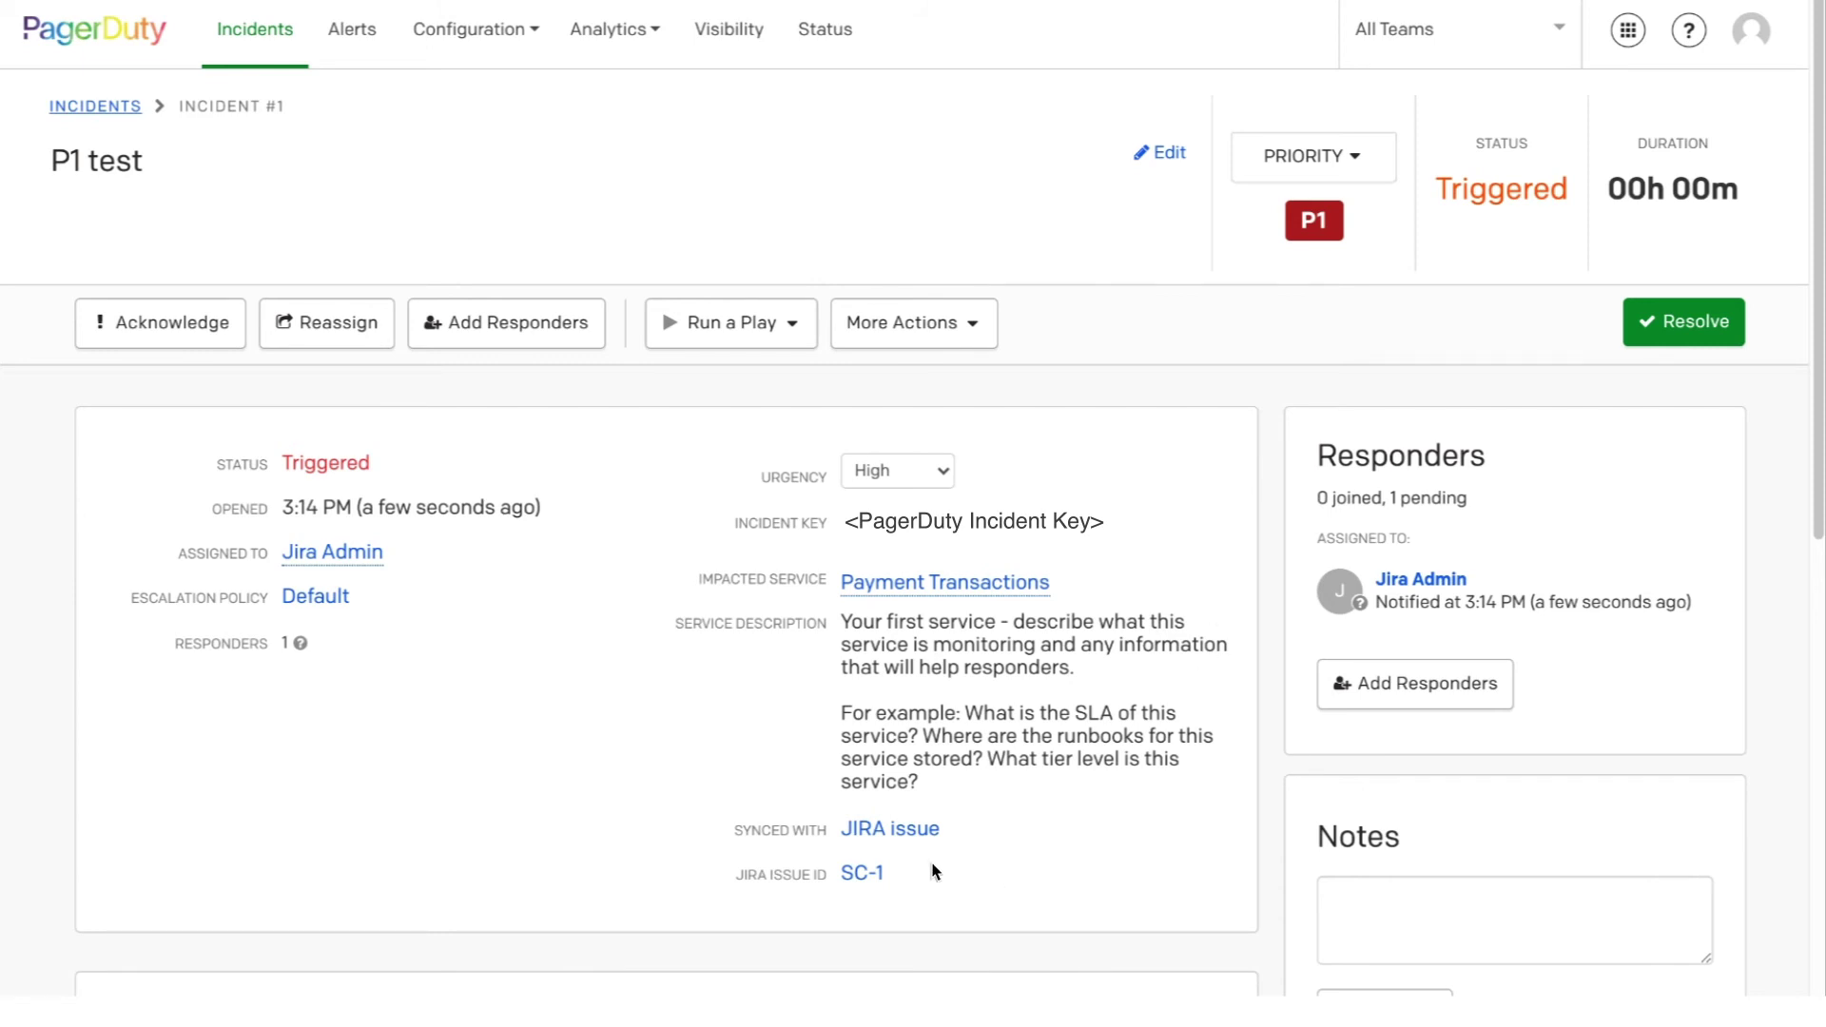
click(891, 831)
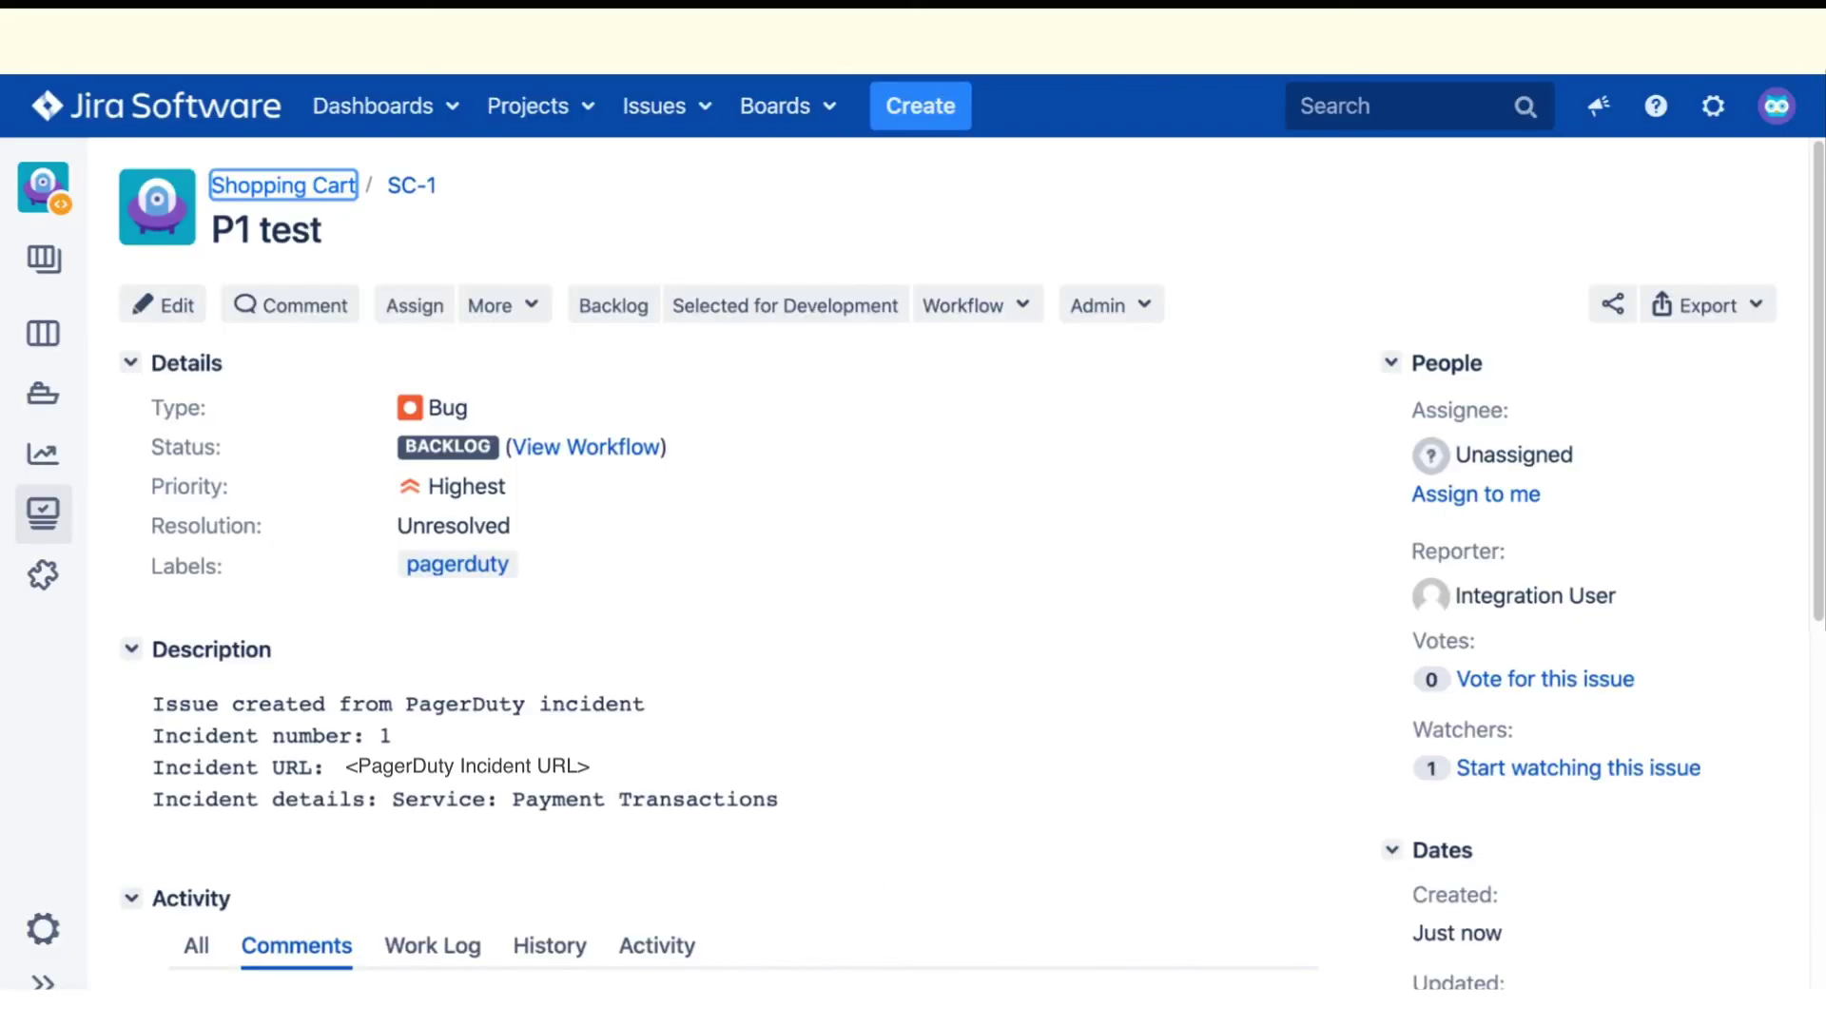
Scroll SC-1 down to its PagerDuty panel and show the incident's Actions dropdown.
scroll(972, 569, down, 8)
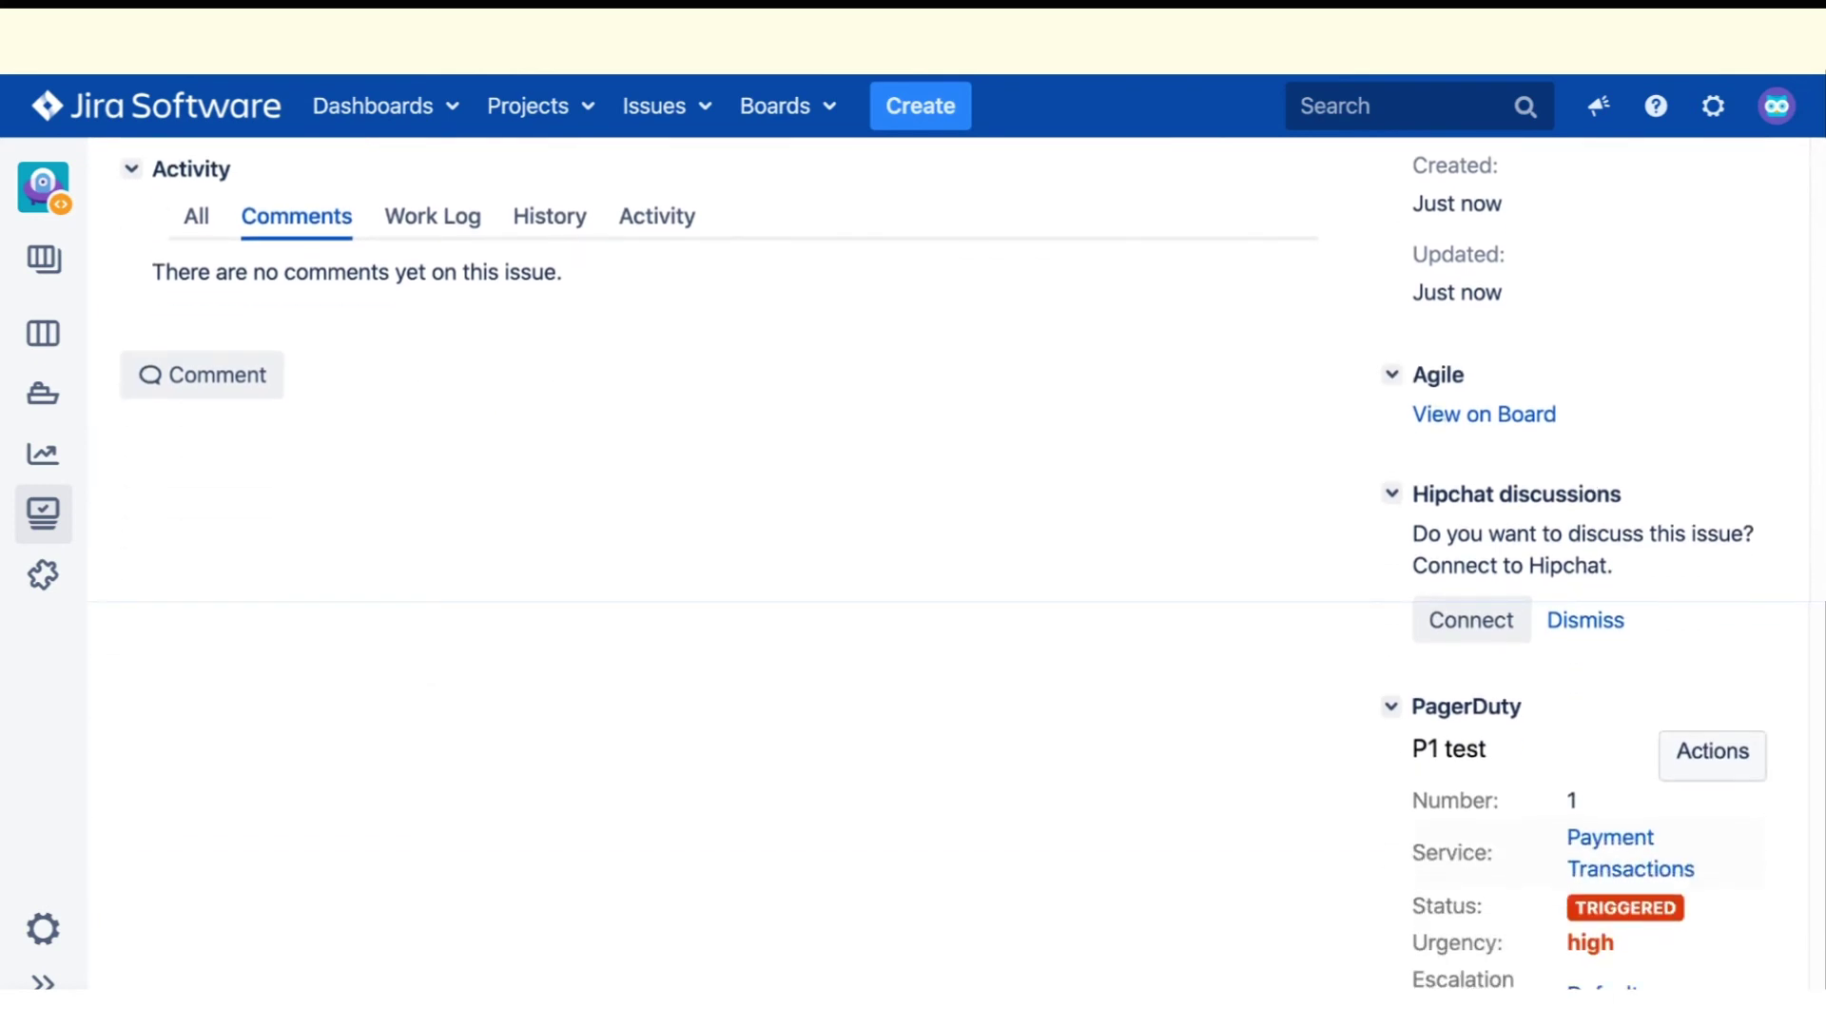
scroll(945, 569, down, 2)
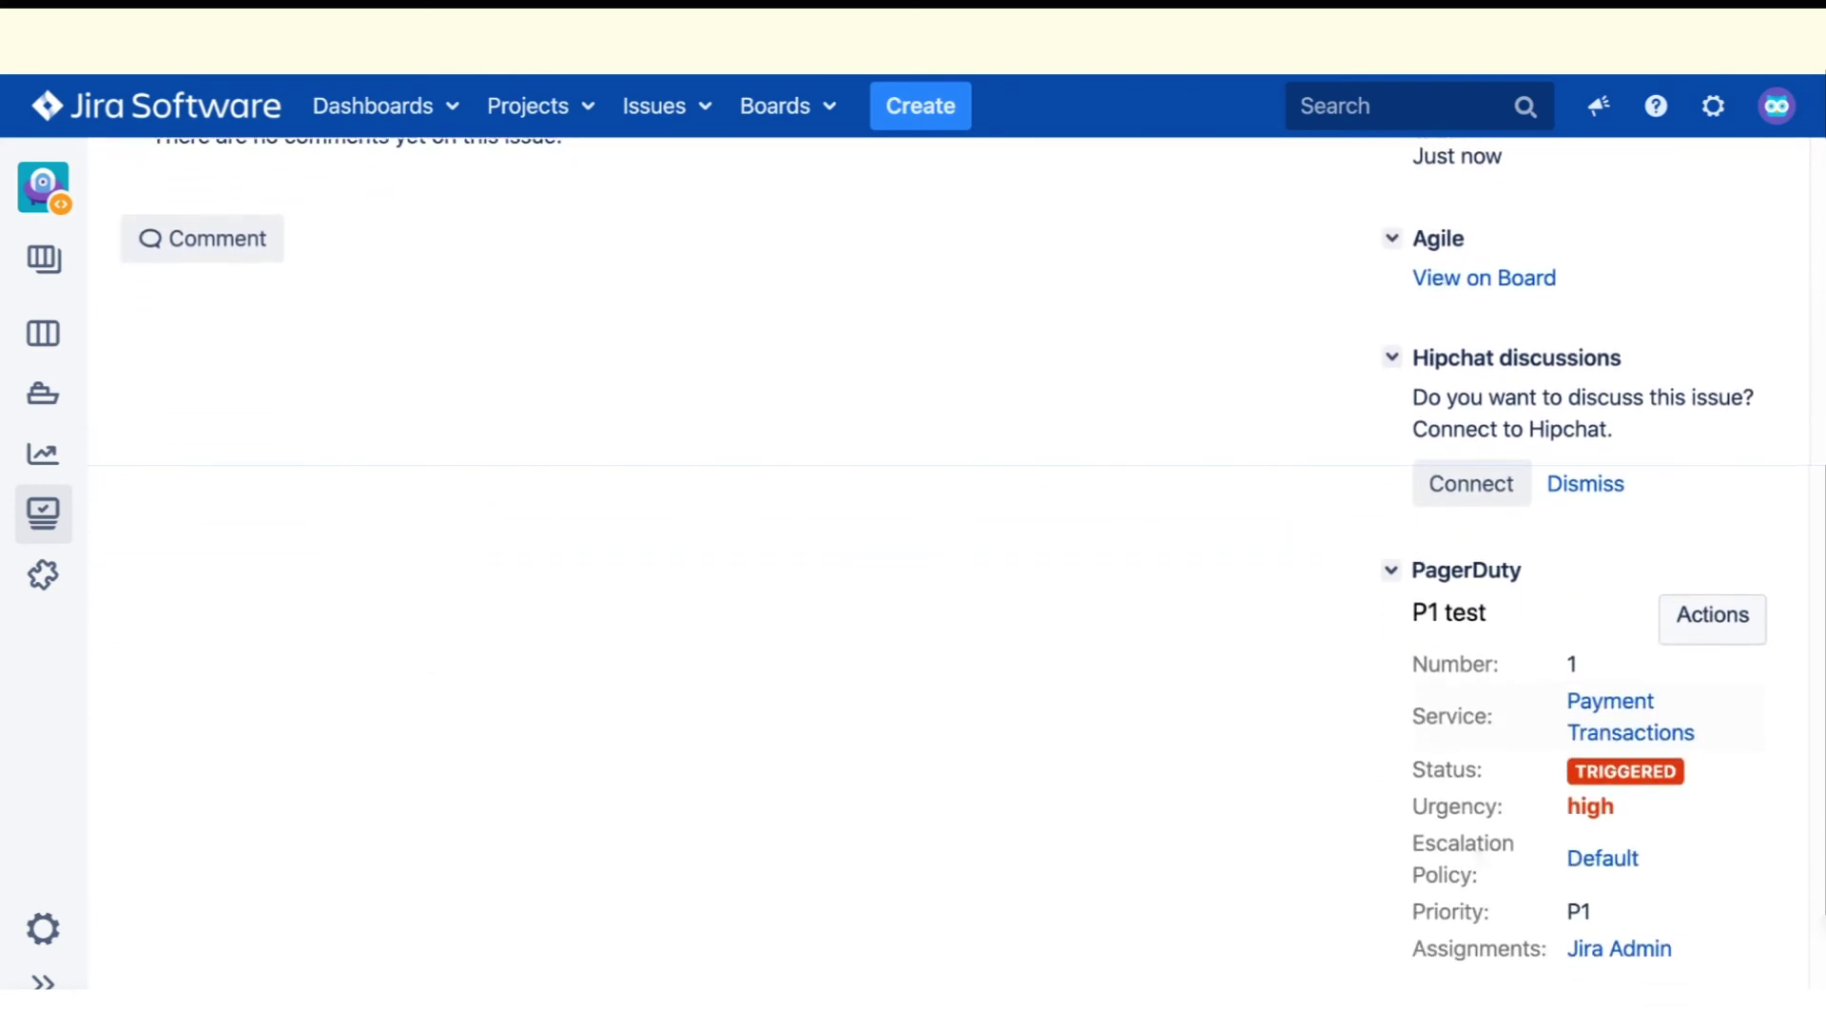
scroll(1703, 351, down, 4)
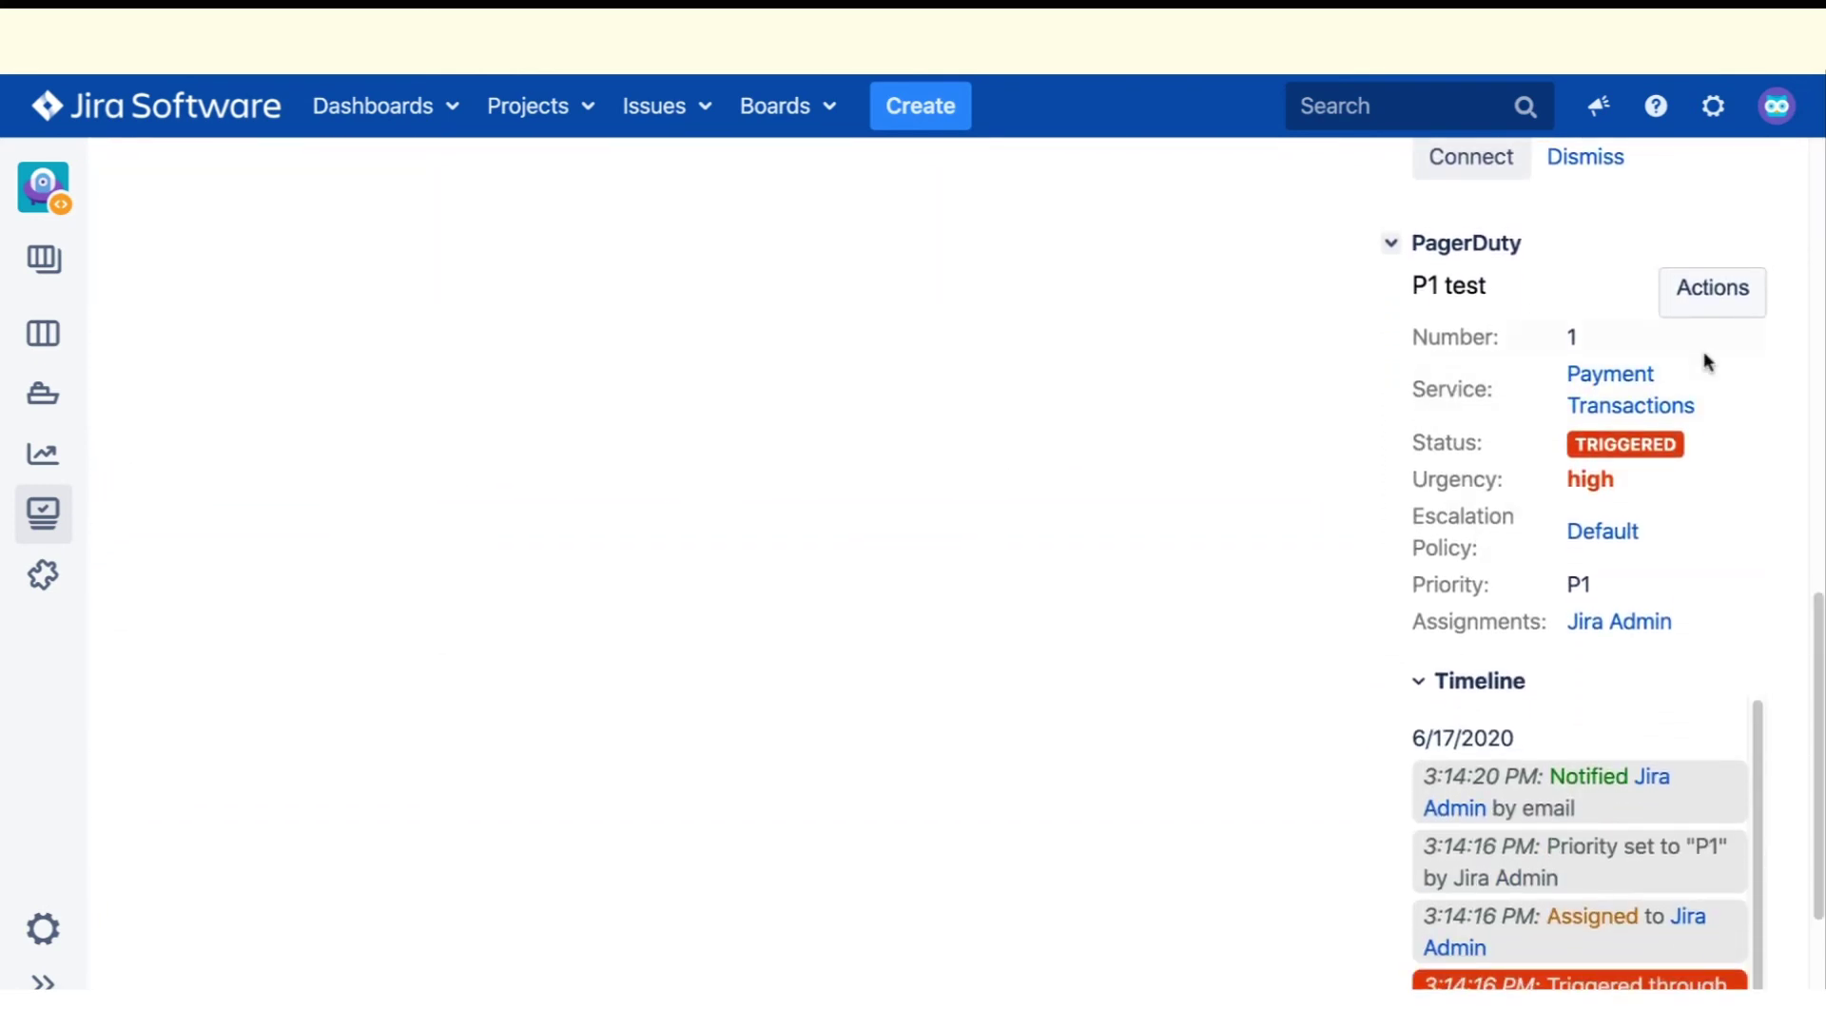
click(1709, 306)
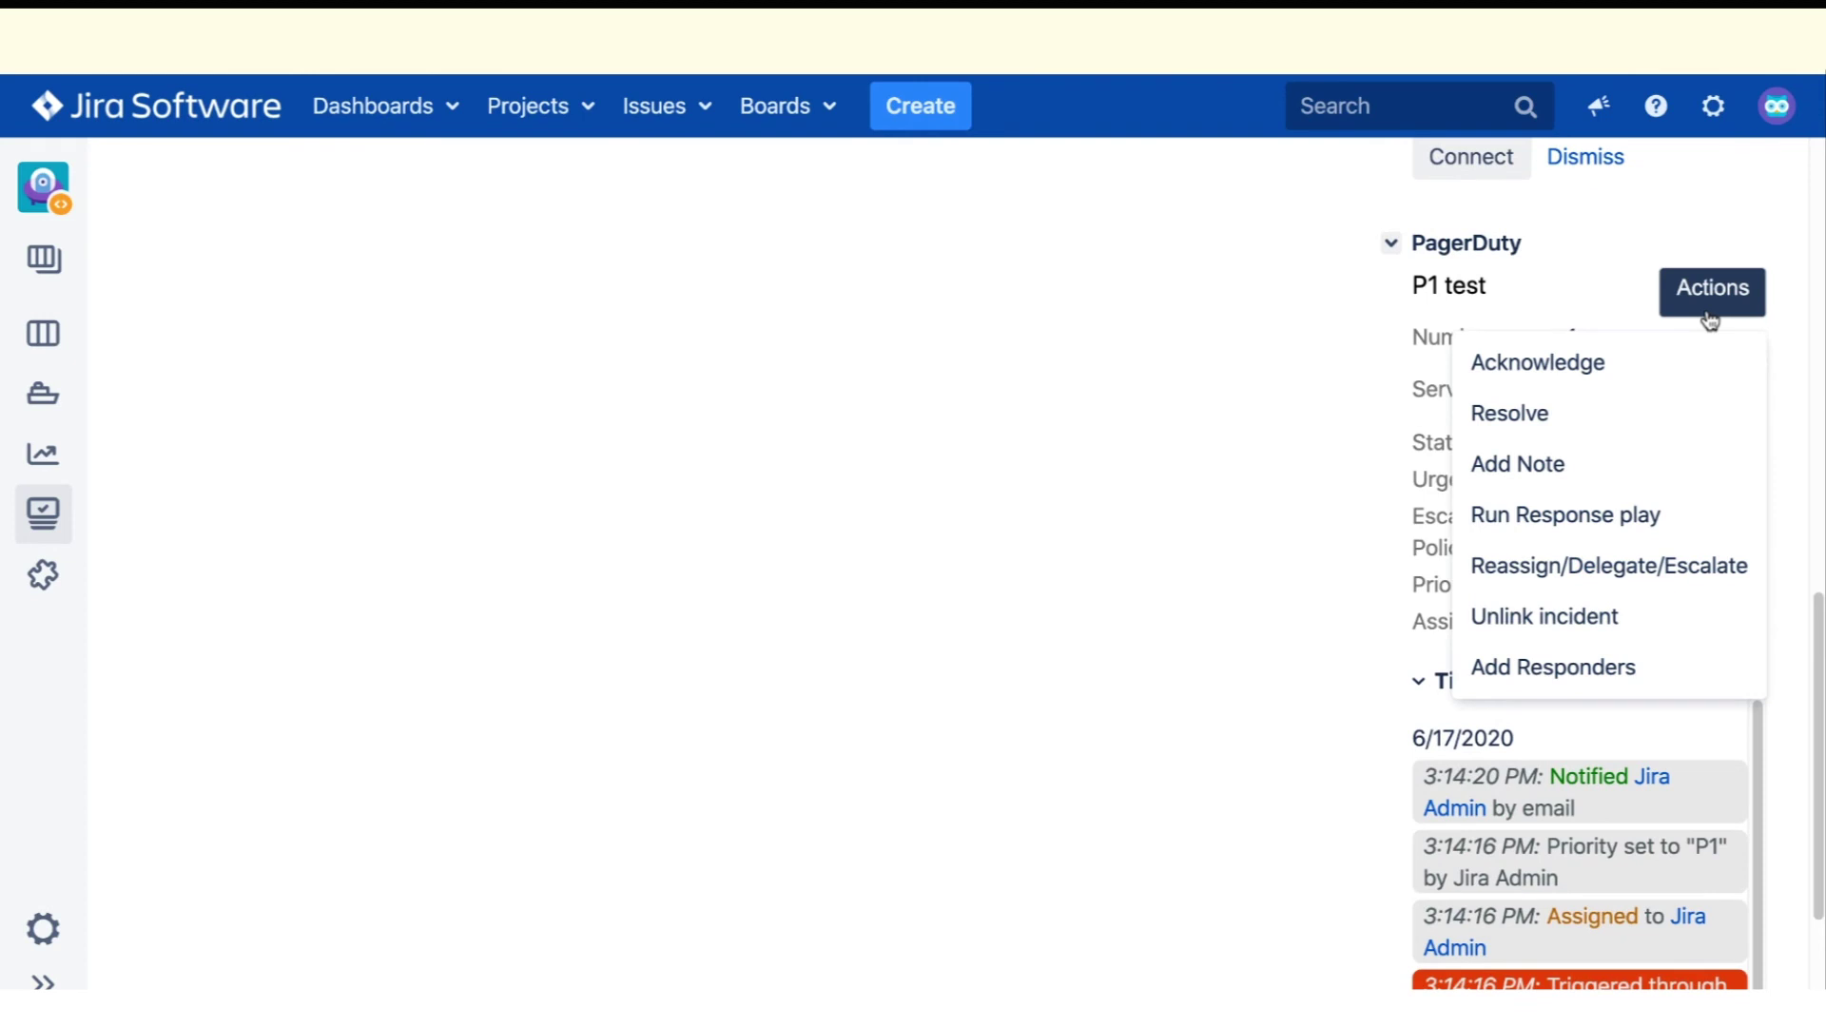